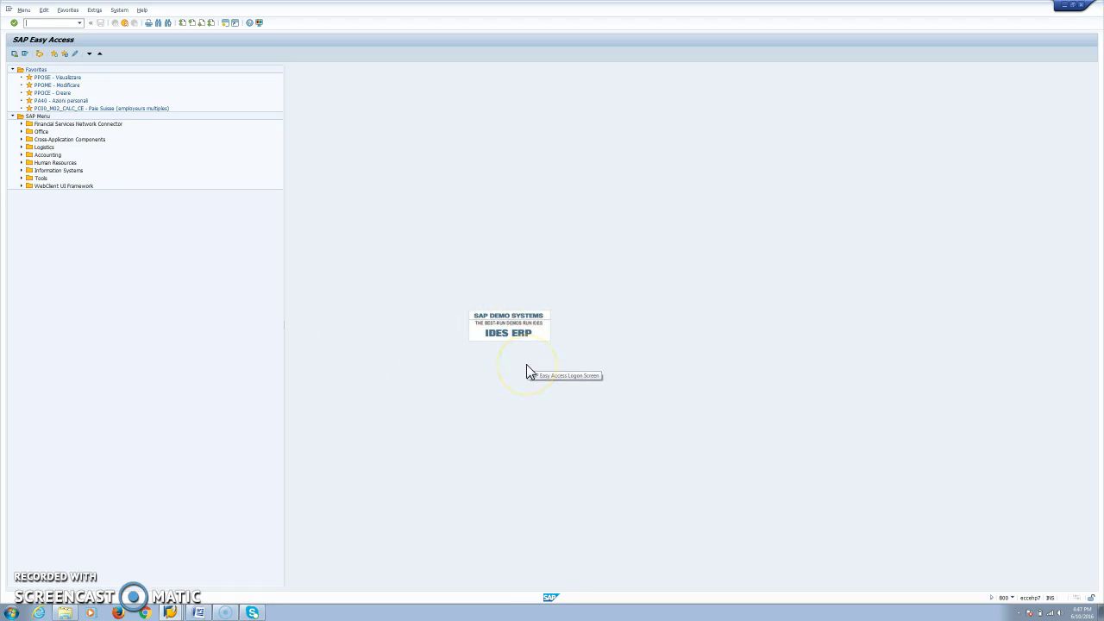
Step: From SAP Easy Access, open the stock/requirements list (MD04) for material T2
left_click(508, 384)
left_click(460, 397)
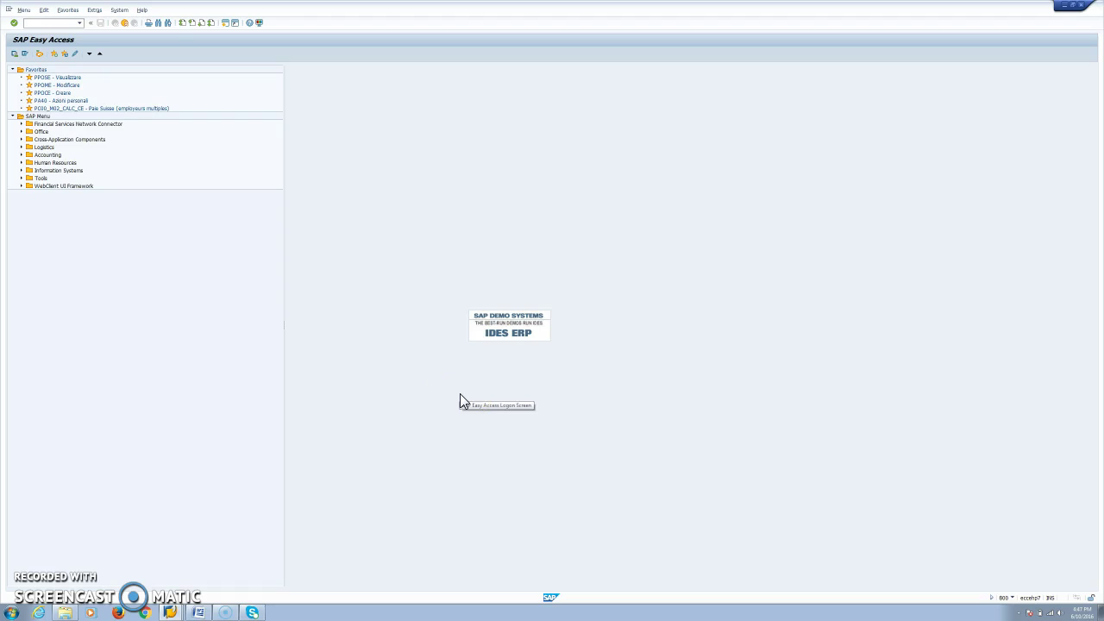
left_click(406, 404)
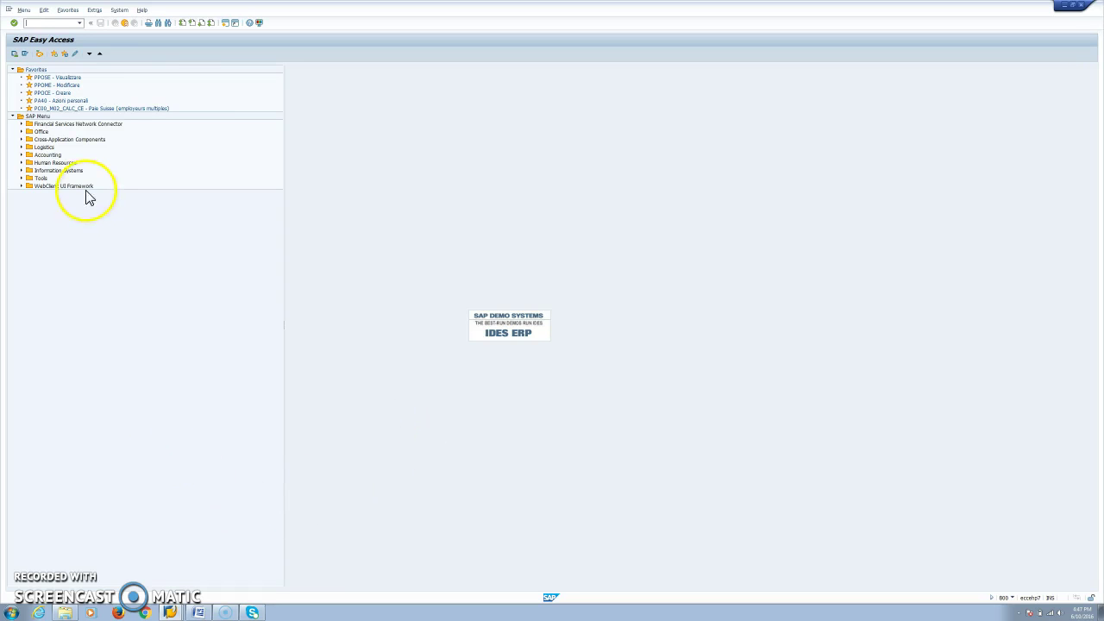
left_click(170, 611)
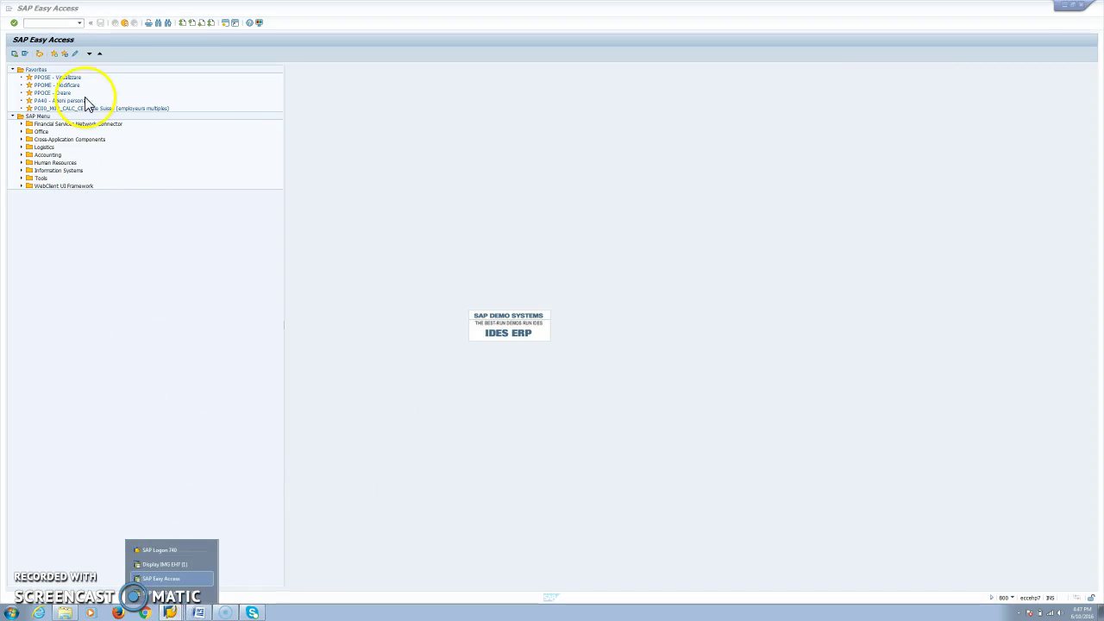
left_click(43, 22)
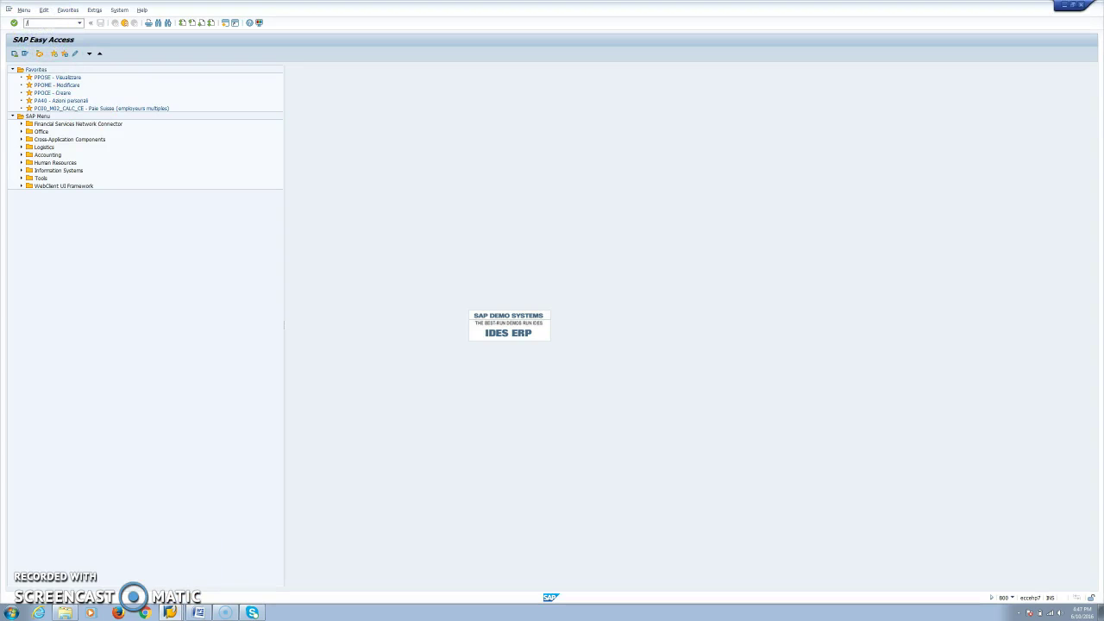
type("/nmd04")
key("Return")
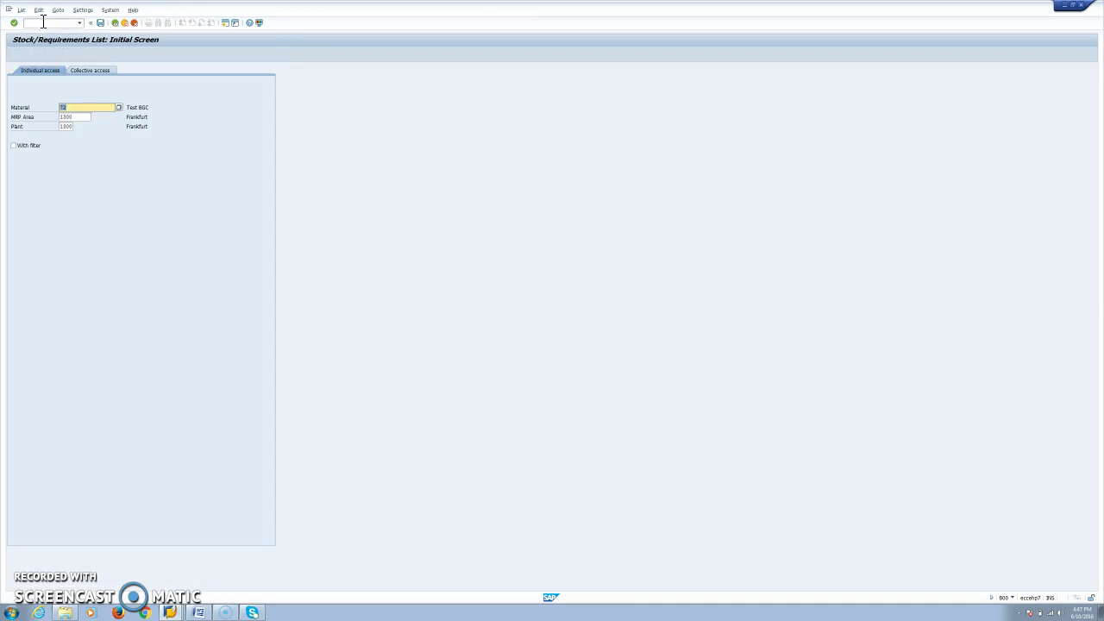
left_click(14, 22)
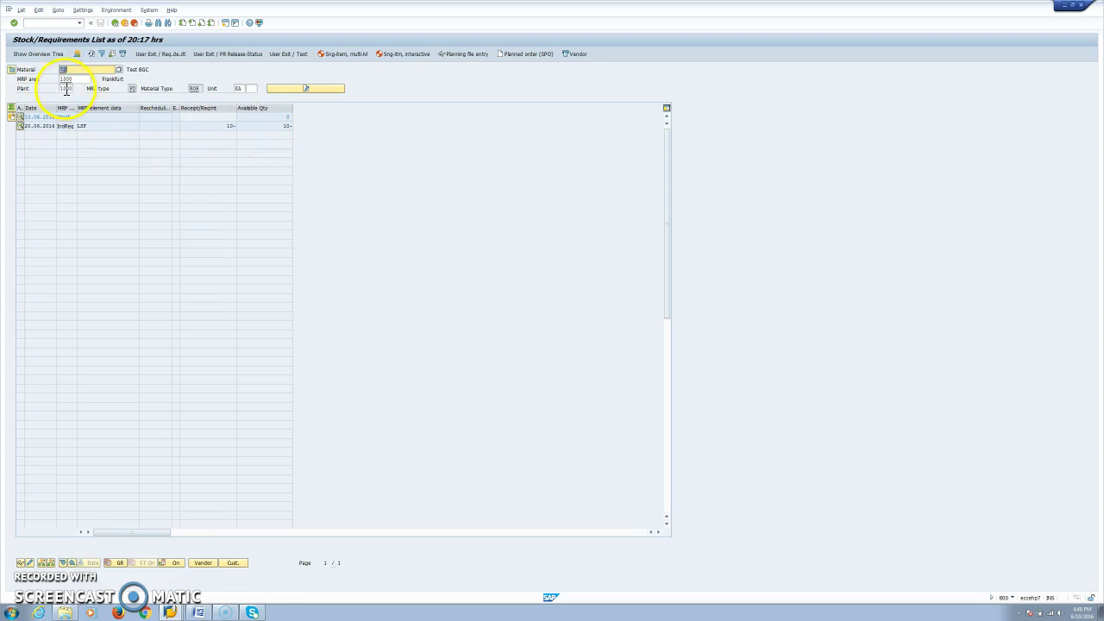
Step: Check plant 1100 Berlin's stock, then switch the list back to plant 1300 Frankfurt
left_click_drag(62, 89, 134, 89)
type("11")
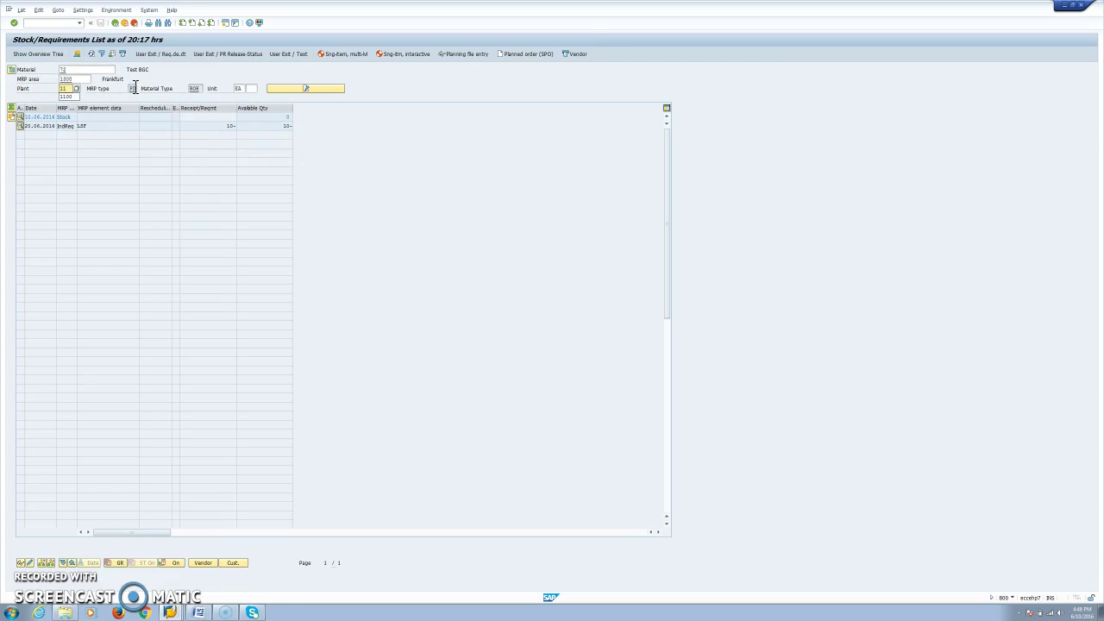
type("00")
key("Return")
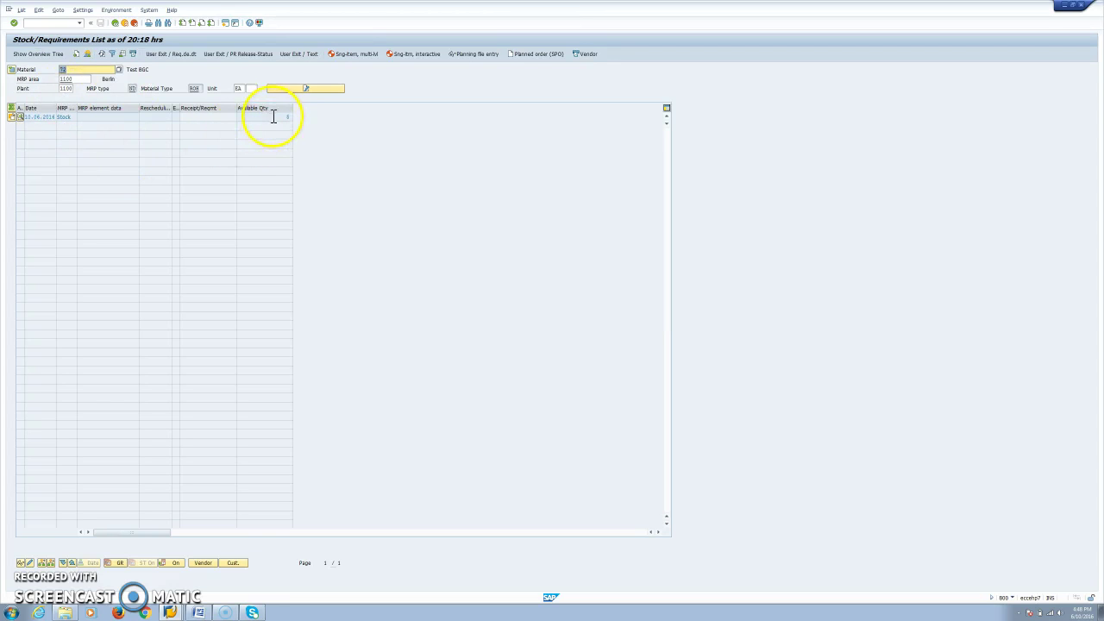
left_click(69, 89)
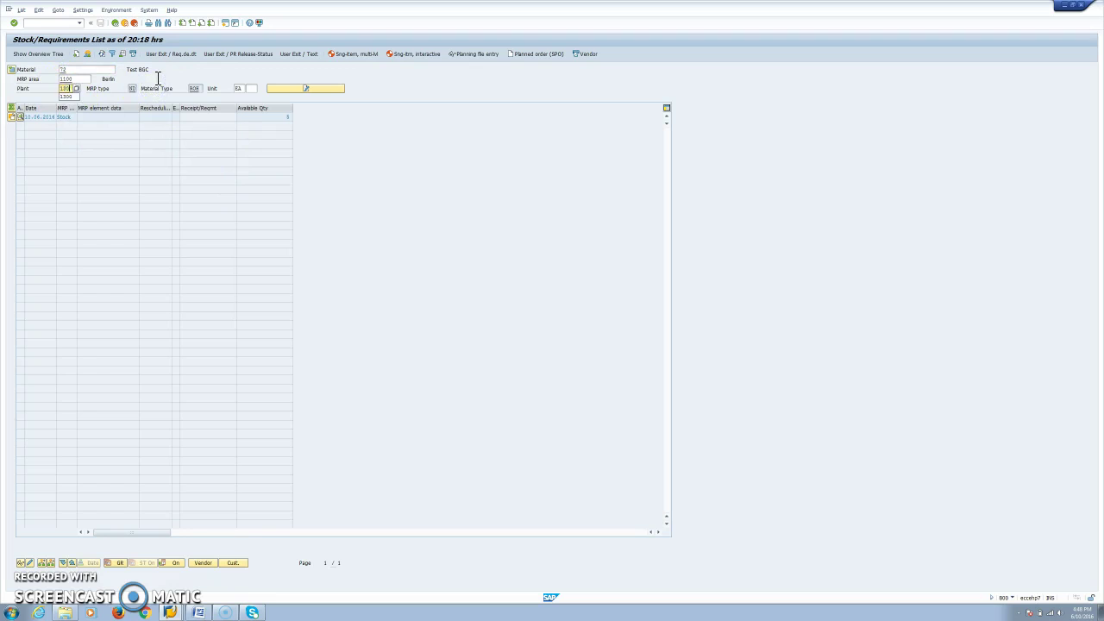
key("Return")
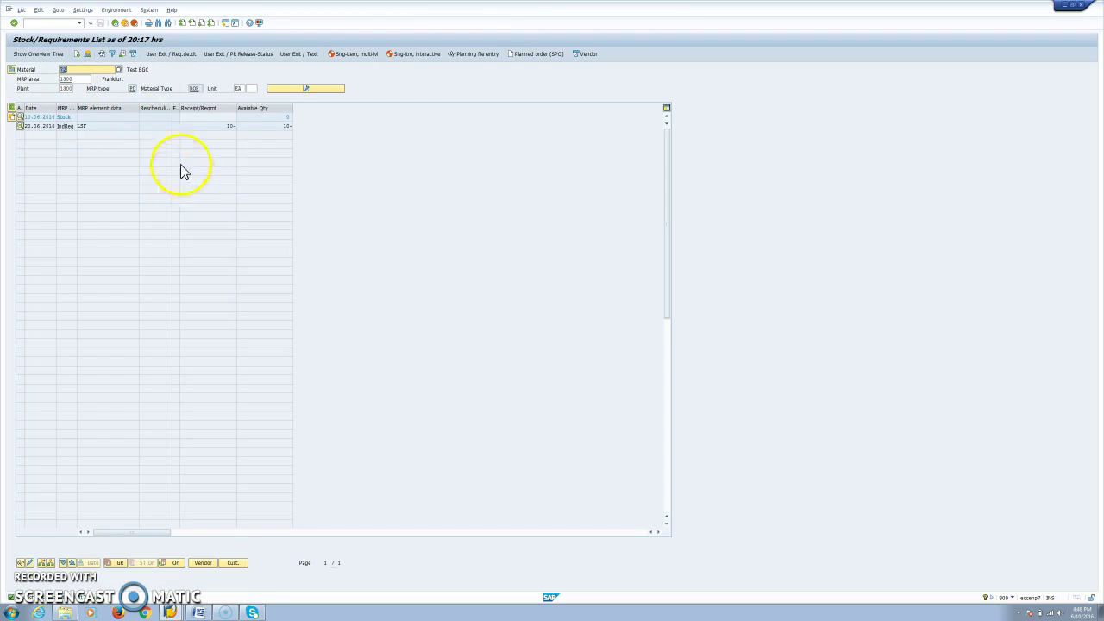
Step: Run single-item, multi-level MRP for T2 at plant 1300 and return to the refreshed list
left_click(366, 54)
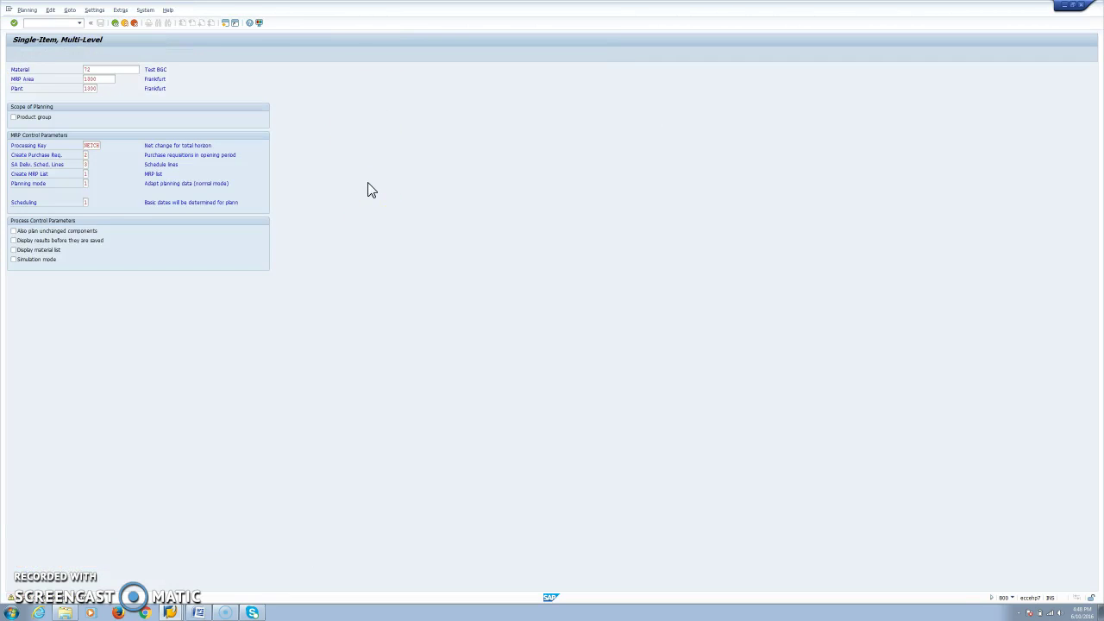
key("Return")
key("Return")
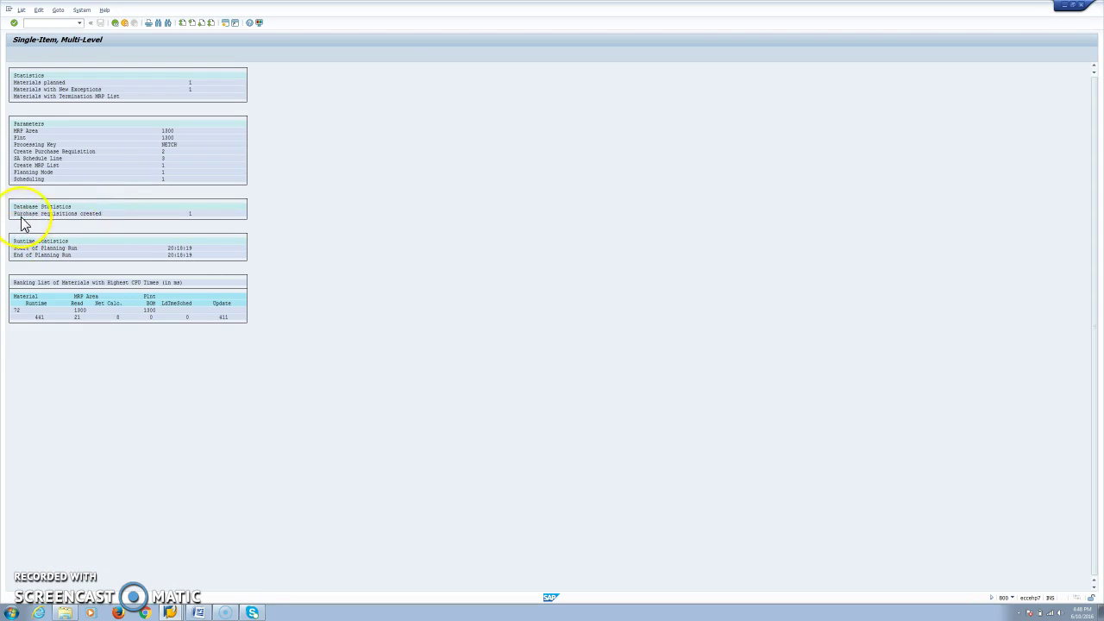
left_click(117, 22)
left_click(102, 54)
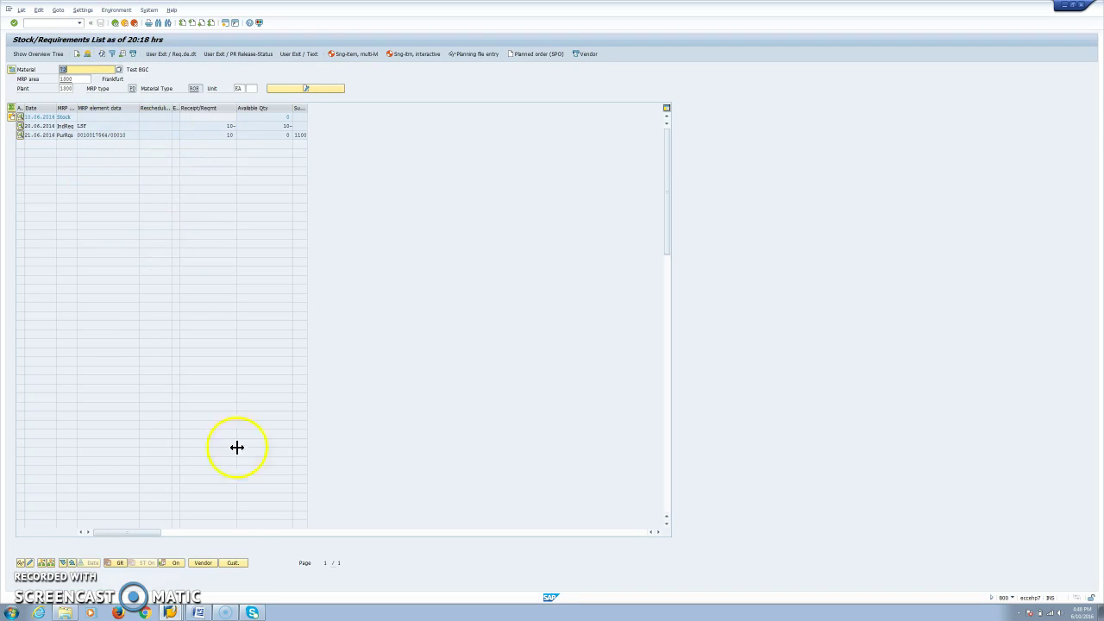
Step: From SAP Easy Access, open source list maintenance (ME01) for material T2
left_click(172, 611)
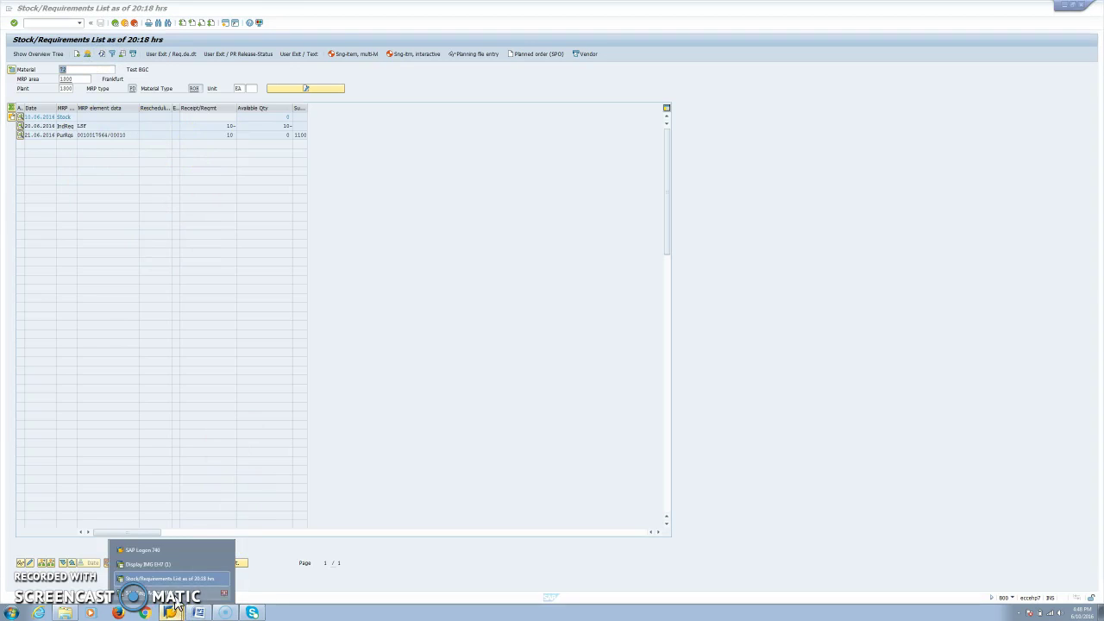
left_click(148, 565)
left_click(34, 22)
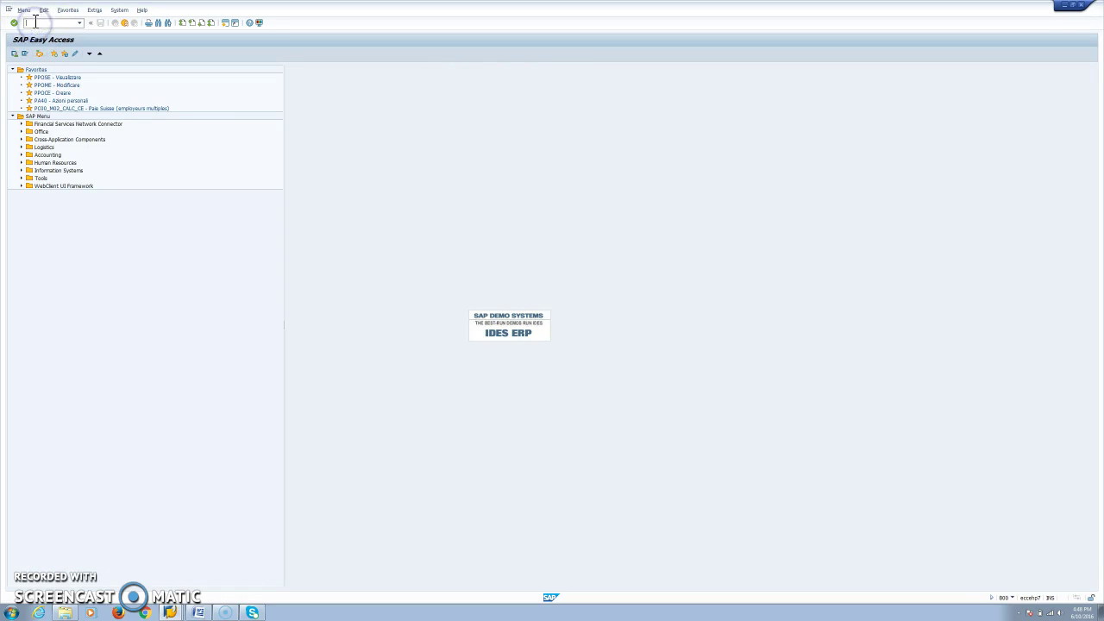
type("/nme01")
key("Return")
key("Return")
Step: Review T2's source list record: contract details, vendor VE1100 and procurement plant
left_click(222, 117)
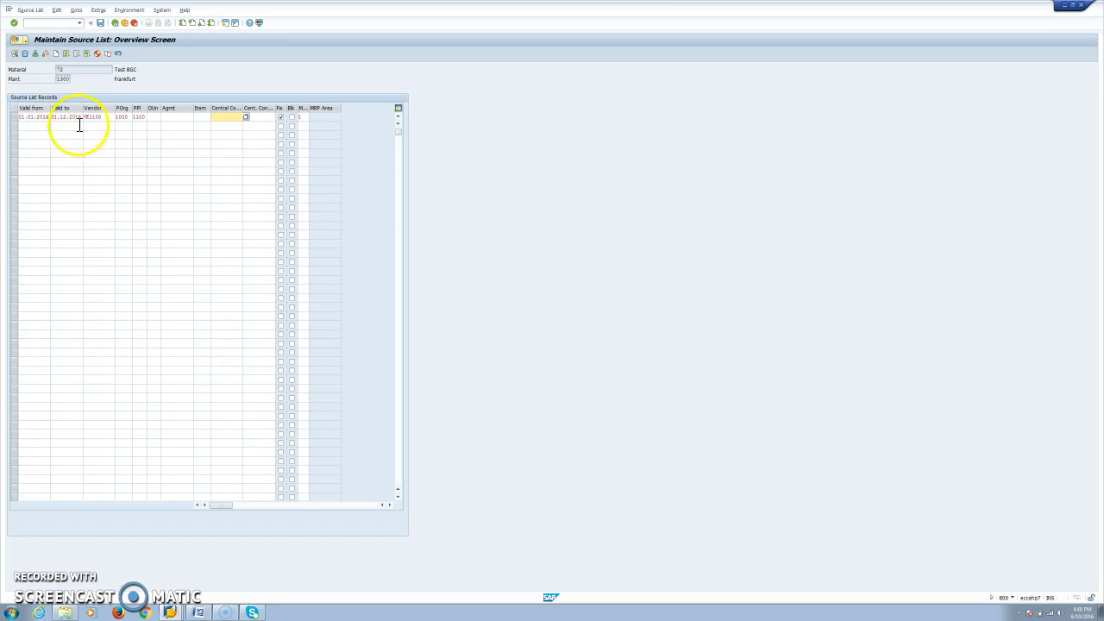
double_click(107, 118)
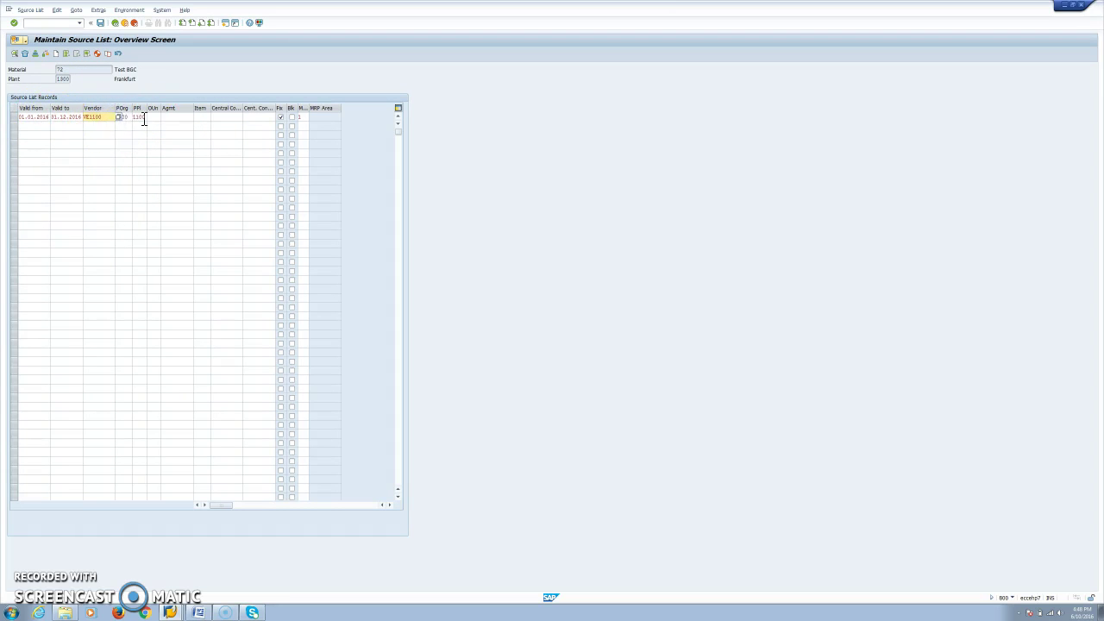
left_click(139, 117)
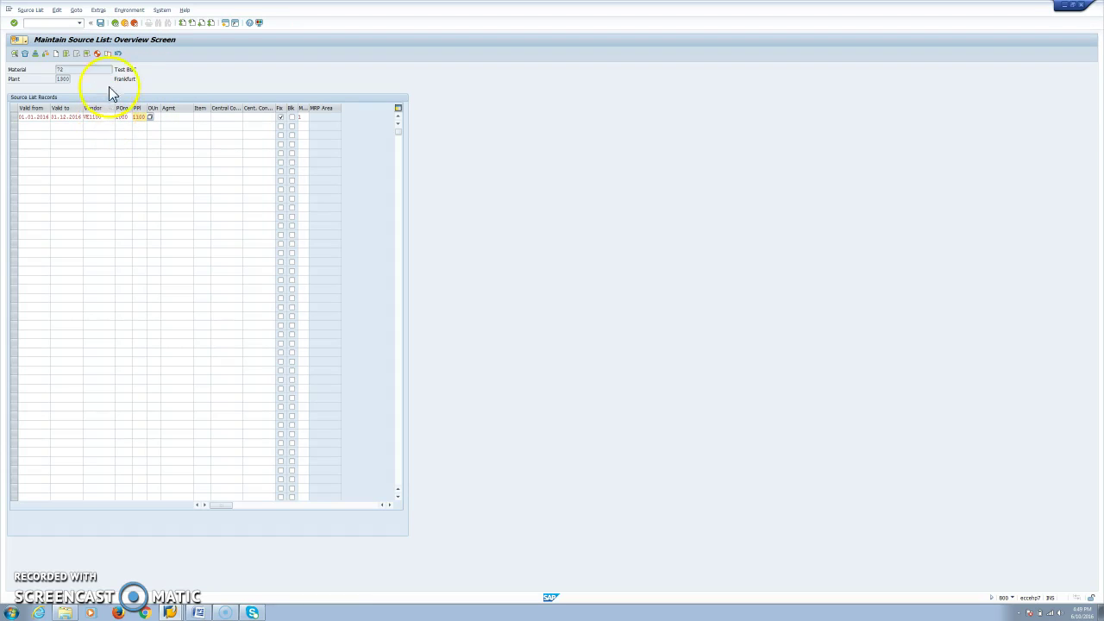
left_click(115, 23)
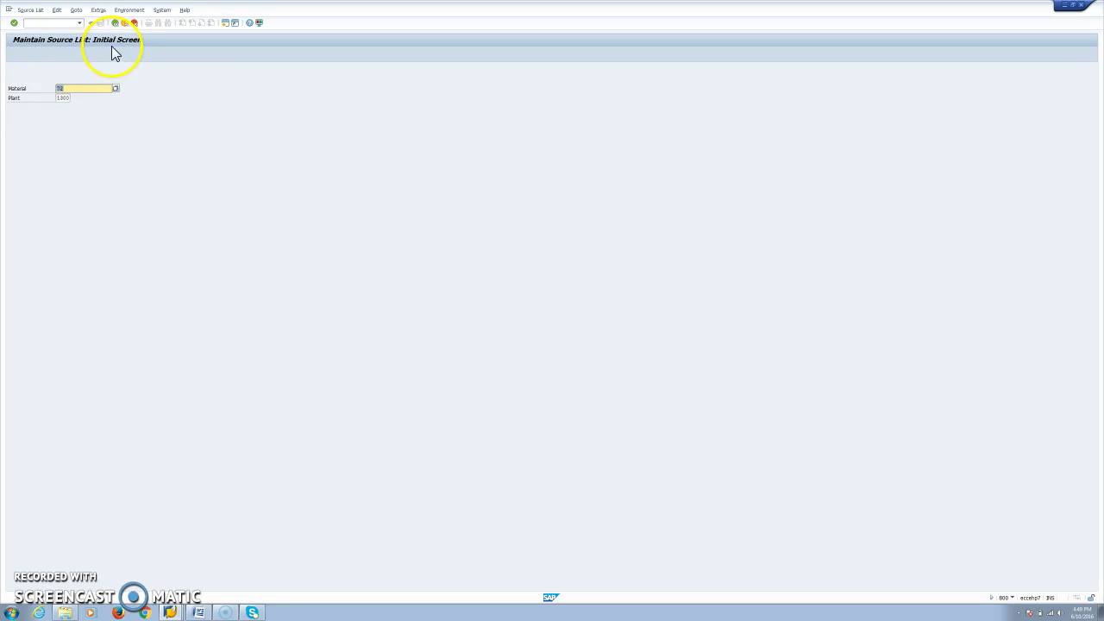
Step: Back in the stock/requirements list, open the purchase requisition line's details
left_click(172, 612)
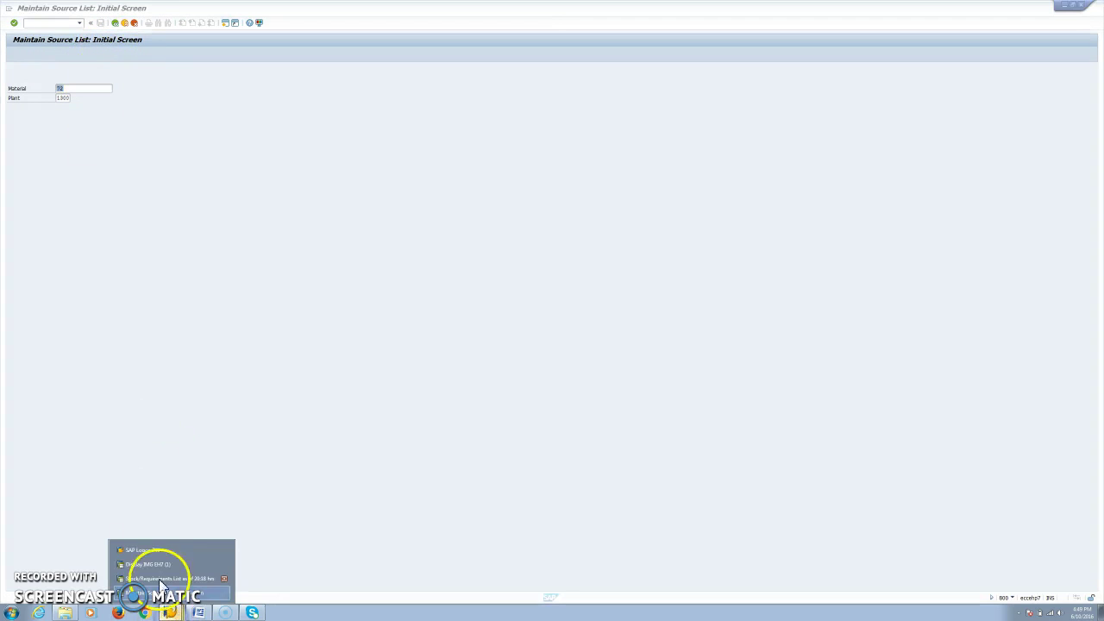
left_click(164, 578)
double_click(91, 135)
Step: Display the purchase requisition and check the item's plant Frankfurt and supplying plant
left_click(134, 204)
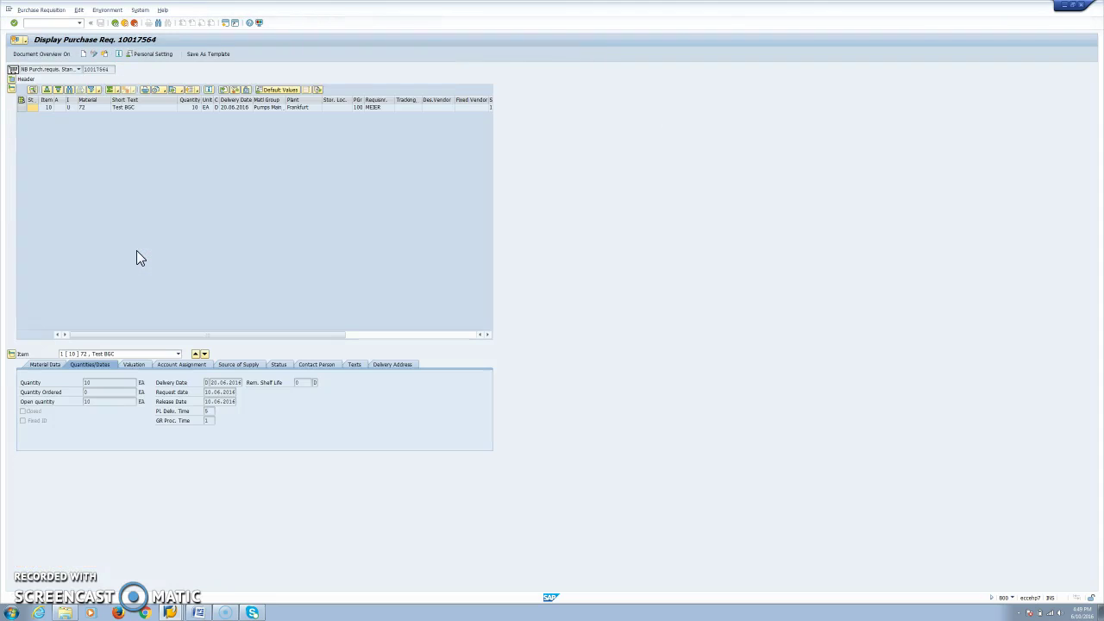
left_click(143, 249)
left_click(301, 107)
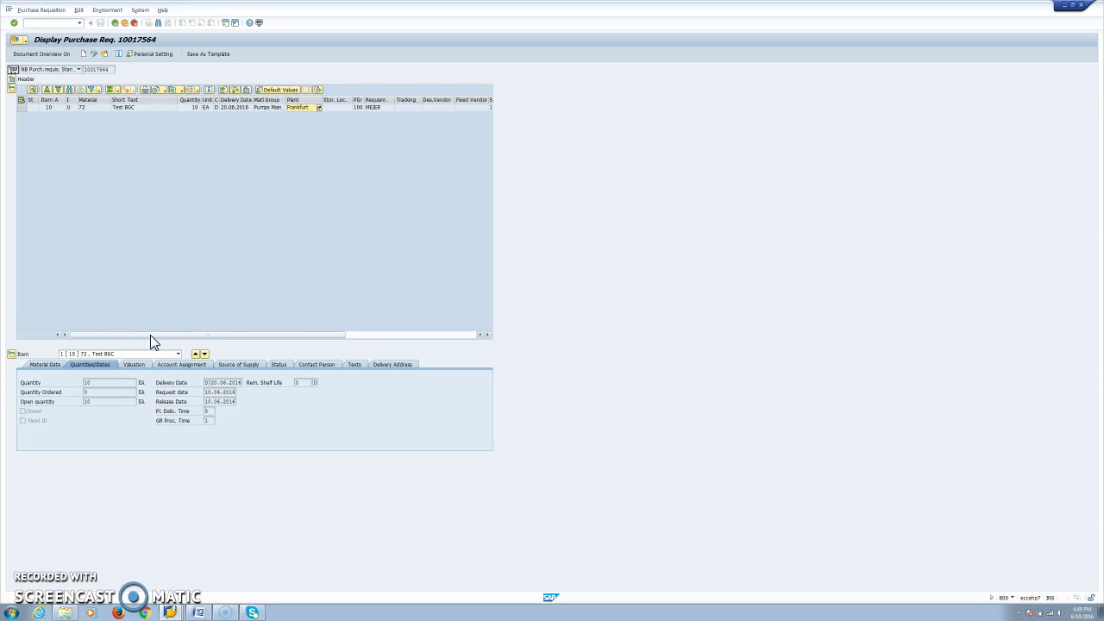
left_click_drag(150, 336, 276, 343)
left_click(352, 140)
left_click(330, 108)
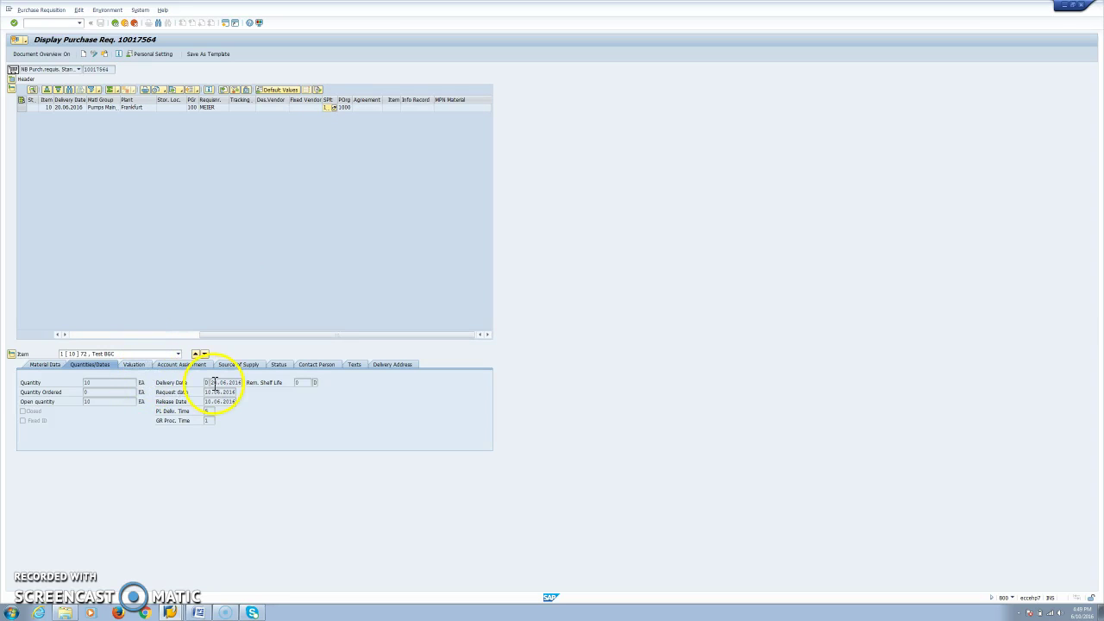
Step: Check the source of supply (purchasing org 1000, supplying plant 1100) and copy requisition number 10017564
left_click(241, 369)
left_click(243, 364)
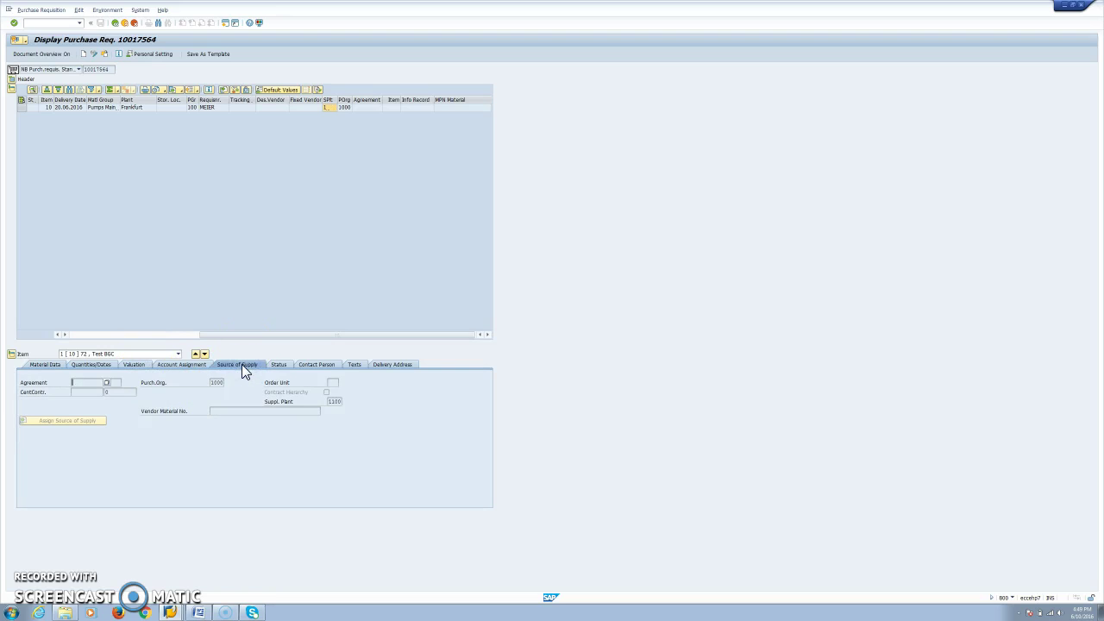
left_click(217, 382)
left_click(335, 402)
left_click_drag(112, 69, 37, 76)
left_click(48, 25)
Step: Start a new purchase order (ME21N) with order type UB stock transport order
type("/")
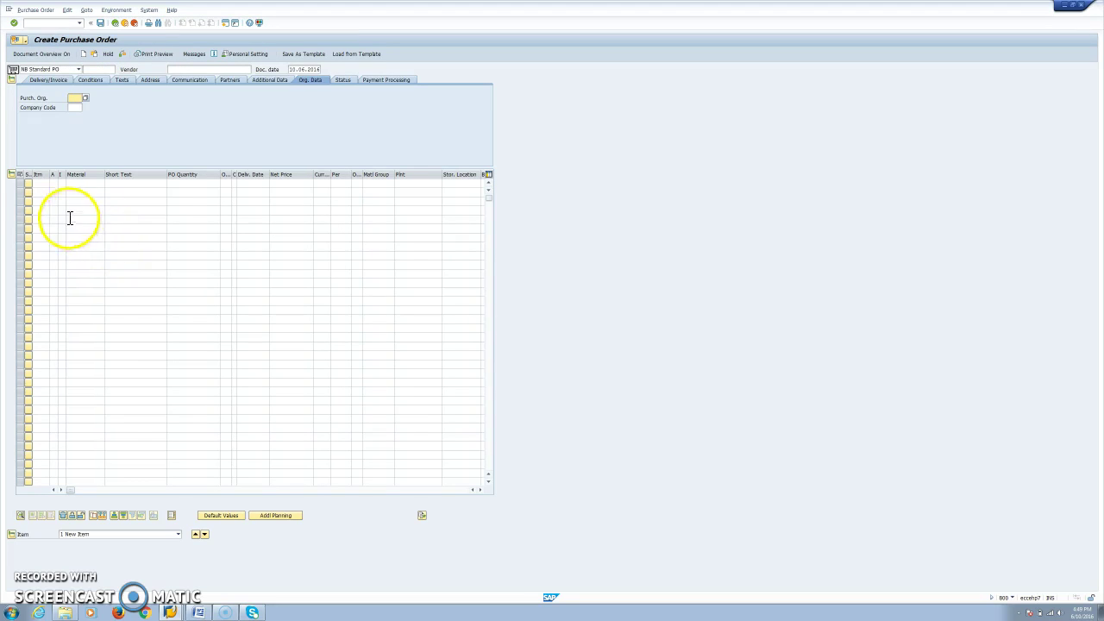
left_click(54, 69)
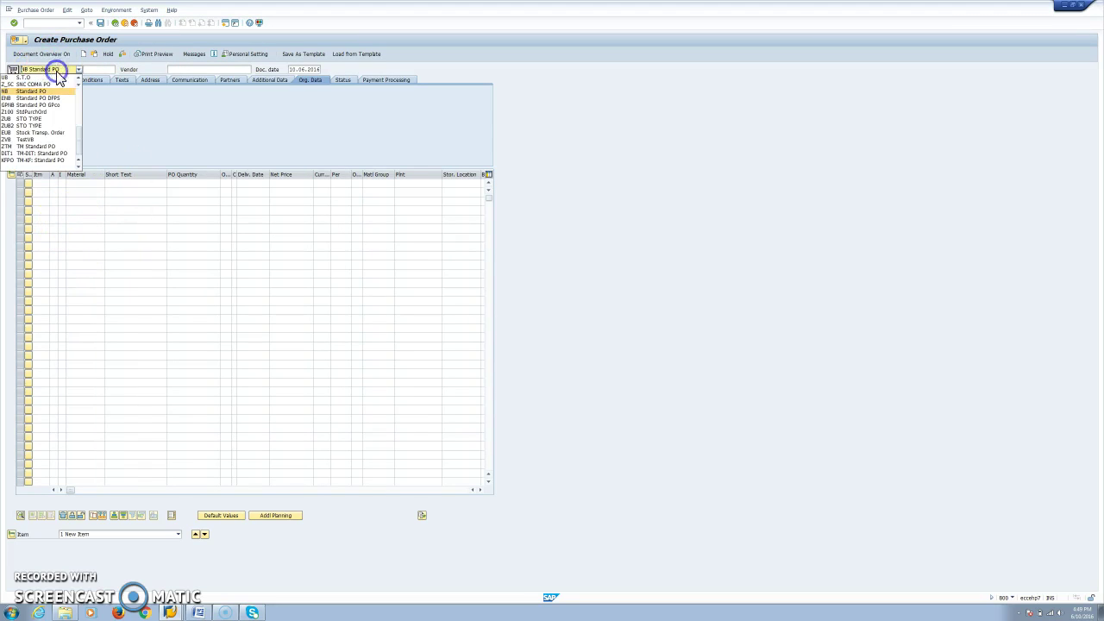
left_click(54, 77)
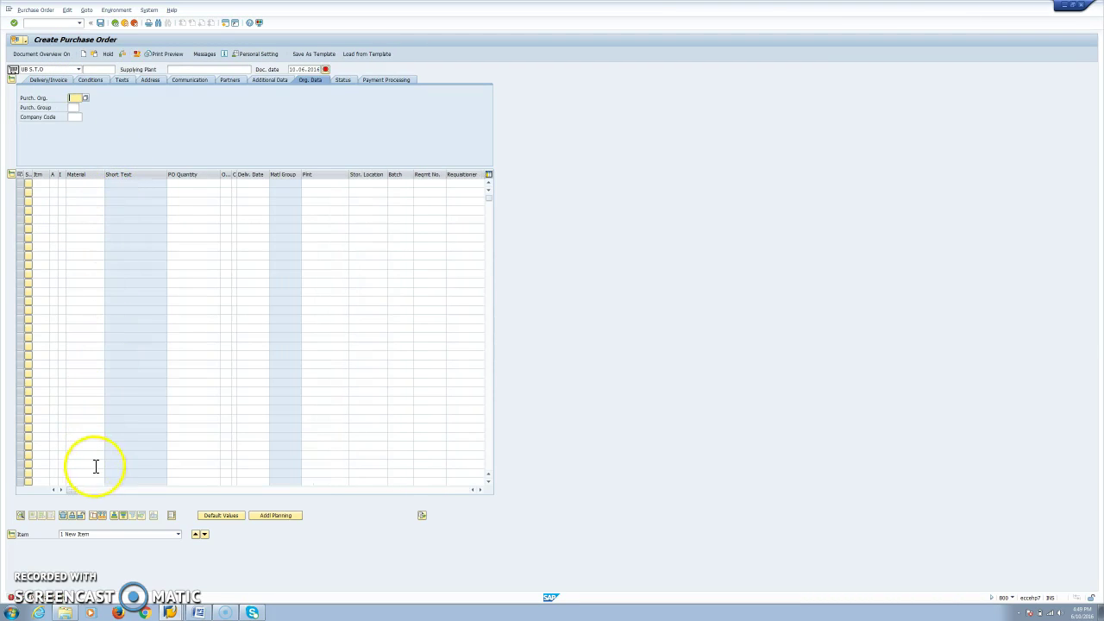
Step: Paste requisition 10017564 into the first item to get the availability confirmation proposal
left_click_drag(71, 491, 222, 488)
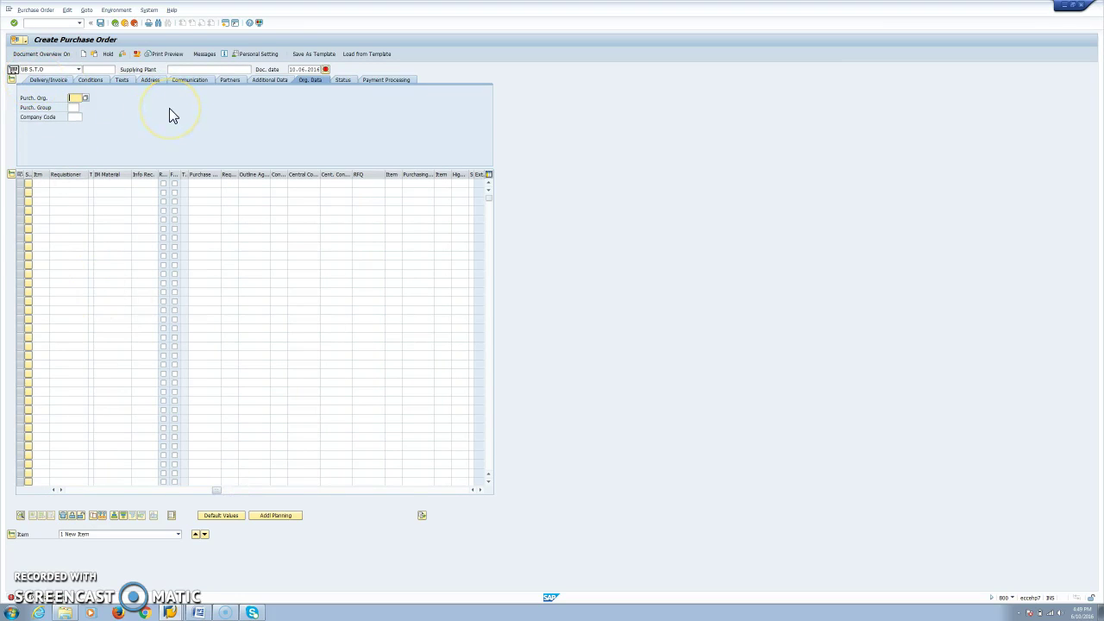
left_click(169, 140)
left_click(200, 183)
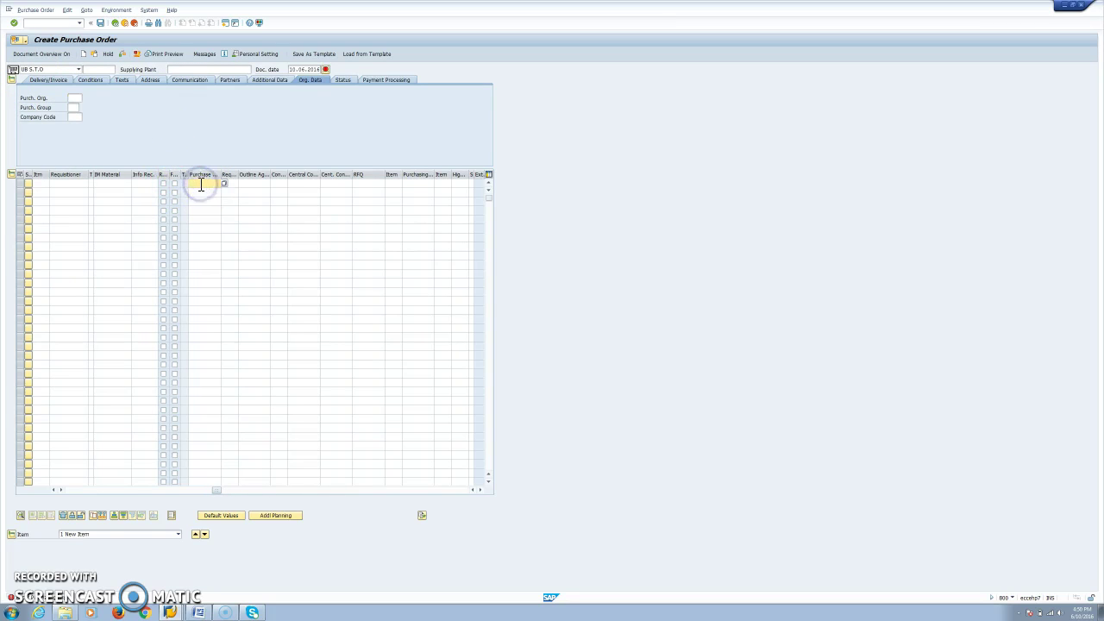
type("10017864")
left_click(218, 238)
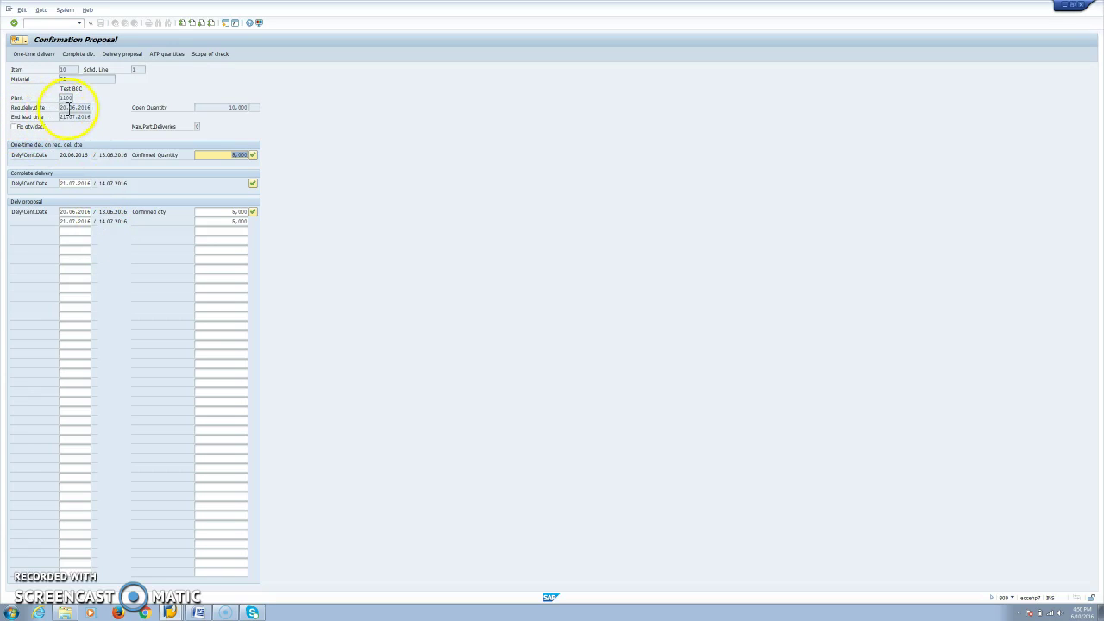
Step: Review the proposal's delivery and lead-time dates and scope of check, then accept the delivery proposal
left_click(71, 107)
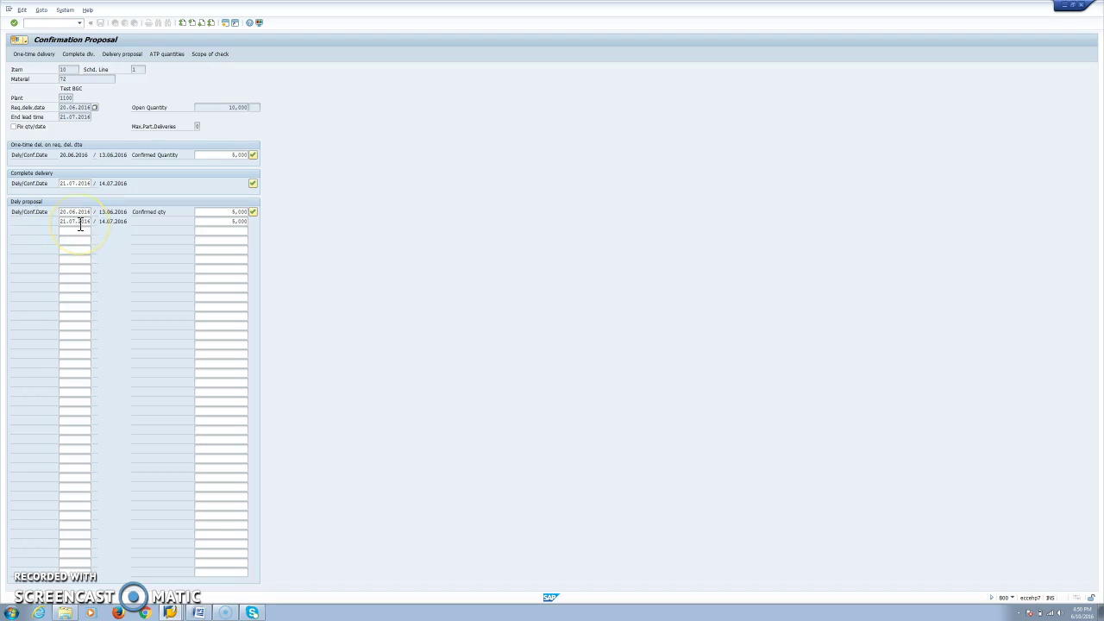
left_click(75, 117)
left_click(209, 54)
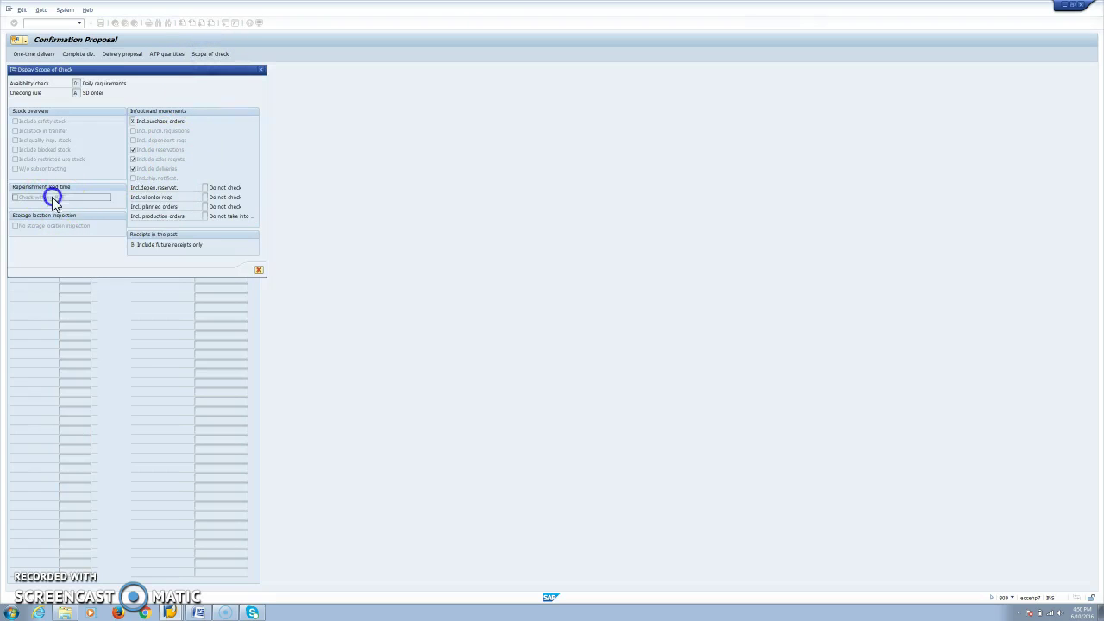
left_click(259, 272)
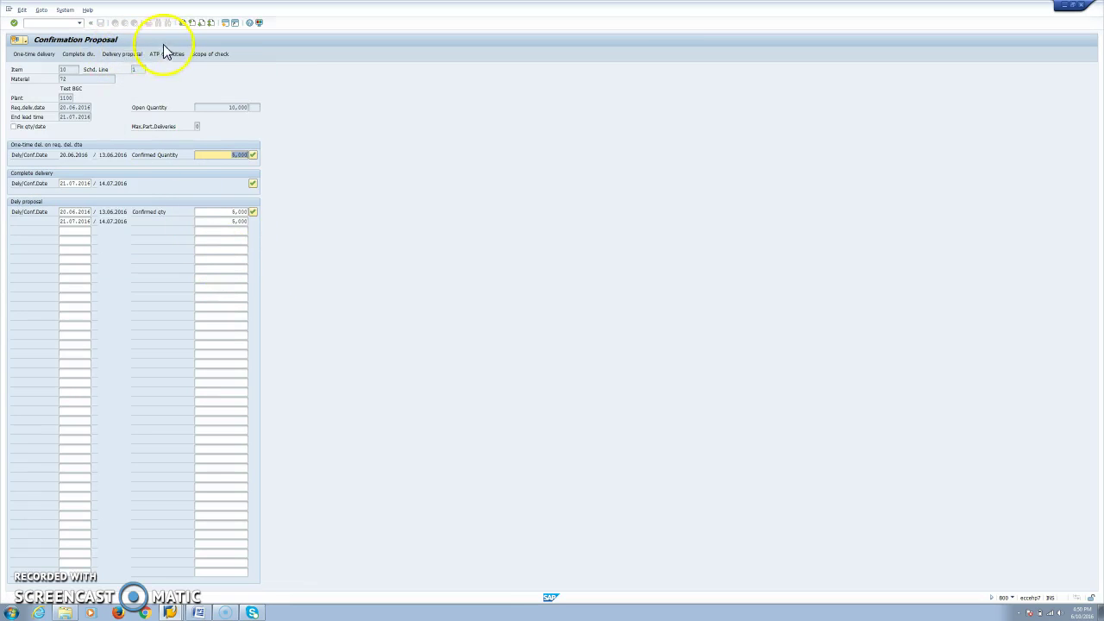
left_click(251, 212)
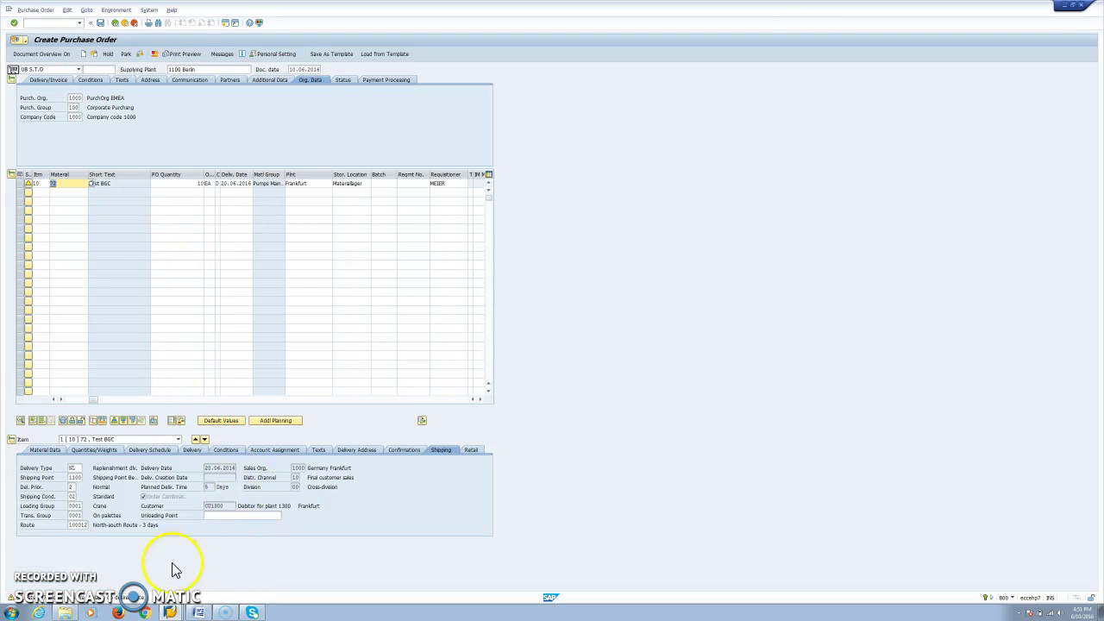
left_click(170, 613)
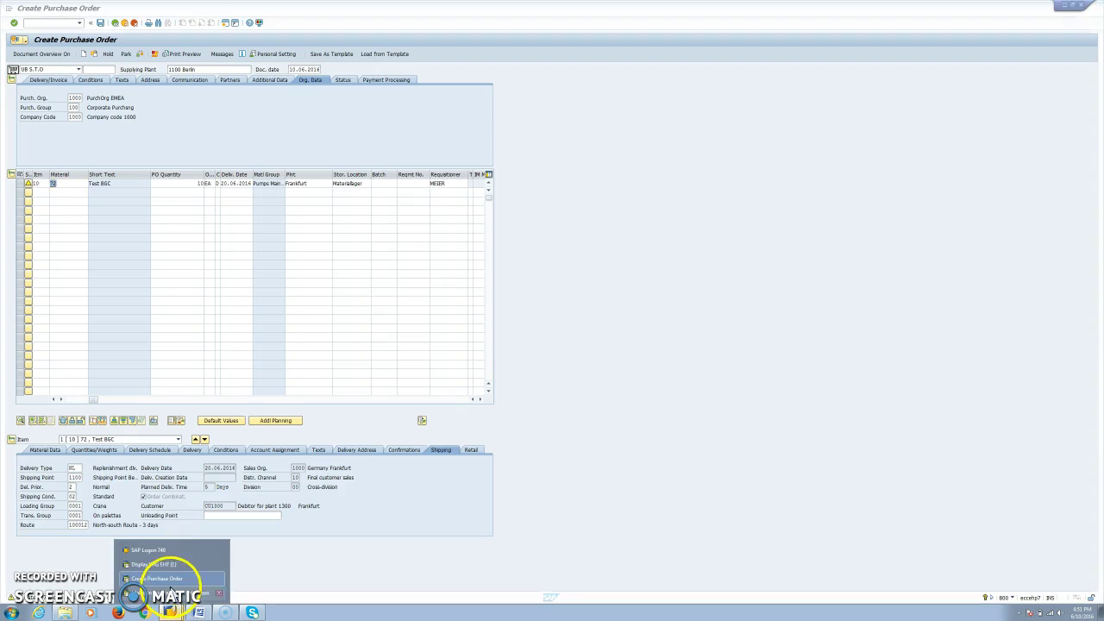
Step: In SPRO, open Define Shipping Data for Plants and review plant 1300 Frankfurt's shipping data and customer number
left_click(164, 566)
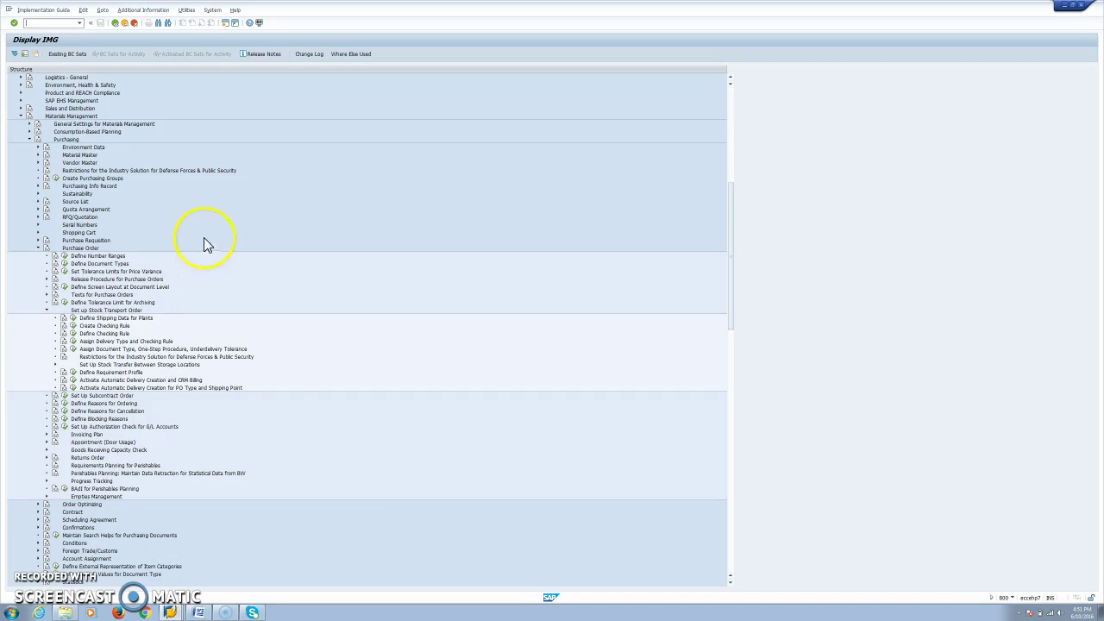
left_click(72, 115)
left_click(80, 248)
left_click(96, 310)
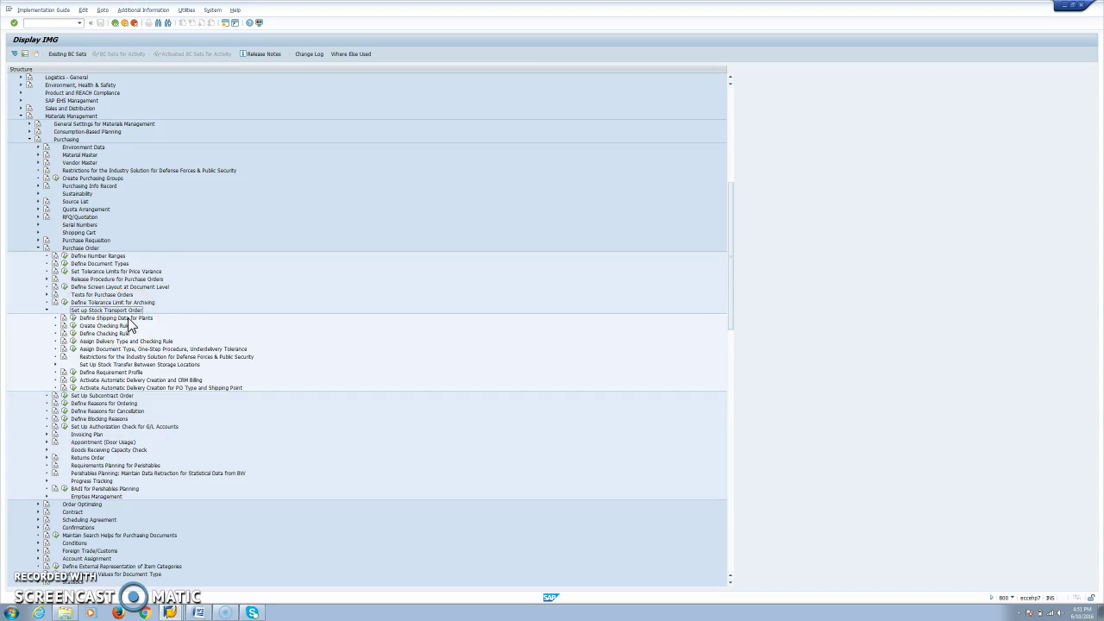
left_click(74, 318)
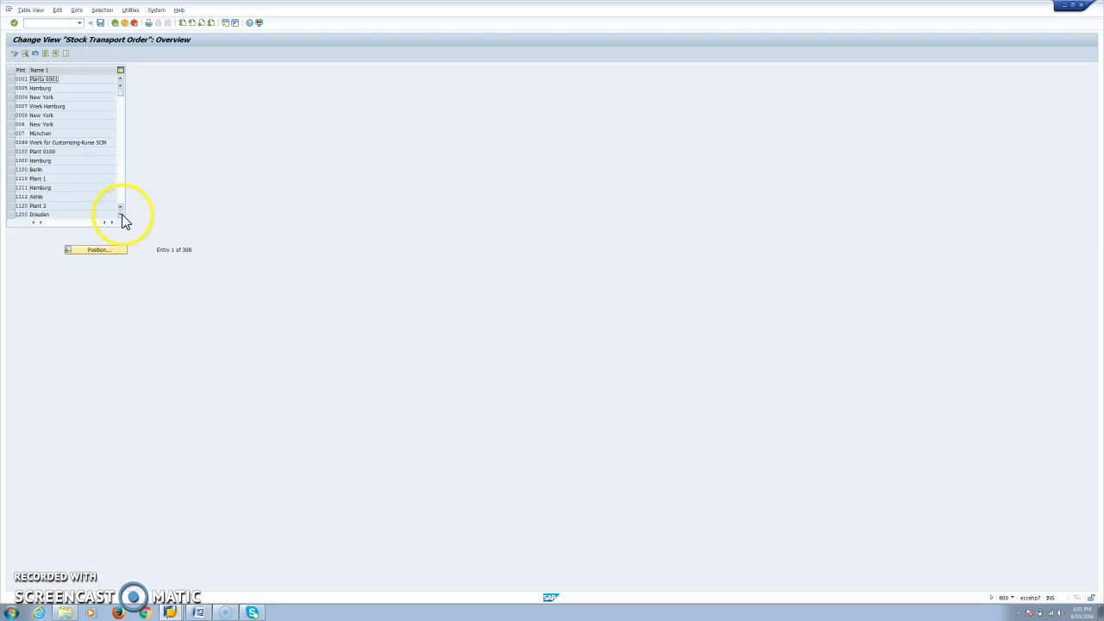
double_click(61, 214)
left_click(98, 97)
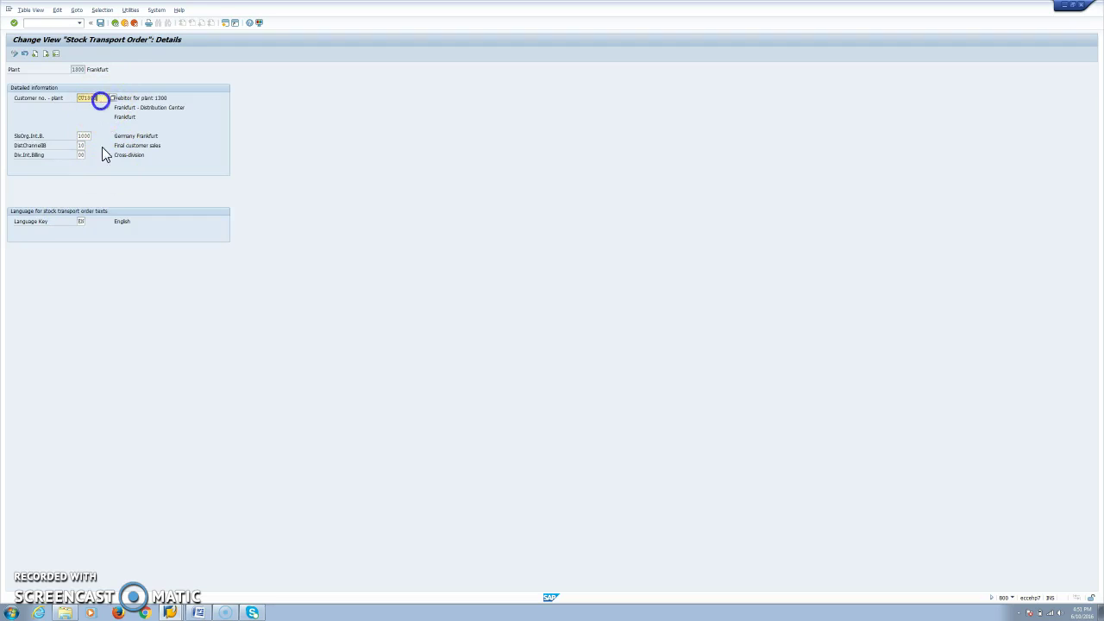
left_click(116, 24)
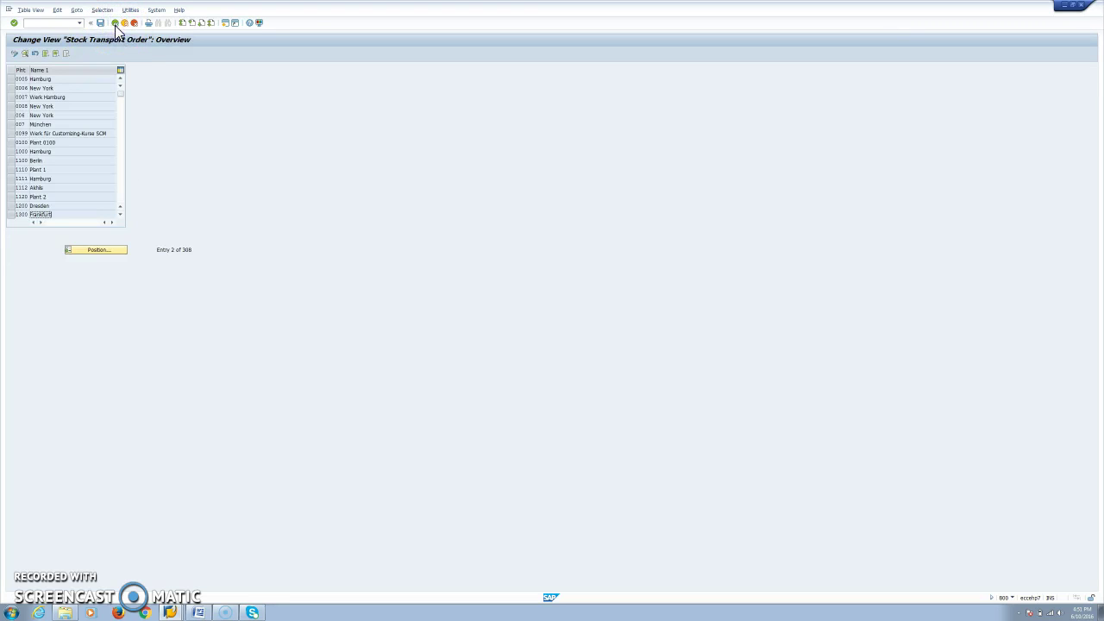
left_click(115, 25)
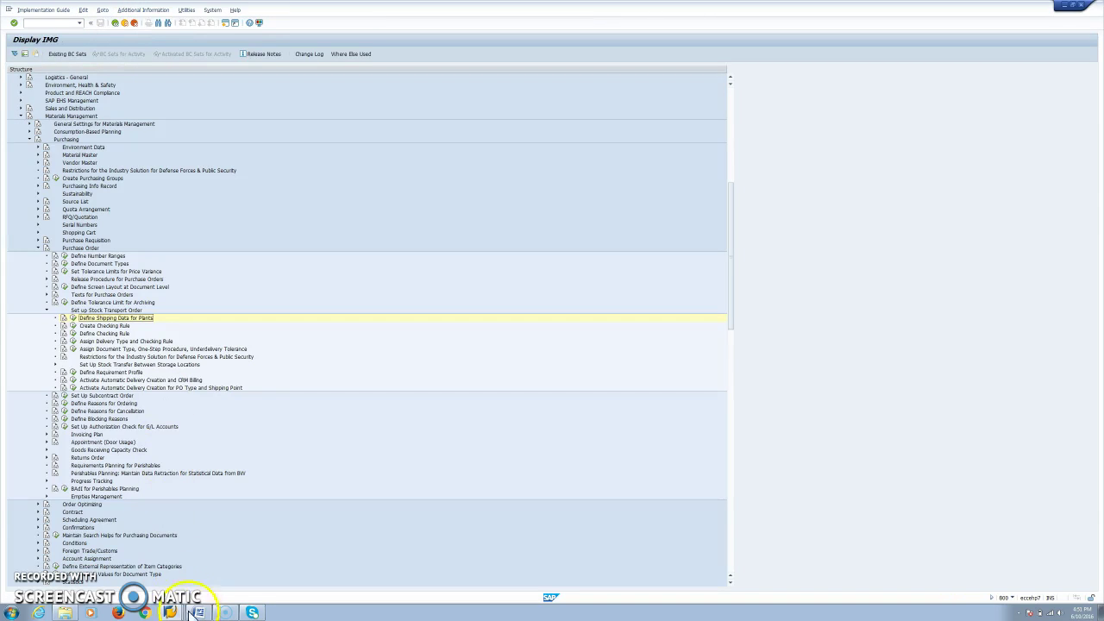
Step: In MK02, review vendor VE1100's purchasing data and plant 1100 assignment for purchasing org 1000
mouse_move(186, 614)
left_click(178, 590)
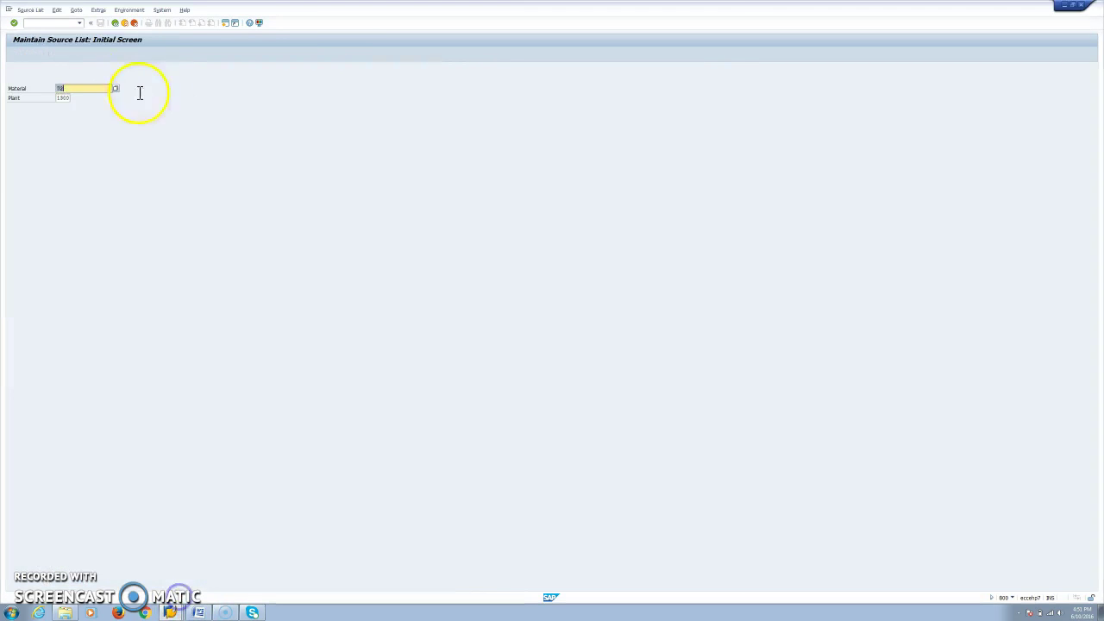
left_click(44, 23)
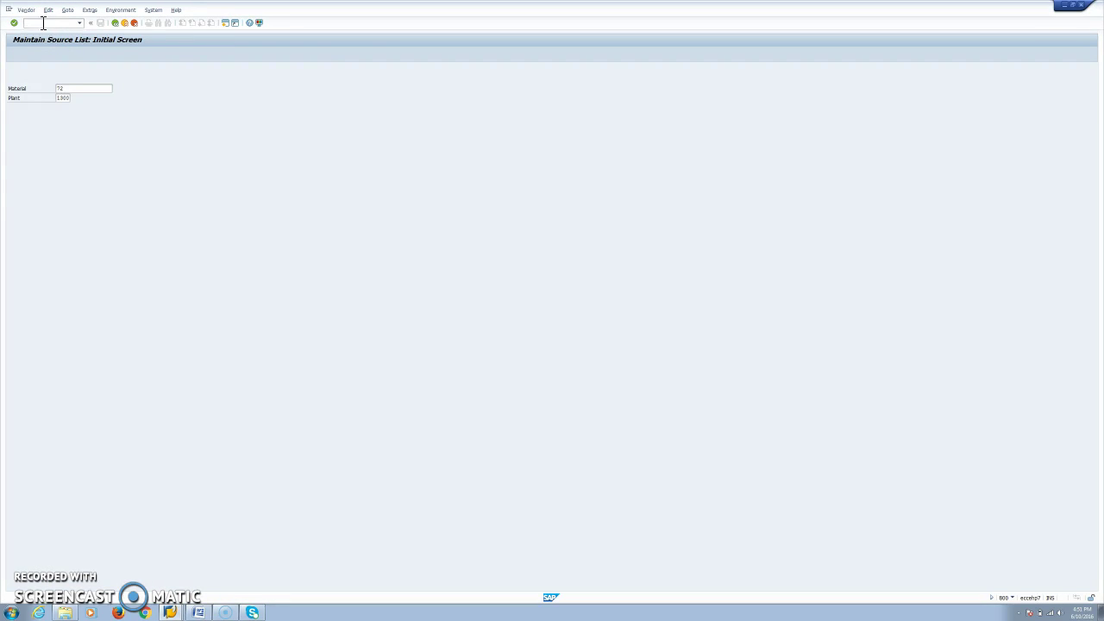
key("Return")
left_click(86, 88)
key("Return")
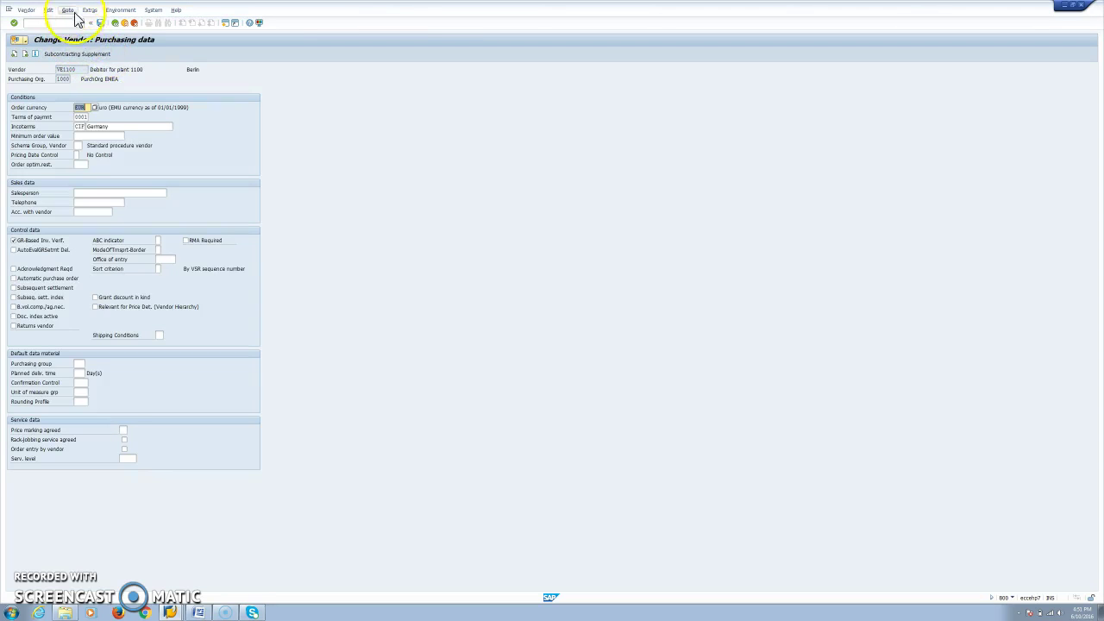
left_click(89, 10)
left_click(112, 70)
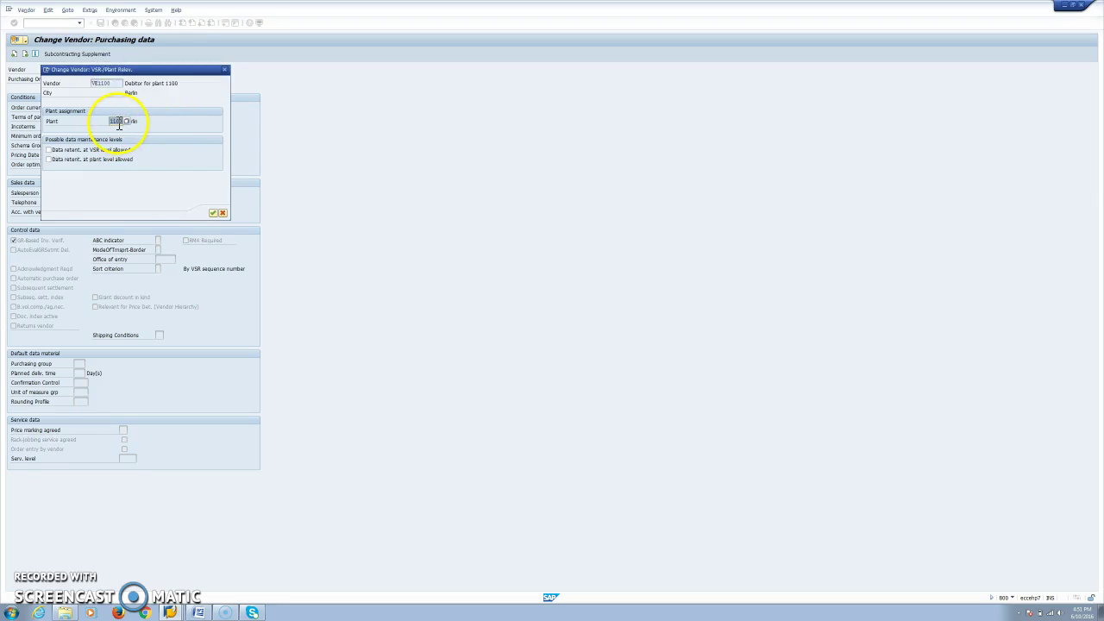
left_click(213, 213)
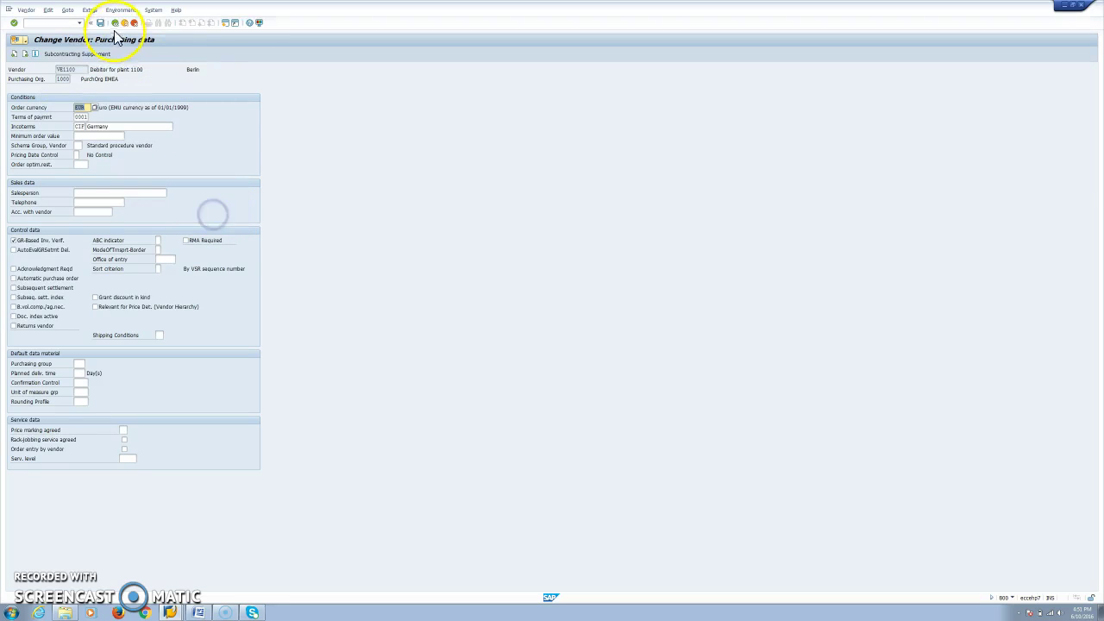
left_click(115, 23)
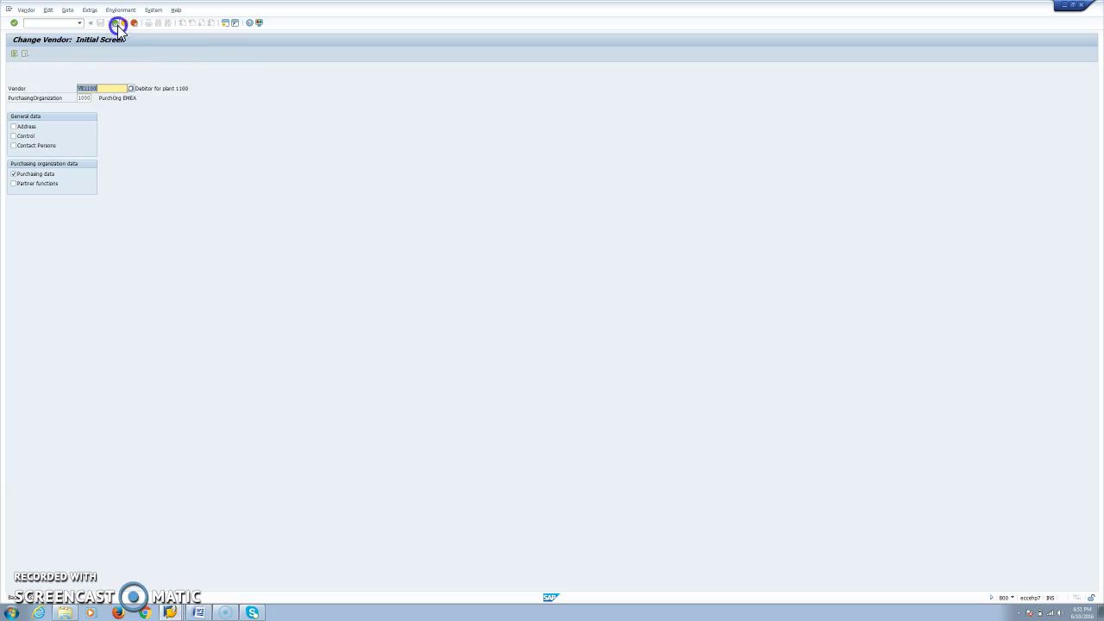
Step: Exit to SAP Easy Access, look at the stock transport order, then bring Display IMG forward
left_click(117, 25)
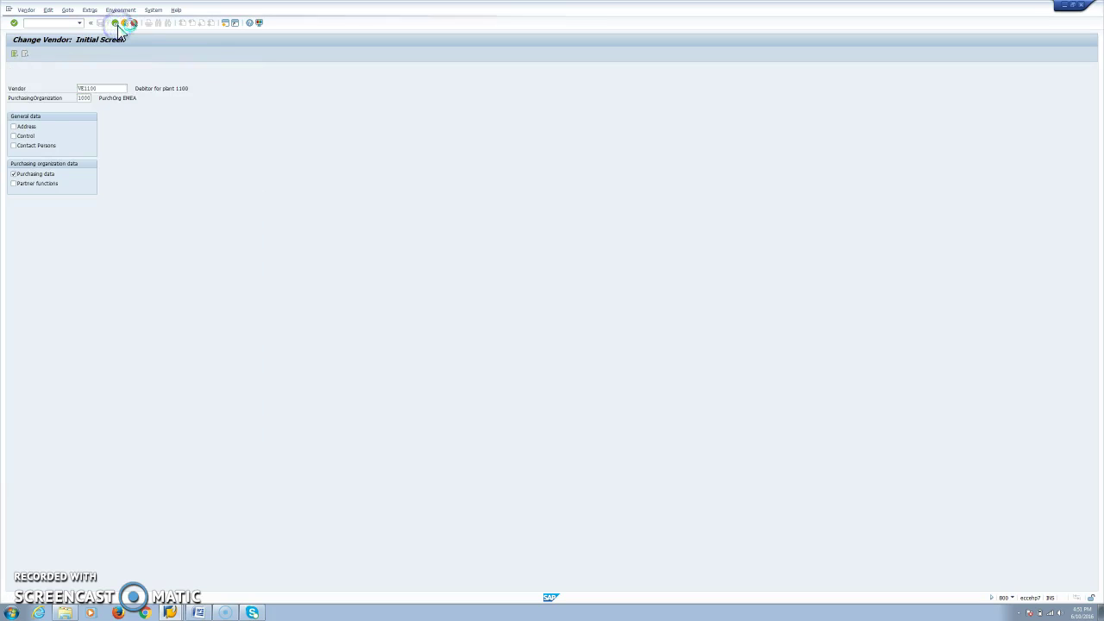
left_click(170, 612)
left_click(177, 583)
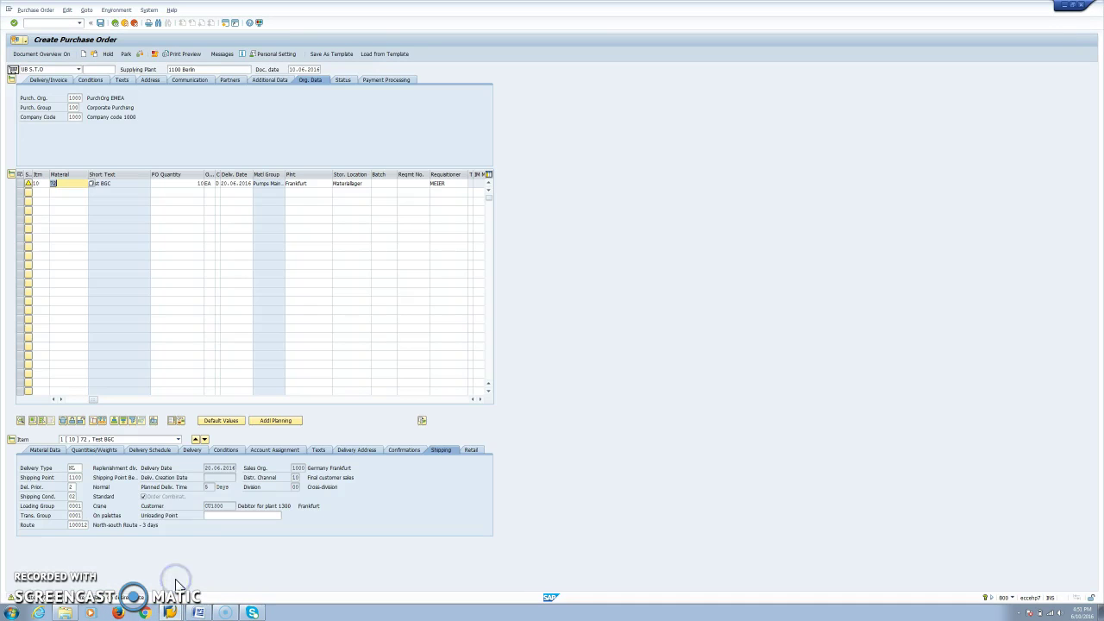
left_click(69, 227)
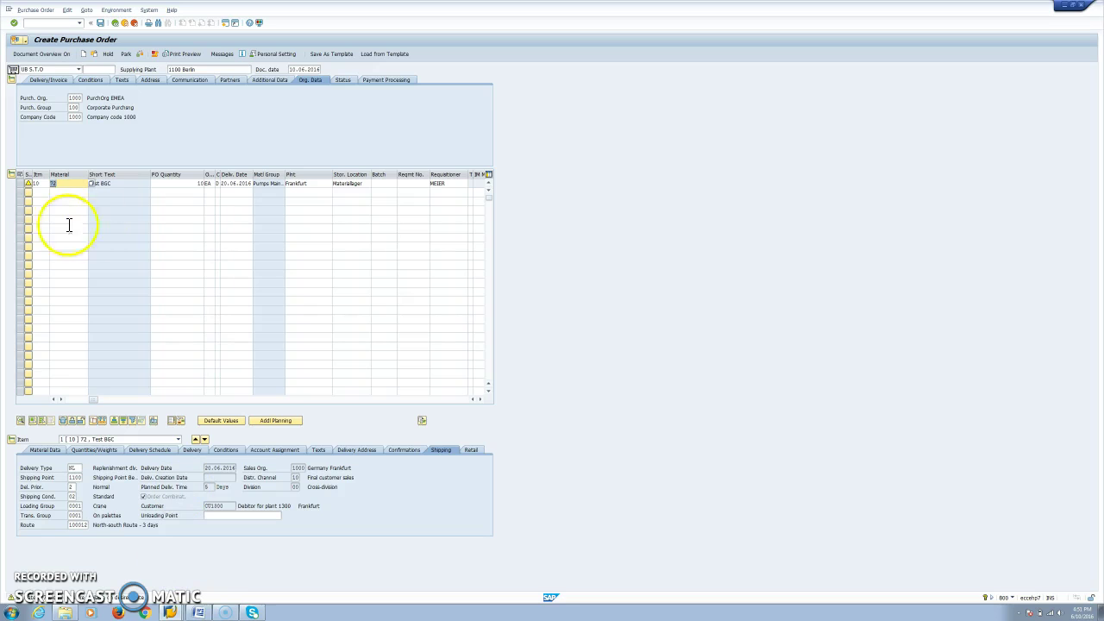
left_click(172, 613)
left_click(163, 567)
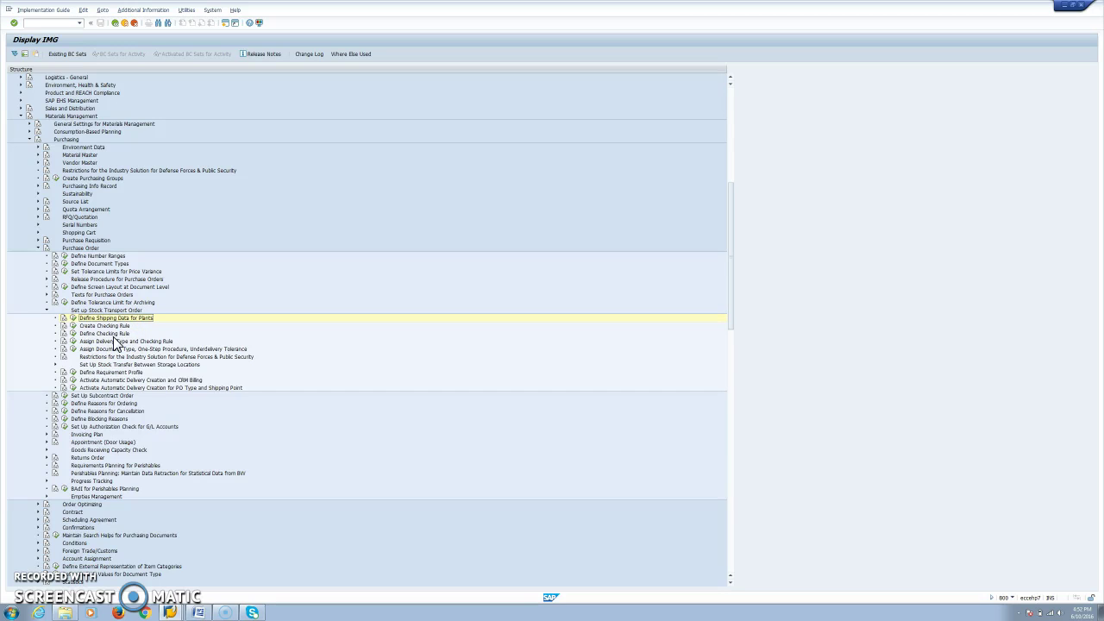
Step: From SAP Easy Access, open Display Material for material 72
mouse_move(198, 611)
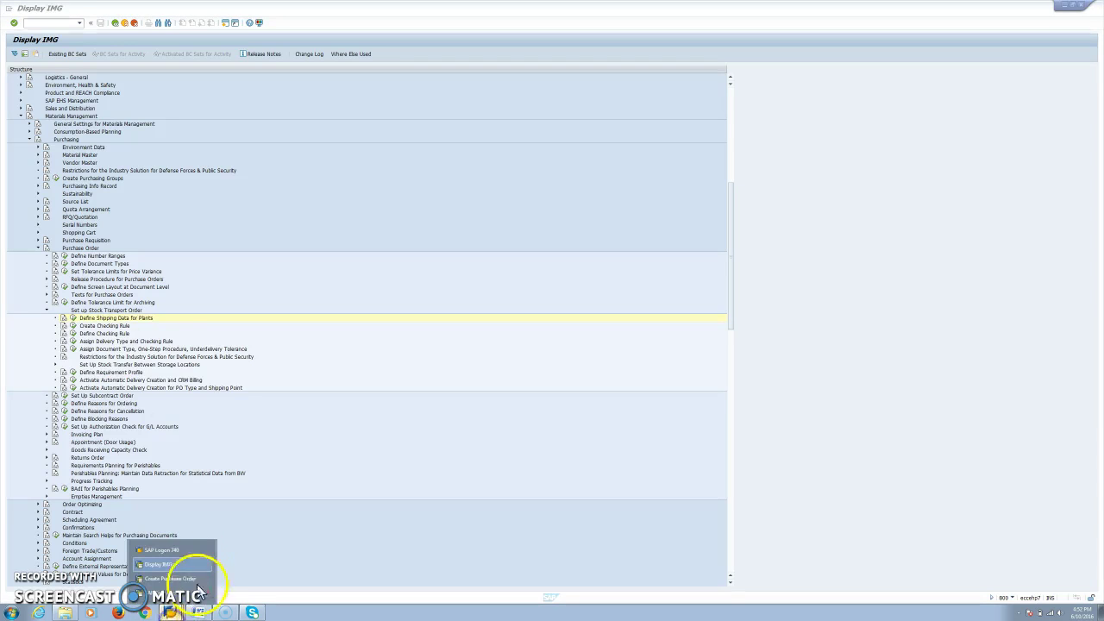
left_click(177, 576)
left_click(43, 23)
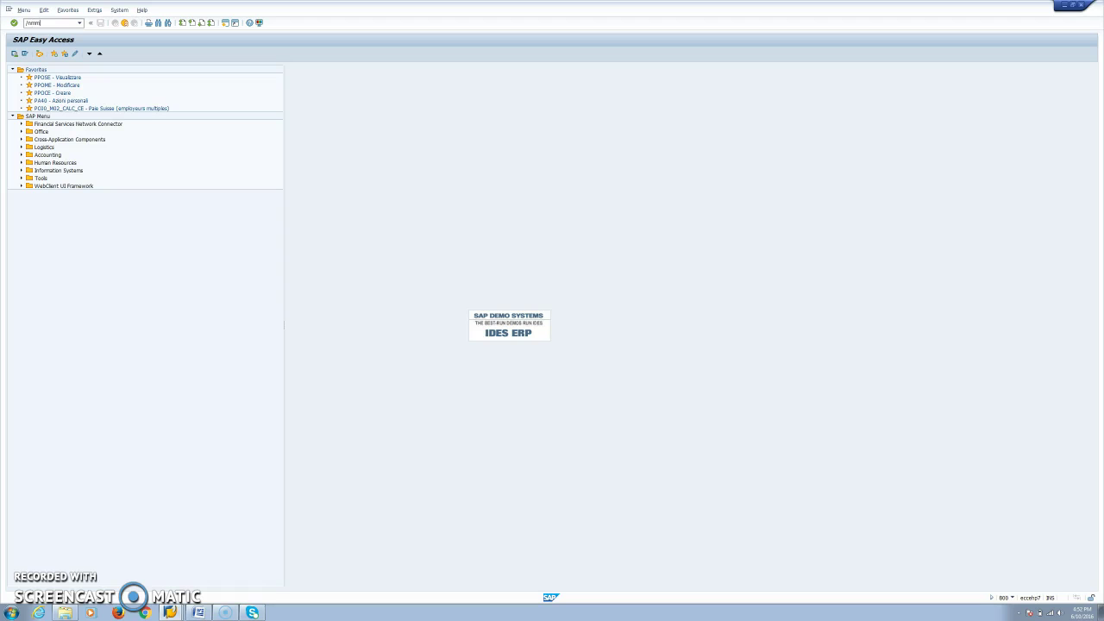
key("Return")
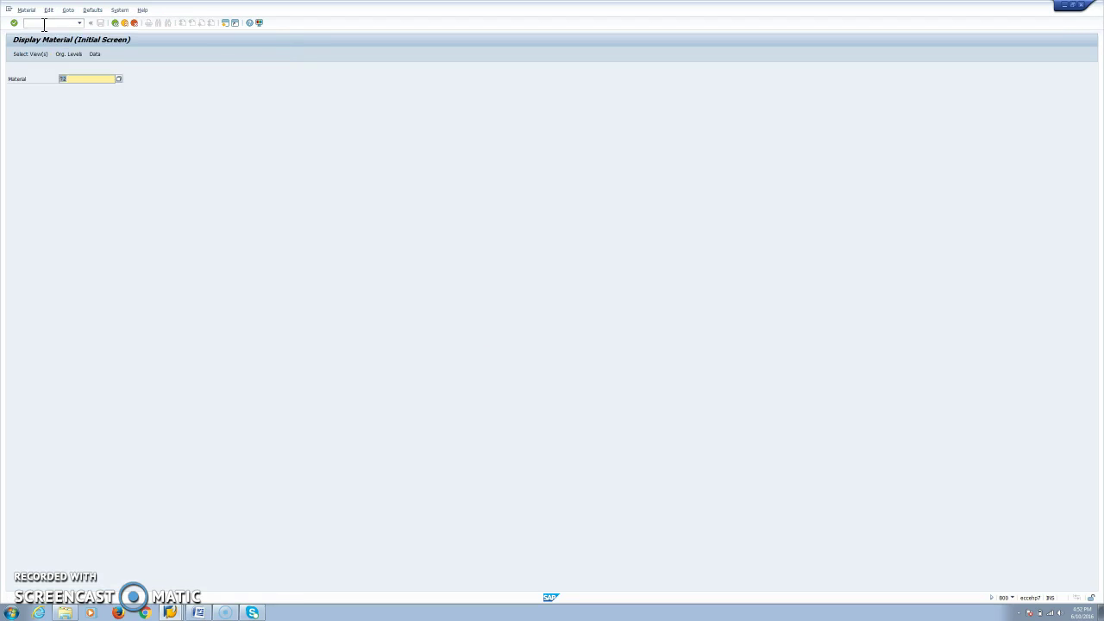
key("Return")
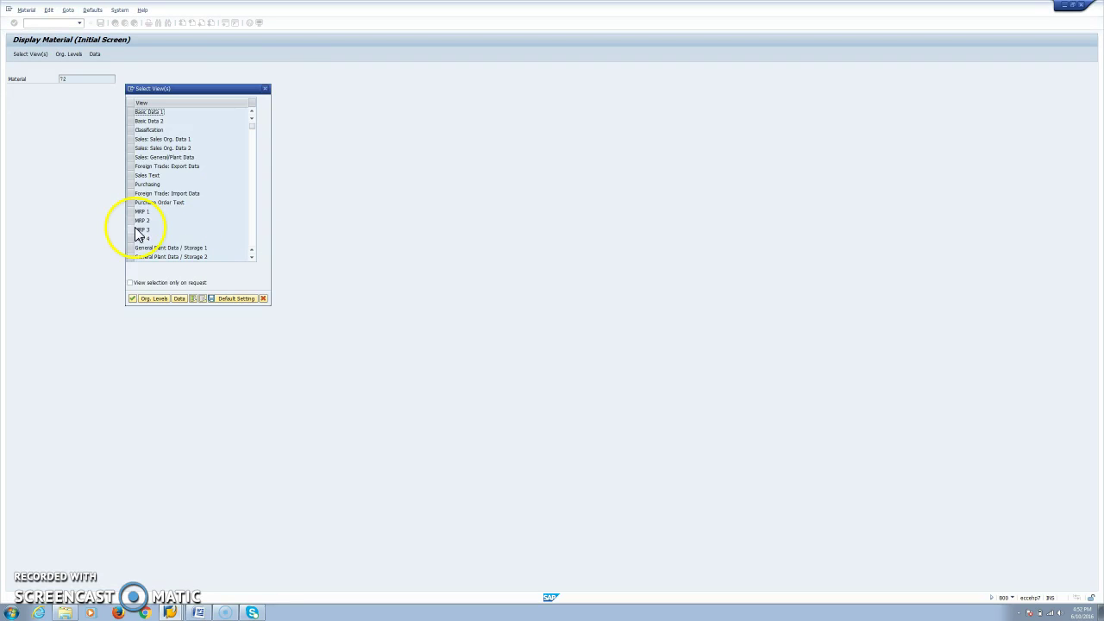
Step: Check the MRP 3 view for plant 1100 Berlin, confirming availability check 01
left_click(131, 229)
left_click(132, 298)
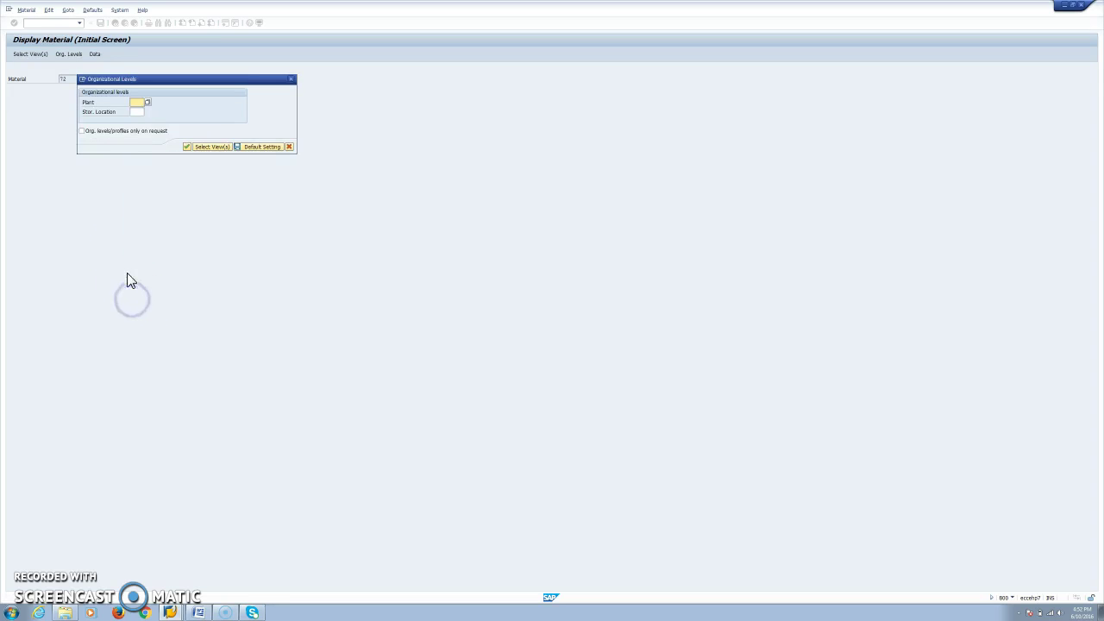
type("1100")
key("Return")
left_click(82, 223)
left_click(114, 23)
left_click(170, 613)
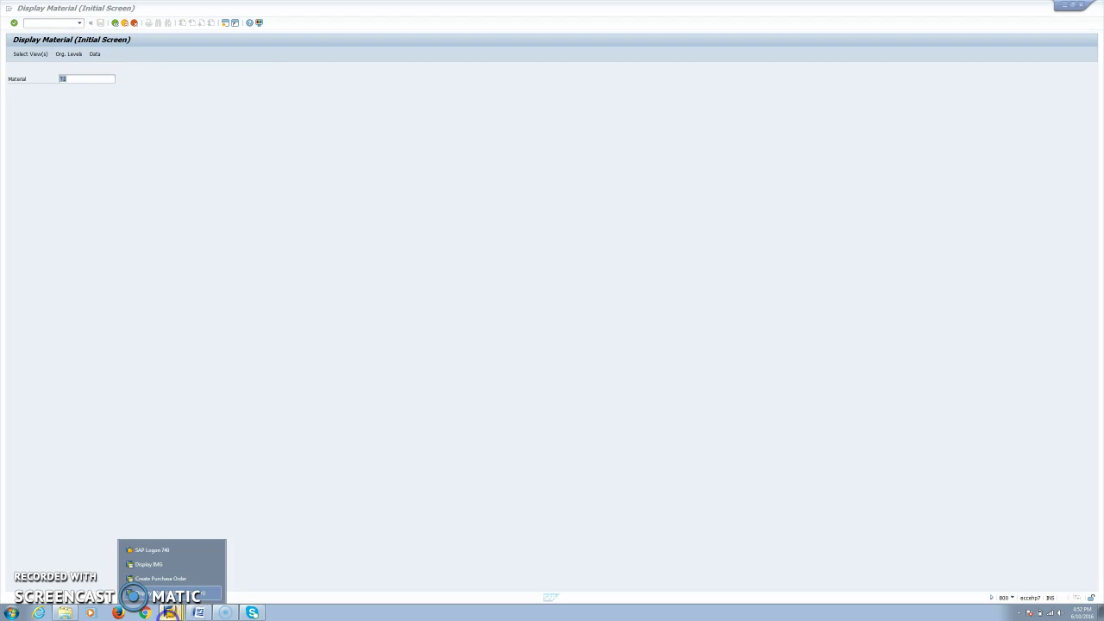
left_click(155, 565)
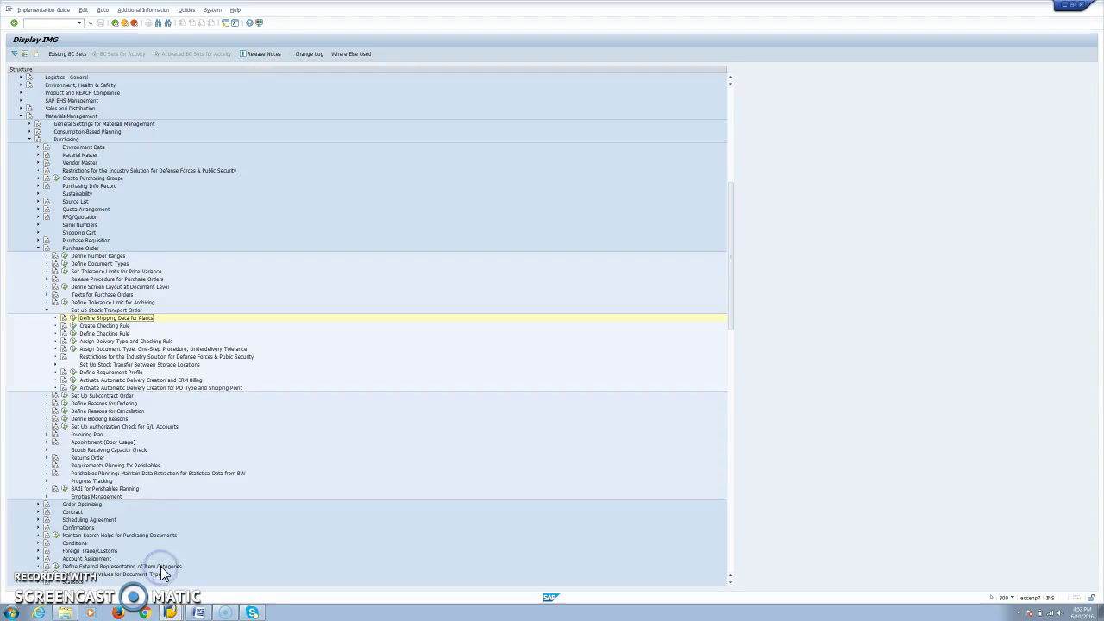
Step: Run Assign Delivery Type and Checking Rule and position the table on UB, supplying plant 1100
left_click(73, 342)
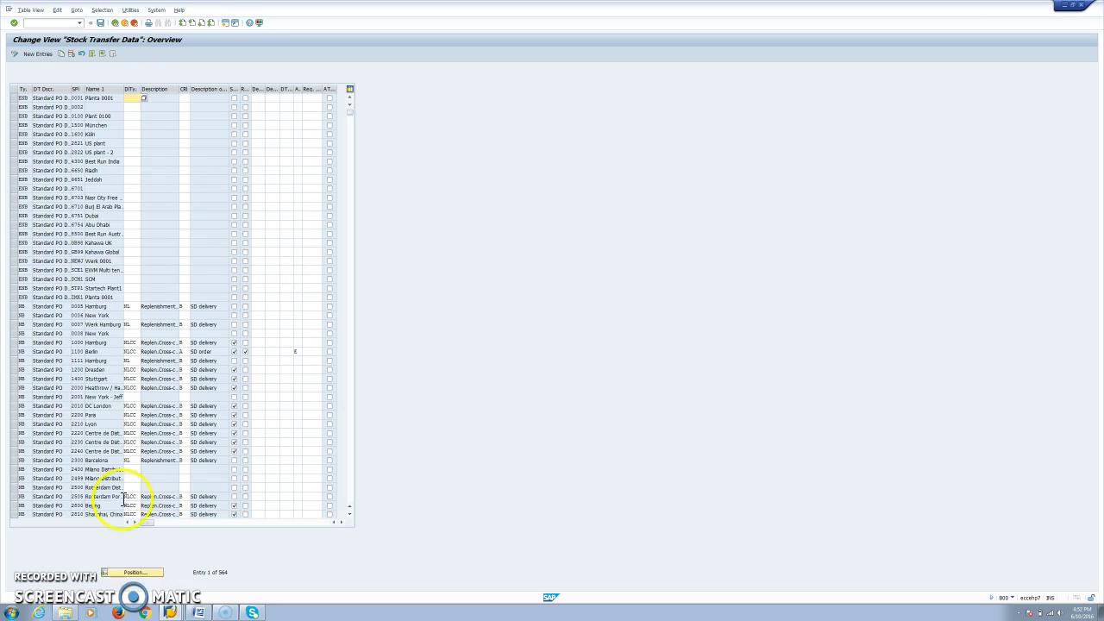
left_click(133, 574)
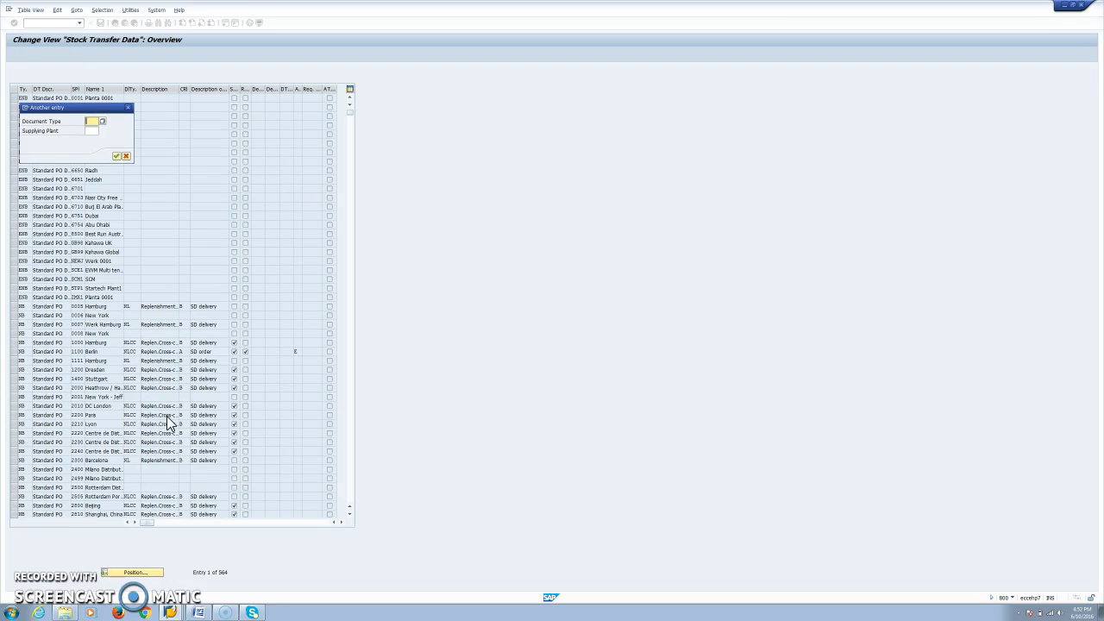
key("Tab")
type("1100")
key("Return")
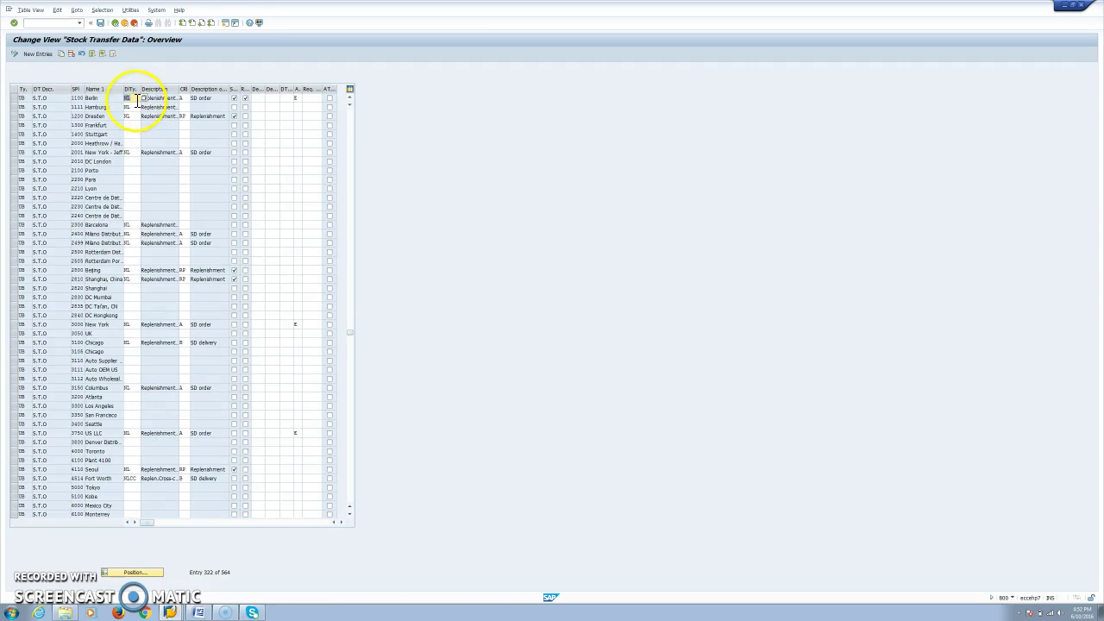
Step: Inspect the 1100 Berlin row's delivery type, SD order checking rule A and checkbox settings
left_click(132, 142)
left_click(136, 104)
left_click(207, 97)
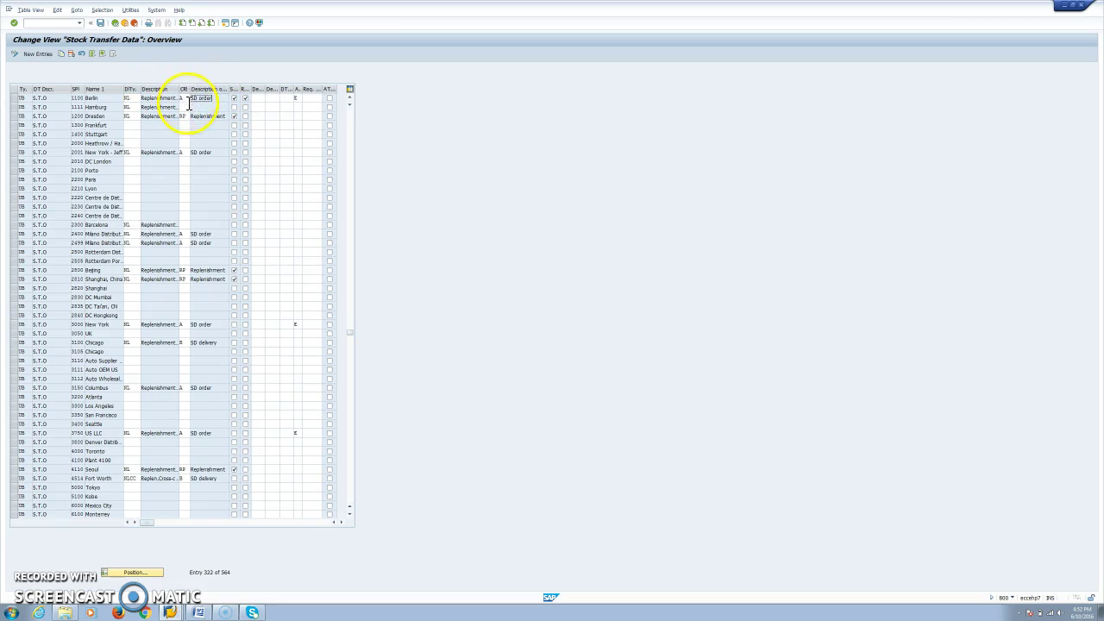
left_click(191, 98)
left_click(245, 95)
left_click(235, 97)
left_click(284, 99)
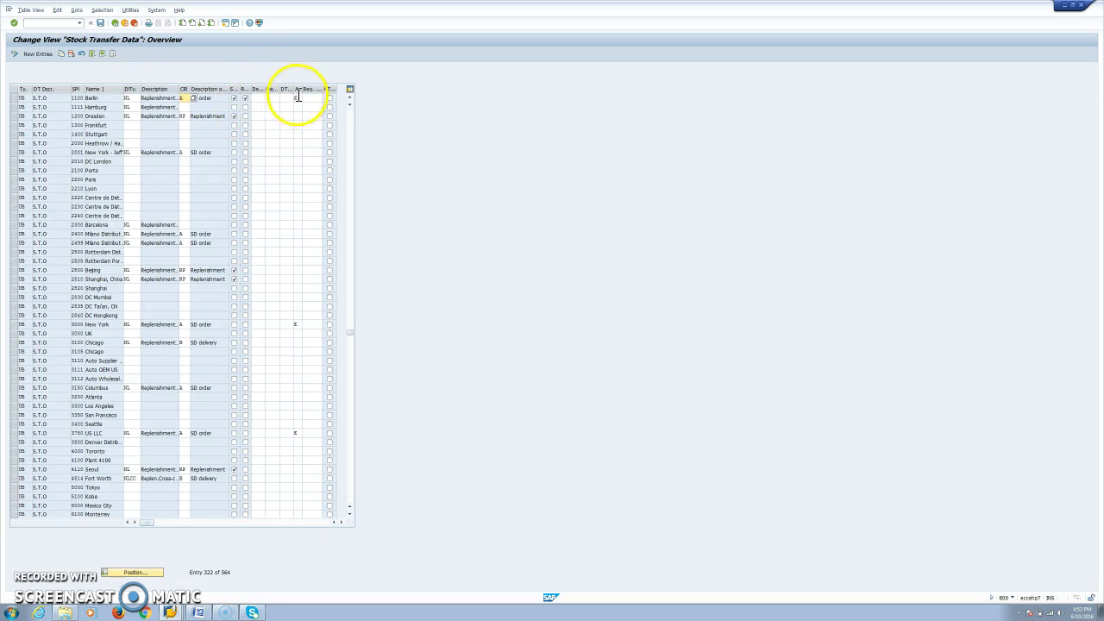
Step: Consult help and the value list for the ATP adoption rule, keeping E (undercoverage dialog with delivery proposal)
key("F1")
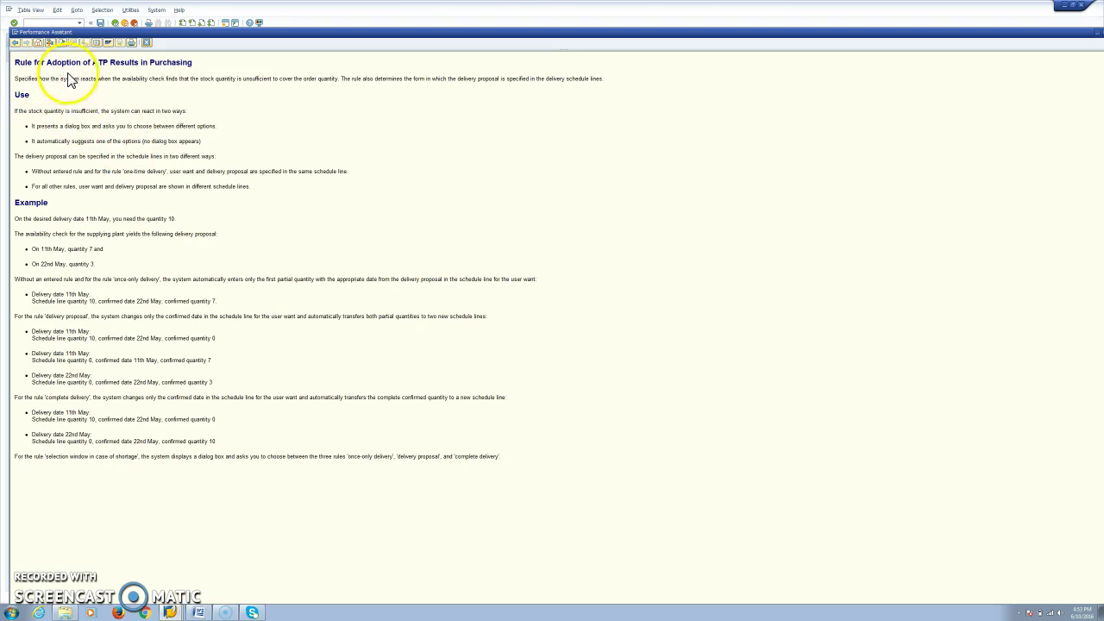
left_click(146, 43)
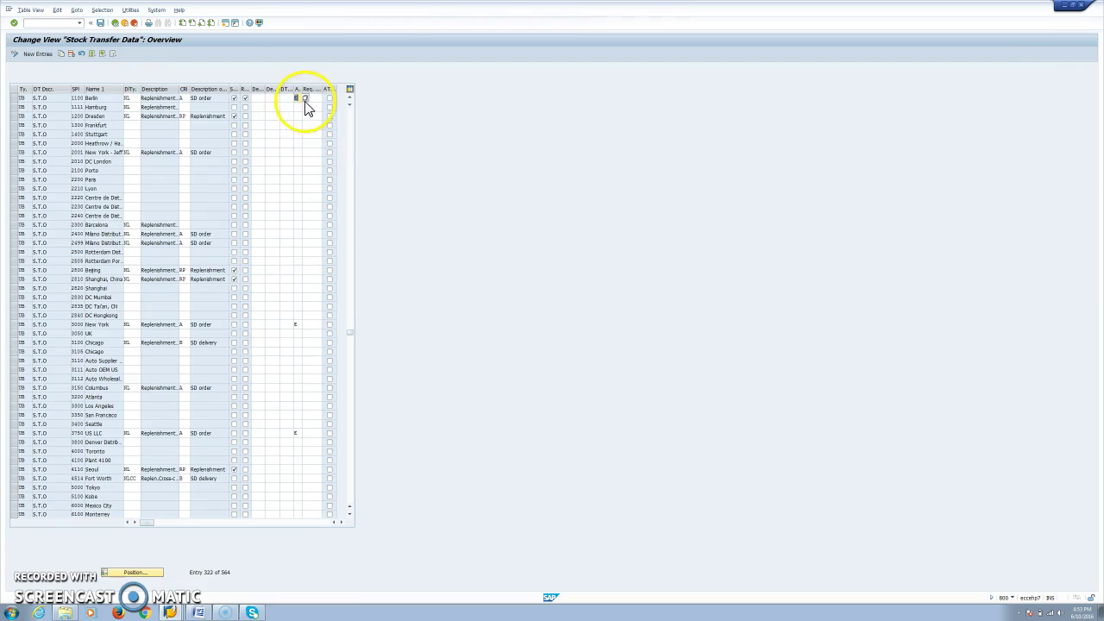
left_click(305, 100)
left_click(306, 155)
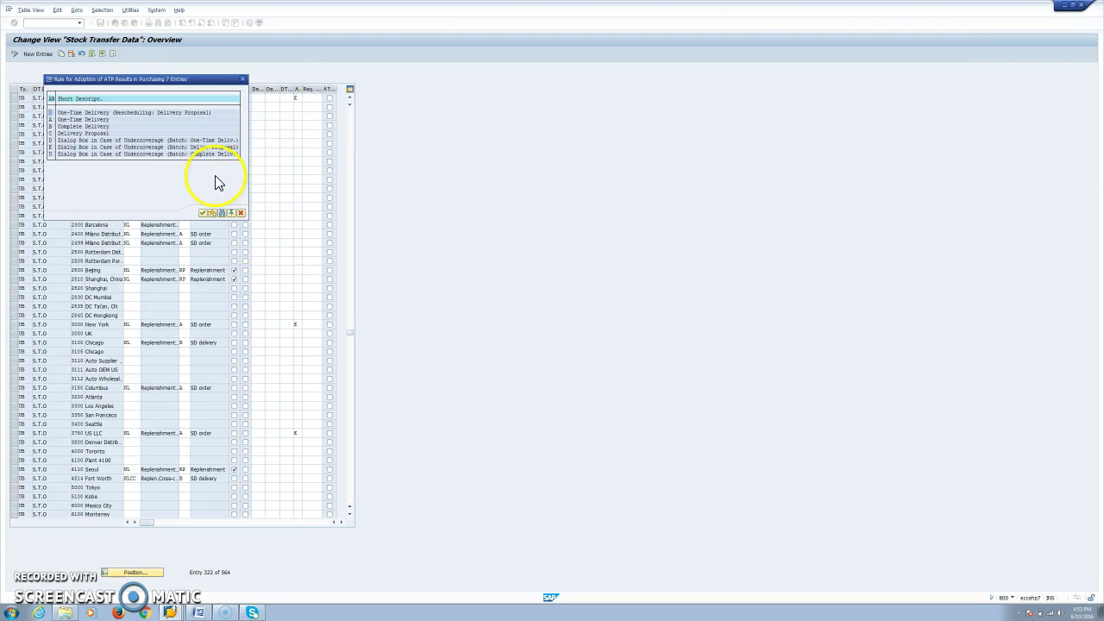
left_click(212, 148)
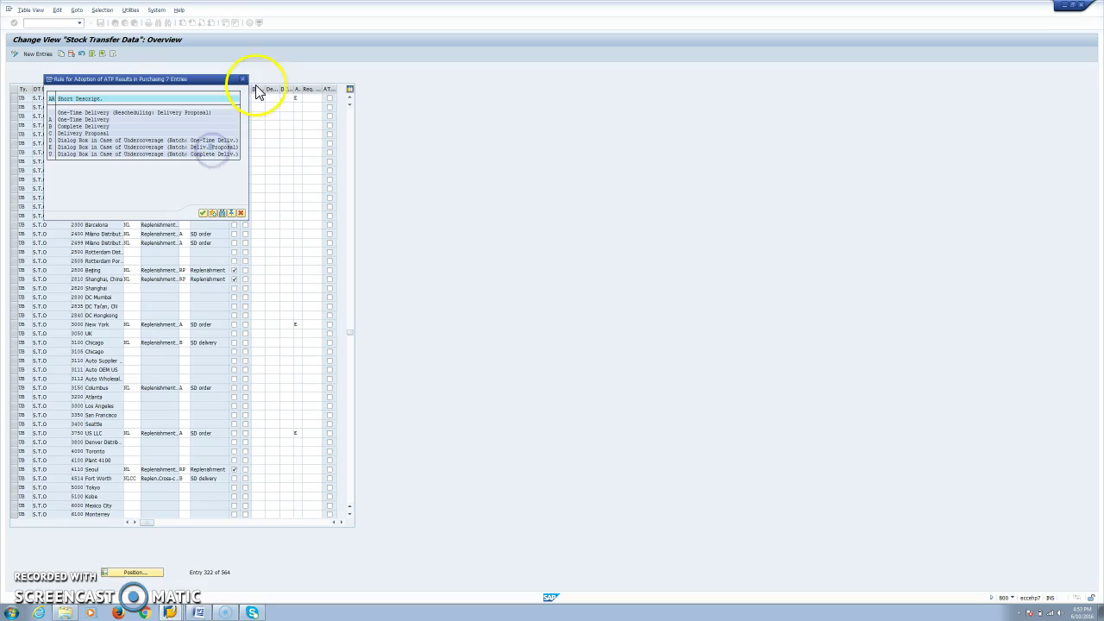
left_click(242, 79)
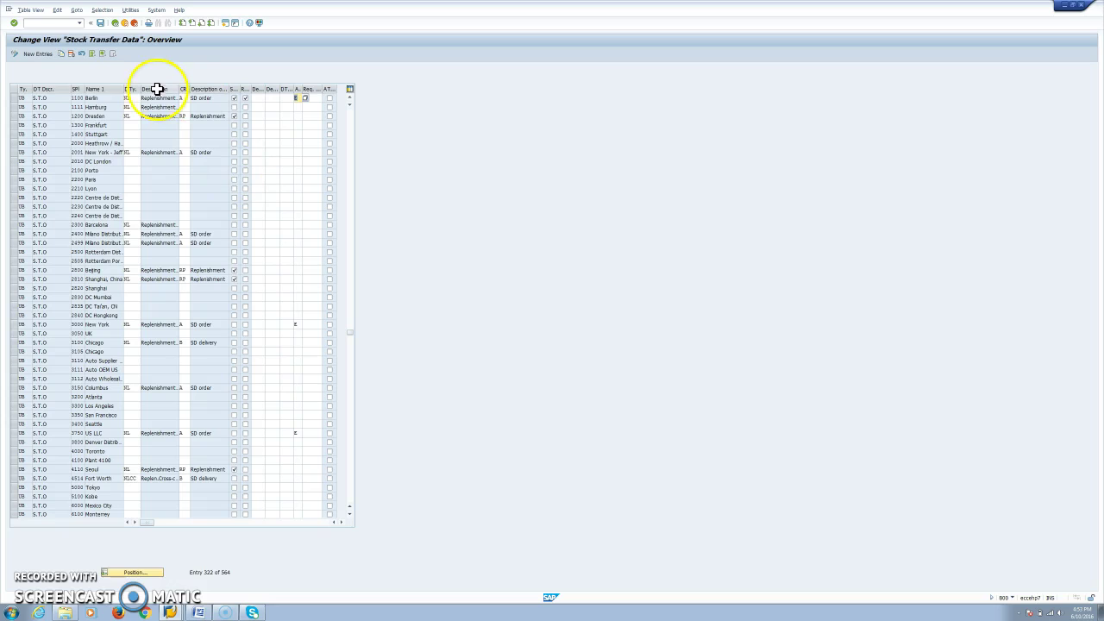
Step: Leave the IMG activity and bring up the purchase order item's delivery schedule
left_click(115, 24)
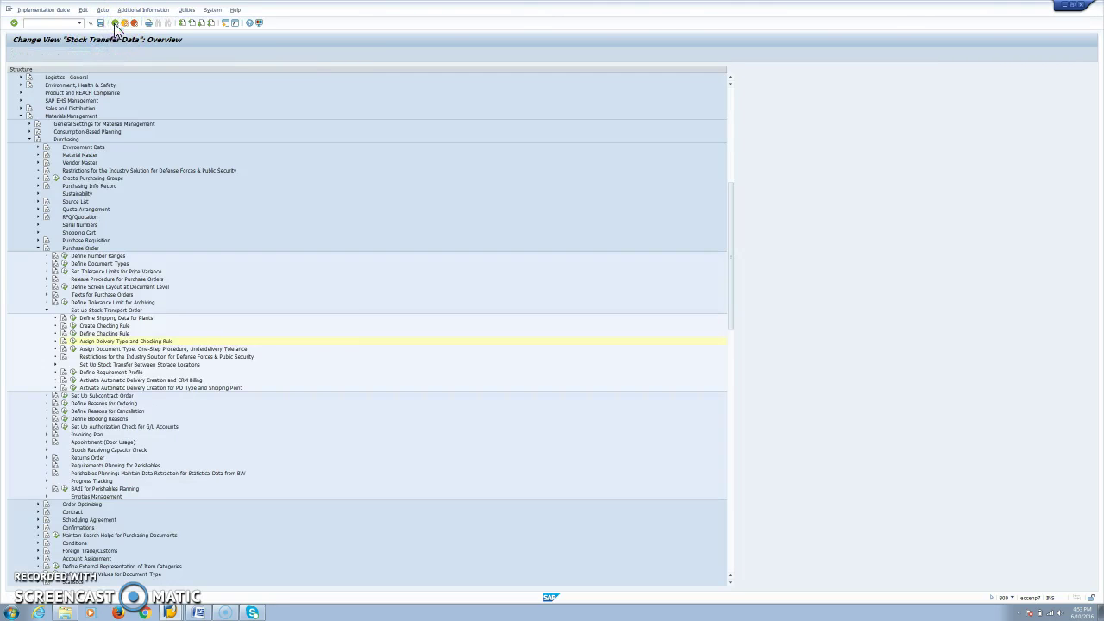
mouse_move(173, 613)
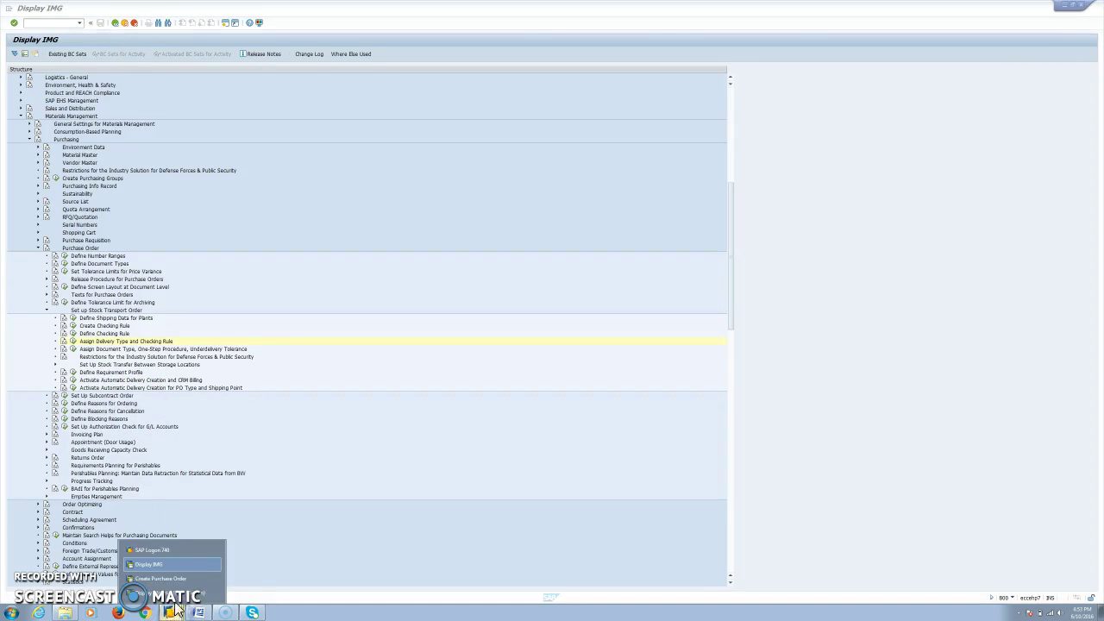
left_click(168, 578)
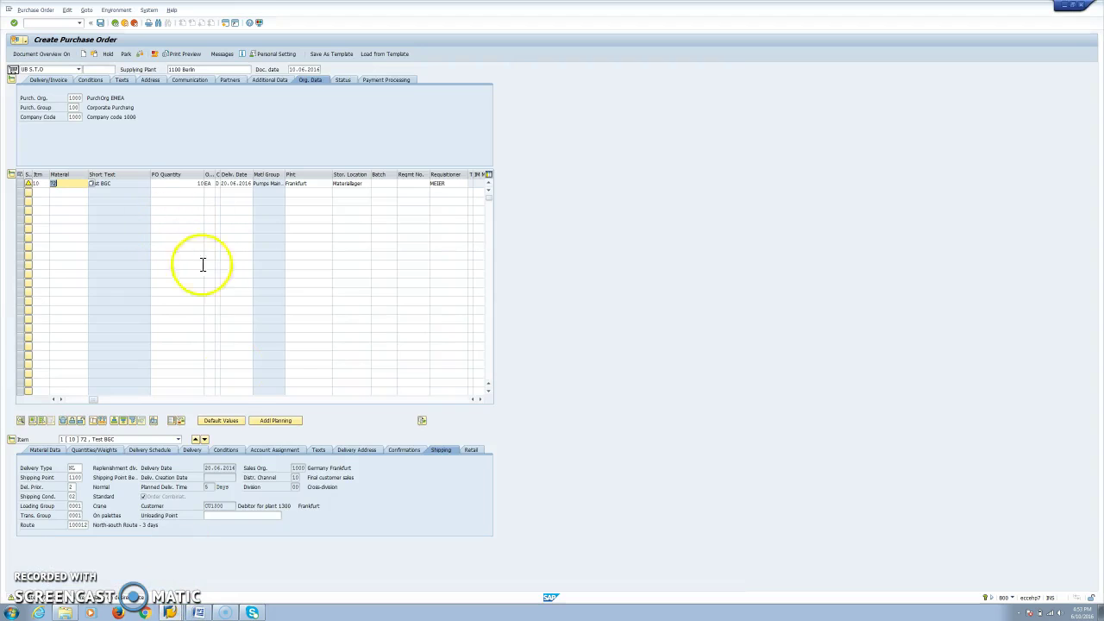
left_click(165, 451)
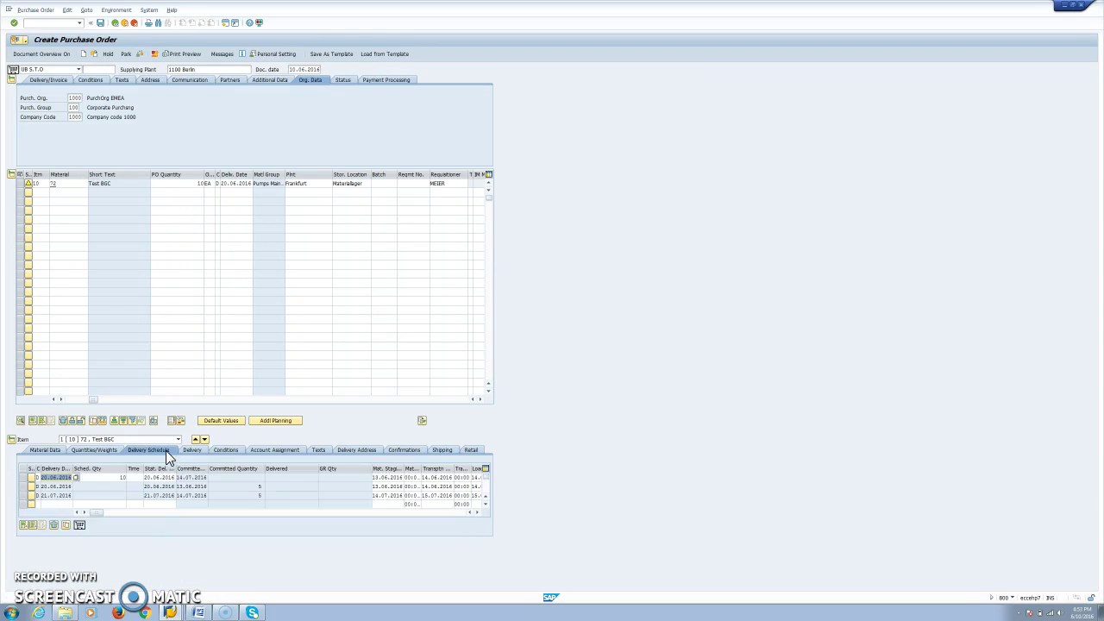
Step: Review the schedule lines' dates and committed quantities: 5 on 13.06.2016 and 5 on 14.07.2016
left_click(105, 479)
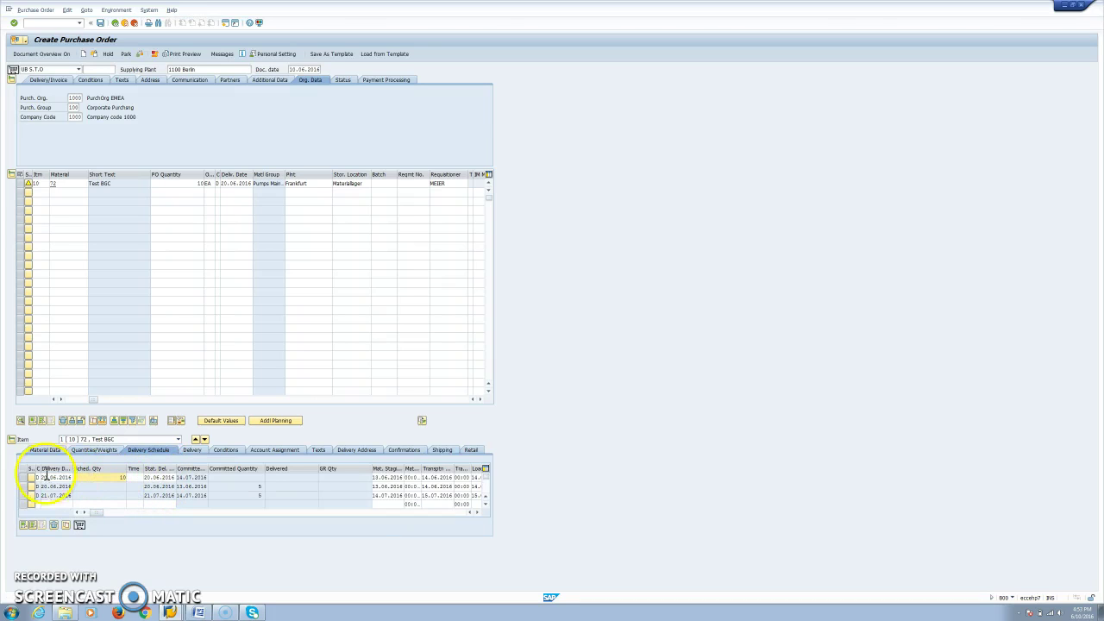
left_click(97, 481)
left_click(53, 478)
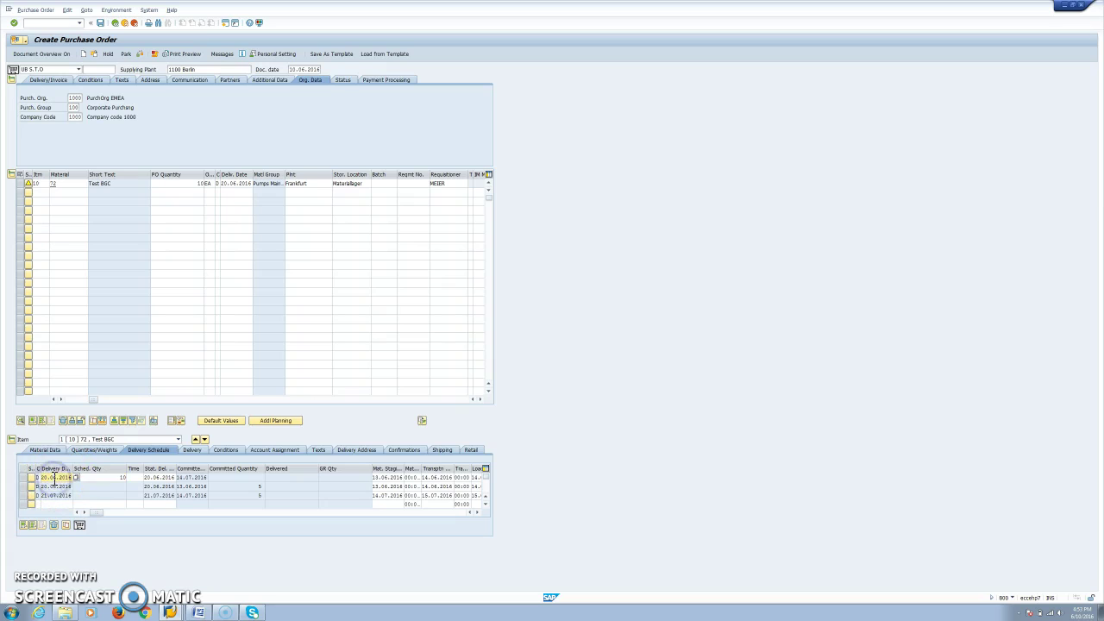
left_click(137, 468)
left_click(233, 489)
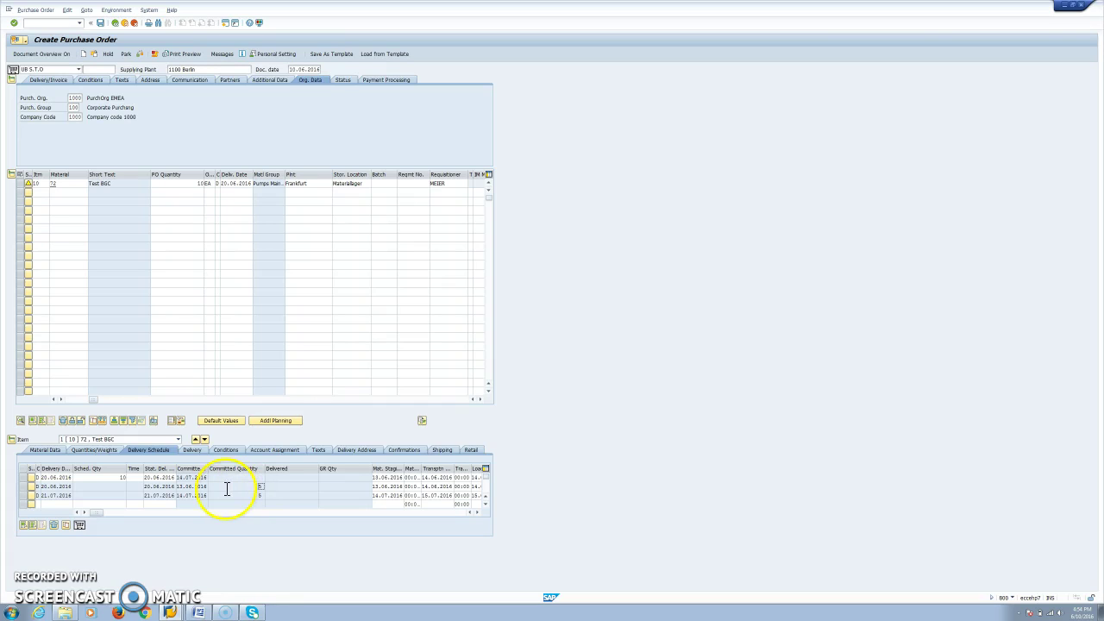
left_click(48, 486)
left_click(241, 499)
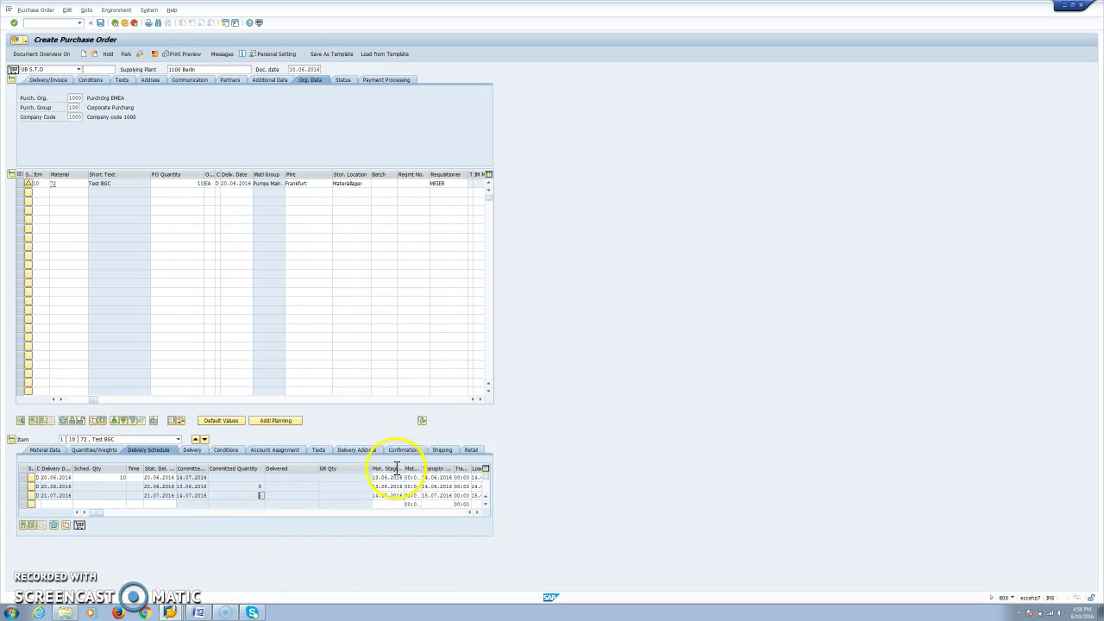
Step: Compare the schedule lines' loading, goods issue and GR end dates against the shipping data and today's date
left_click_drag(98, 516, 188, 524)
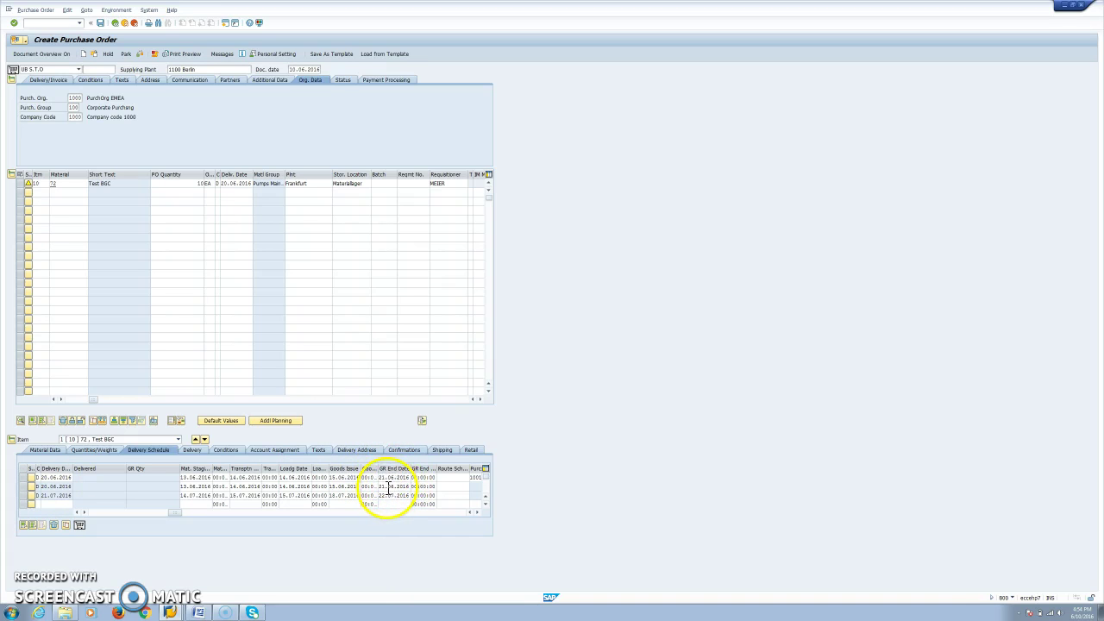
left_click(388, 486)
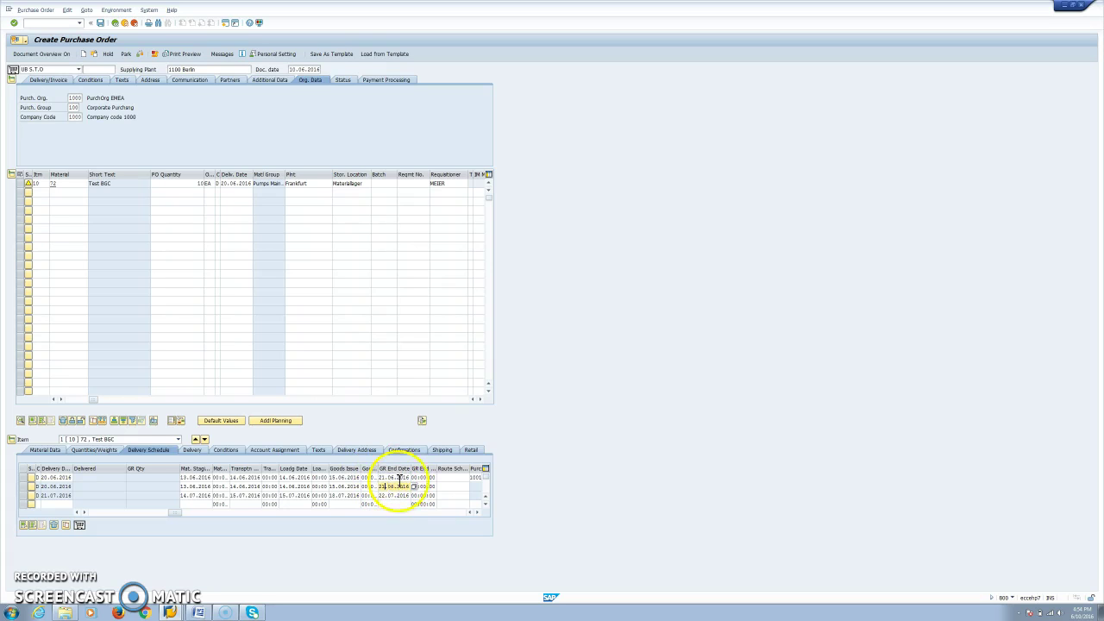
left_click(442, 449)
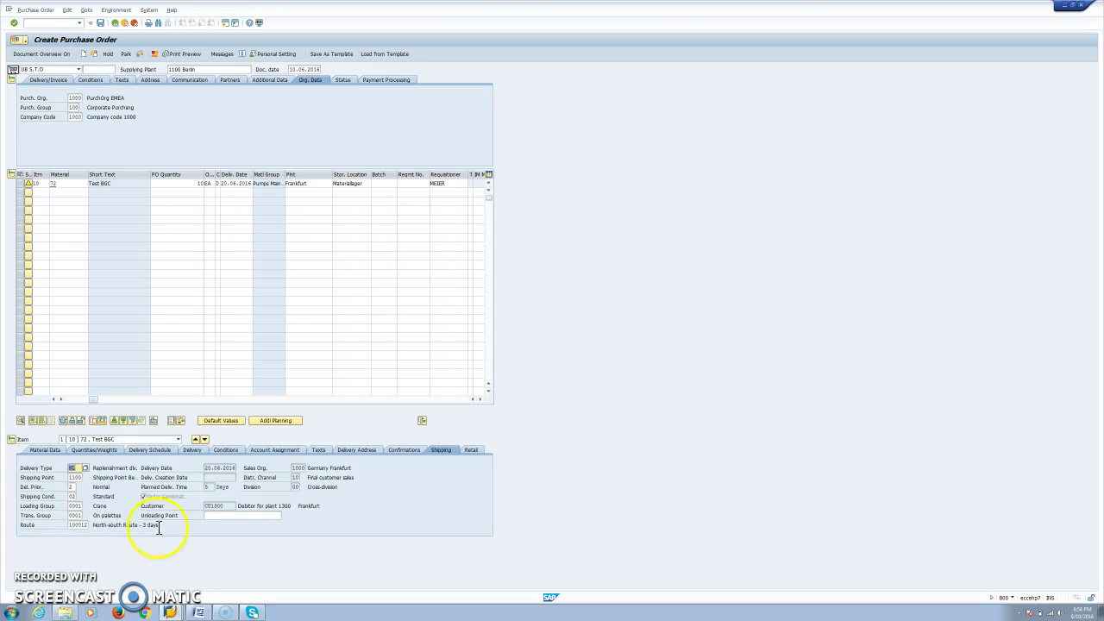
left_click(151, 453)
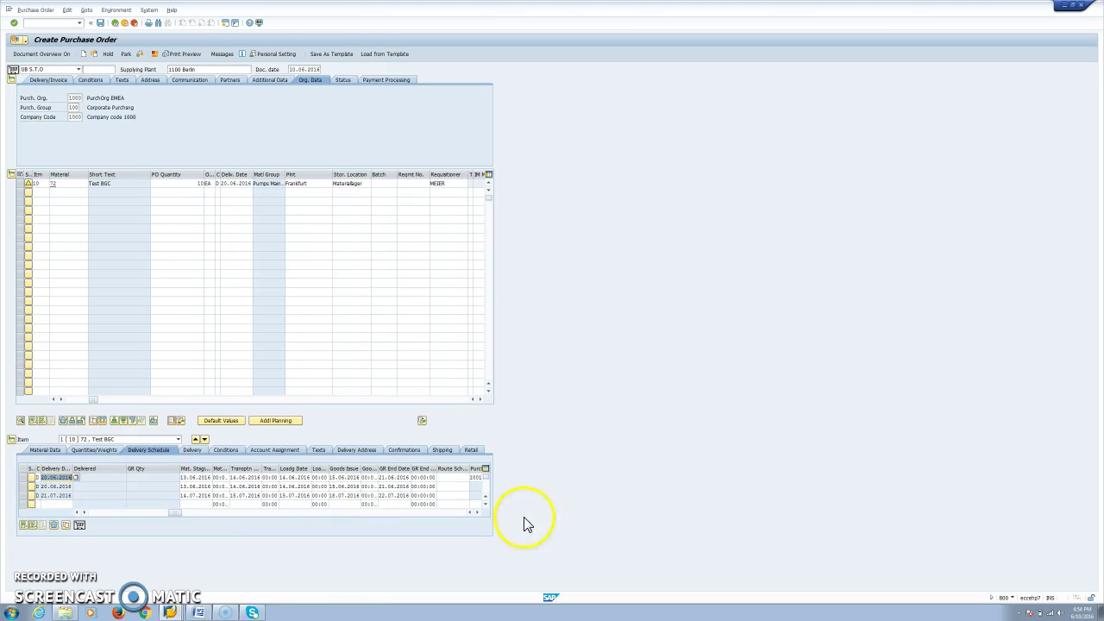
left_click(1080, 613)
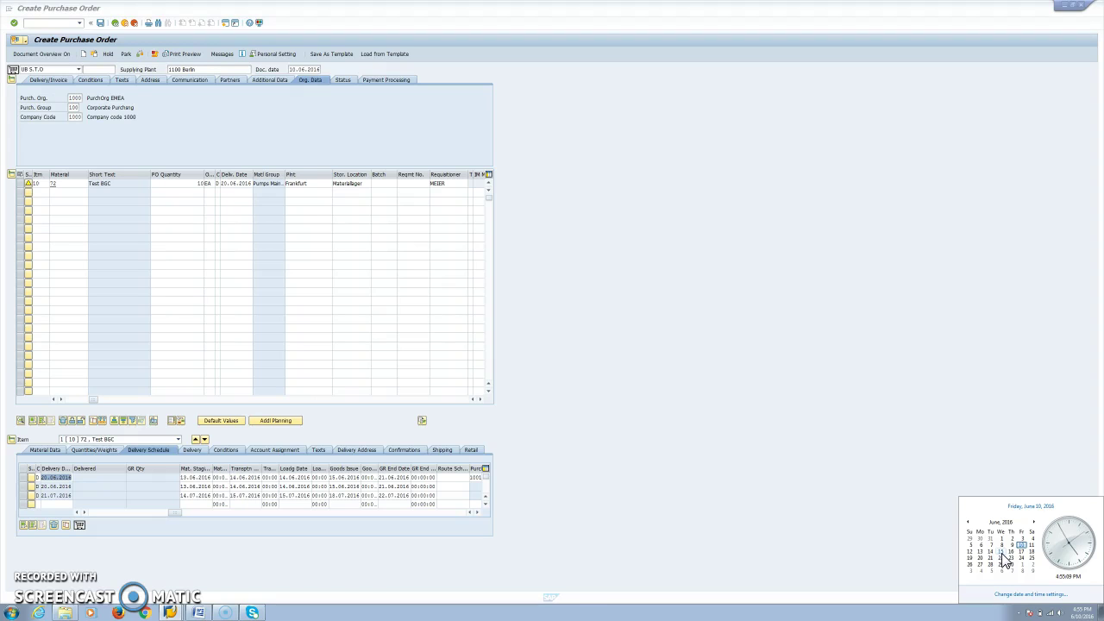
left_click(336, 484)
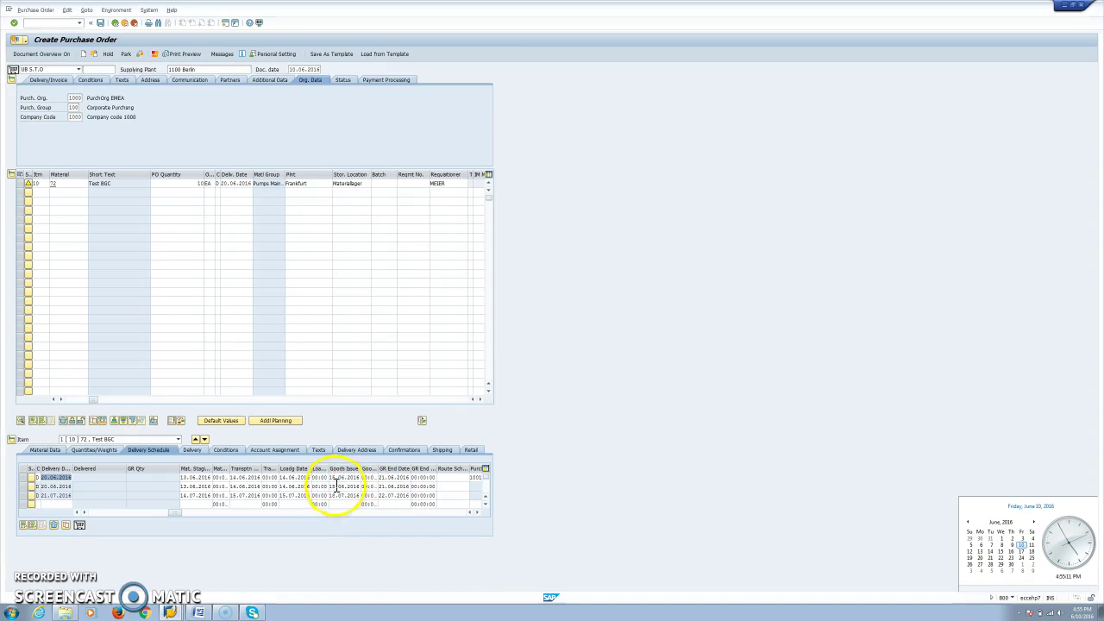
left_click(292, 486)
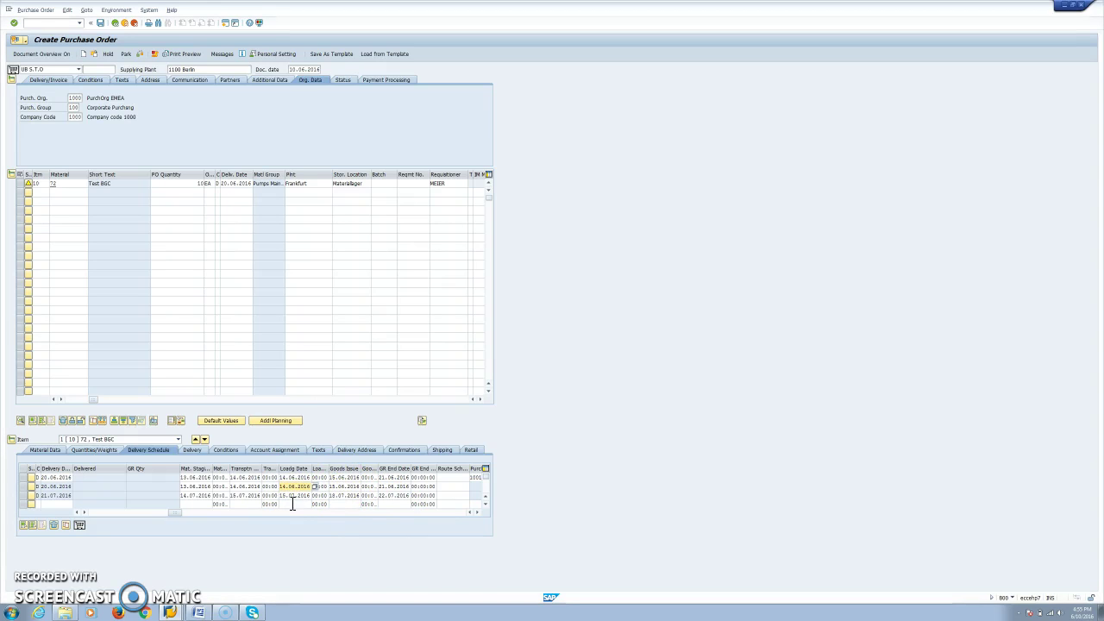
left_click(288, 488)
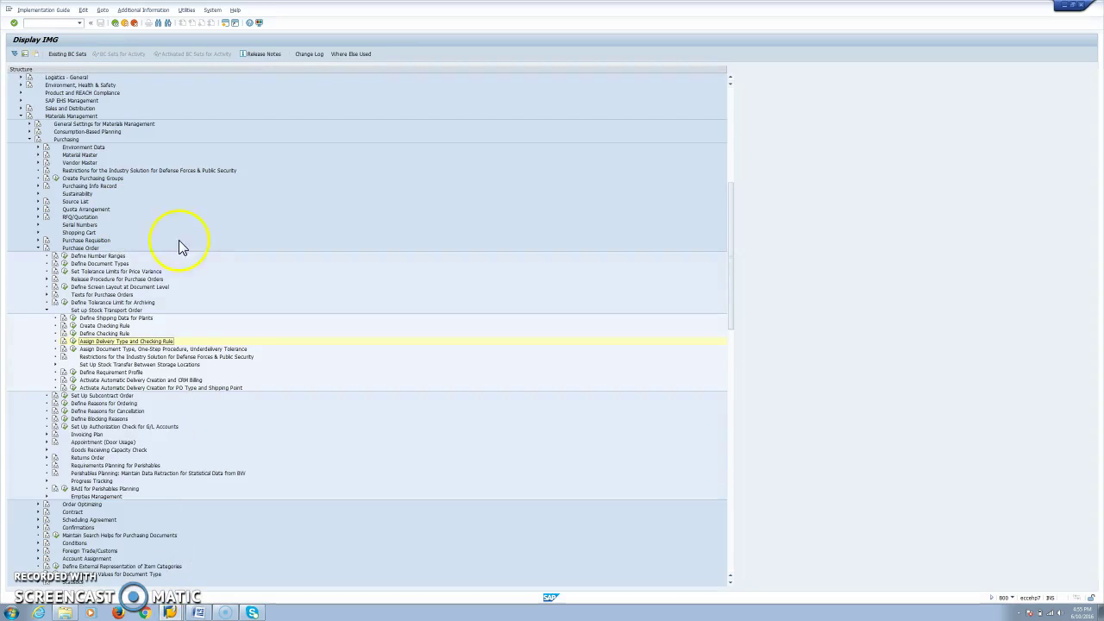
scroll(177, 250, "up", 3)
scroll(176, 248, "up", 10)
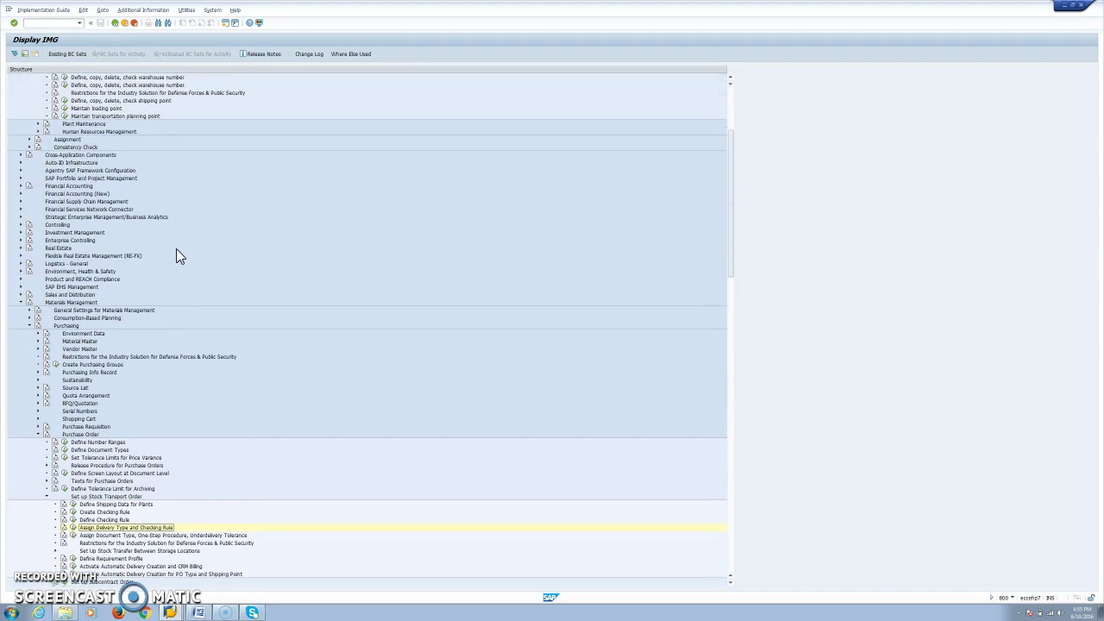
left_click(39, 171)
scroll(39, 172, "up", 1)
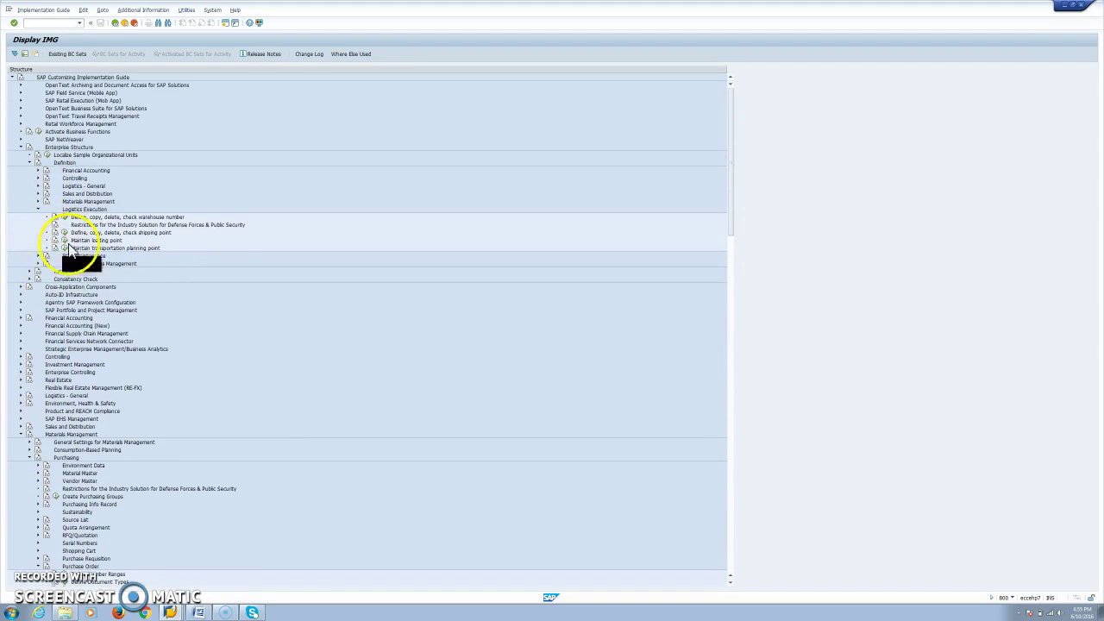
left_click(64, 233)
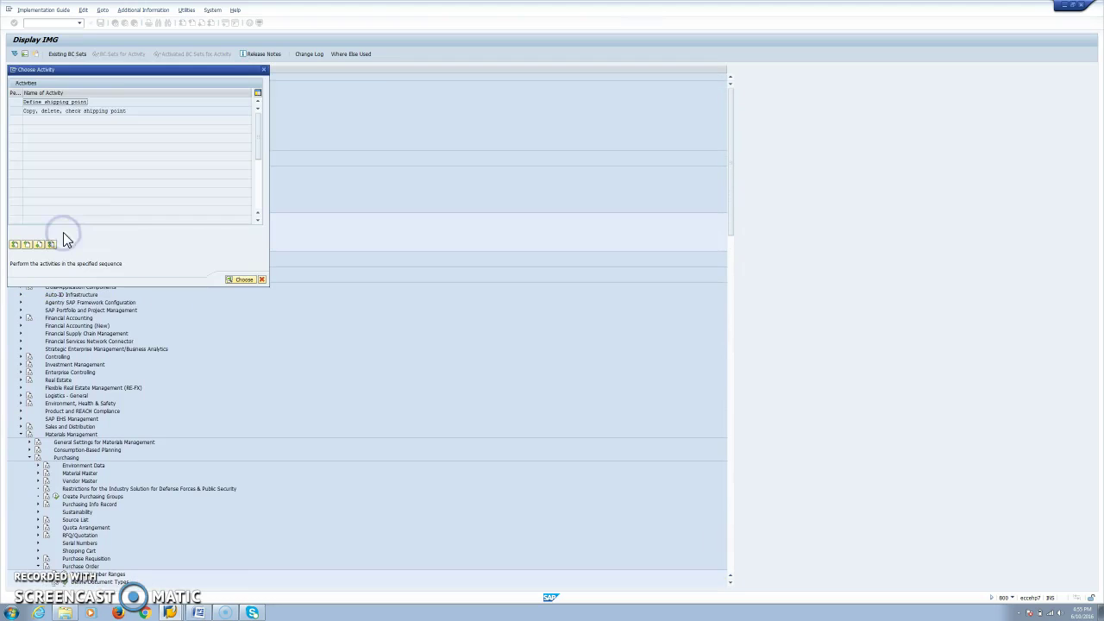
double_click(97, 102)
double_click(30, 107)
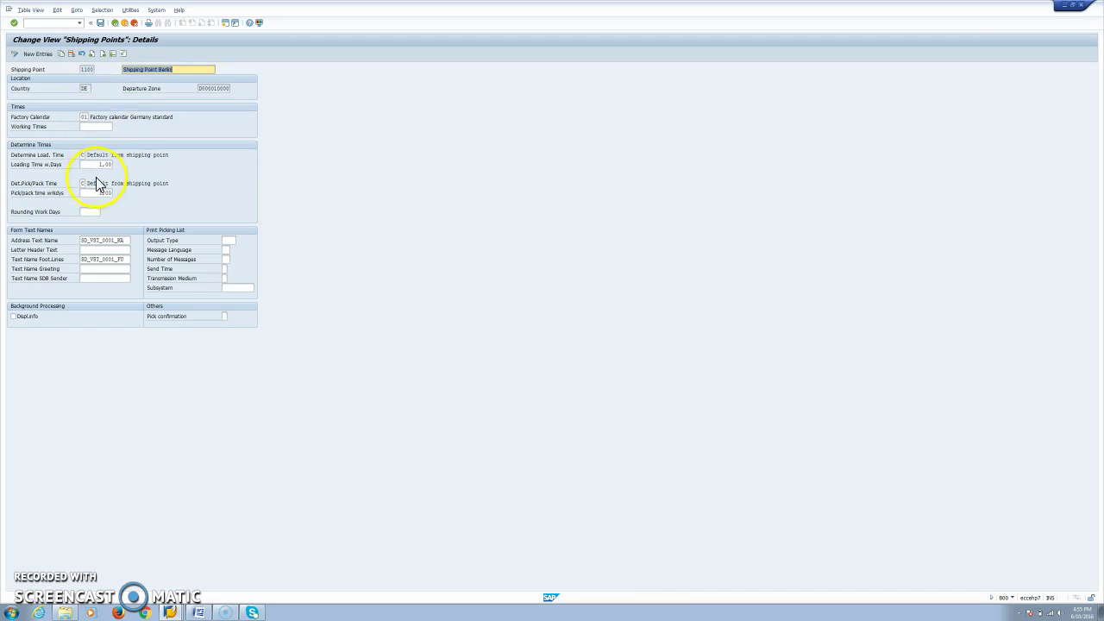
left_click(94, 165)
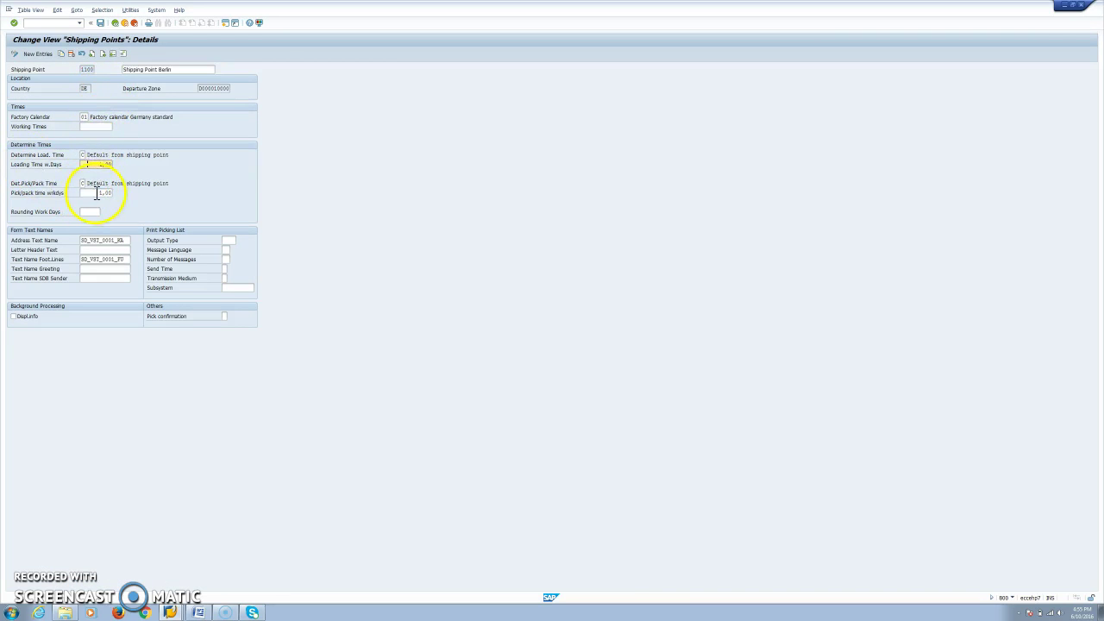
left_click(96, 194)
left_click(115, 24)
left_click(115, 23)
left_click(147, 160)
left_click(266, 71)
left_click(245, 280)
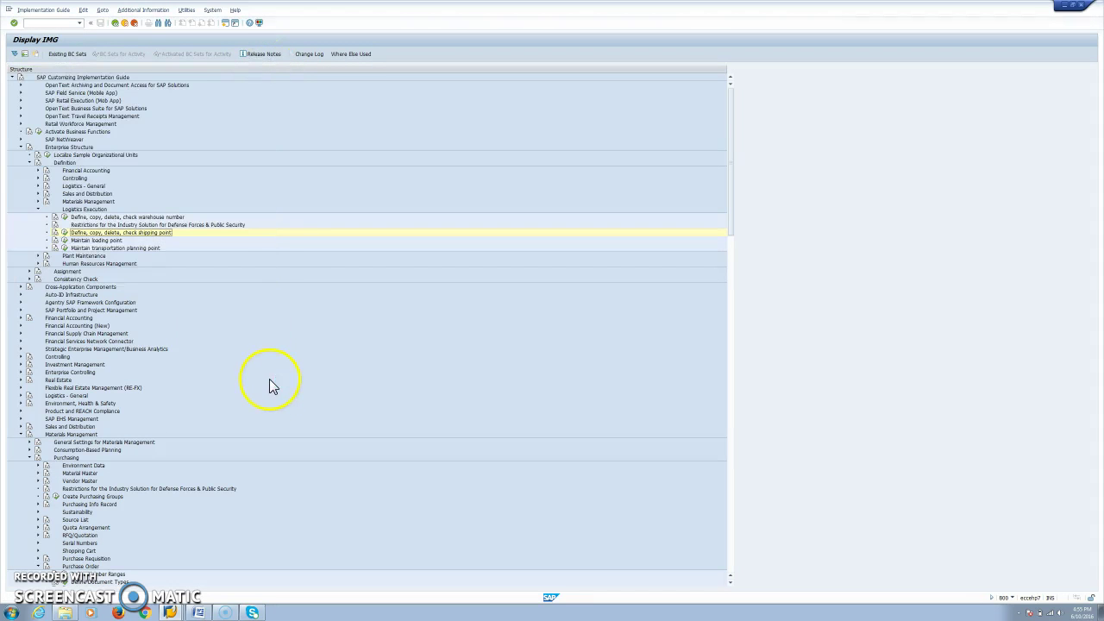
scroll(269, 386, "down", 2)
scroll(269, 380, "down", 9)
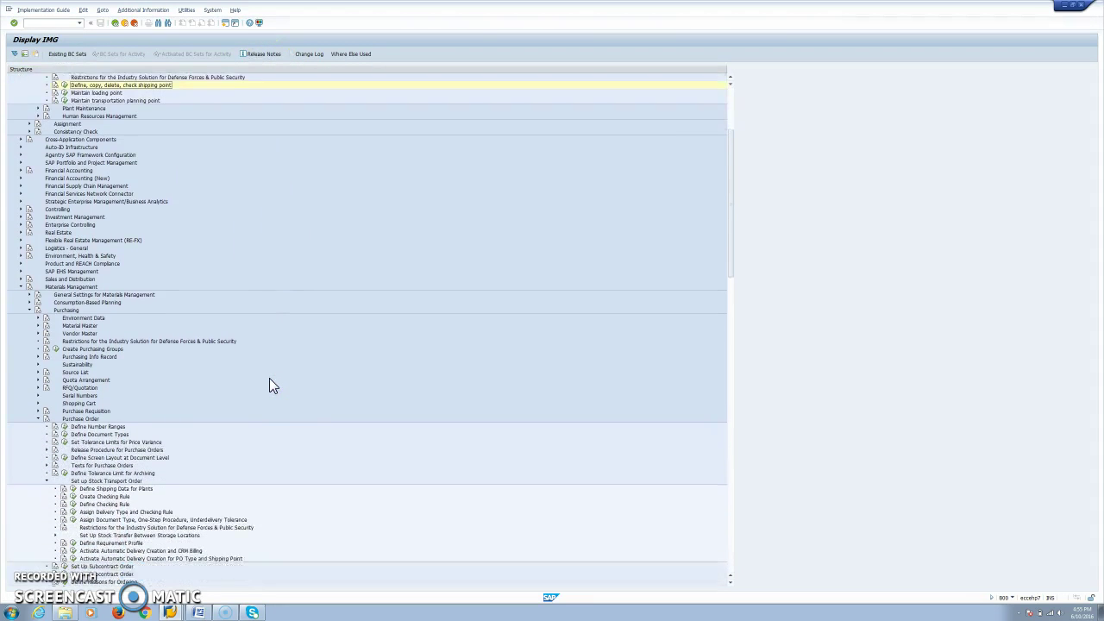
scroll(269, 385, "down", 9)
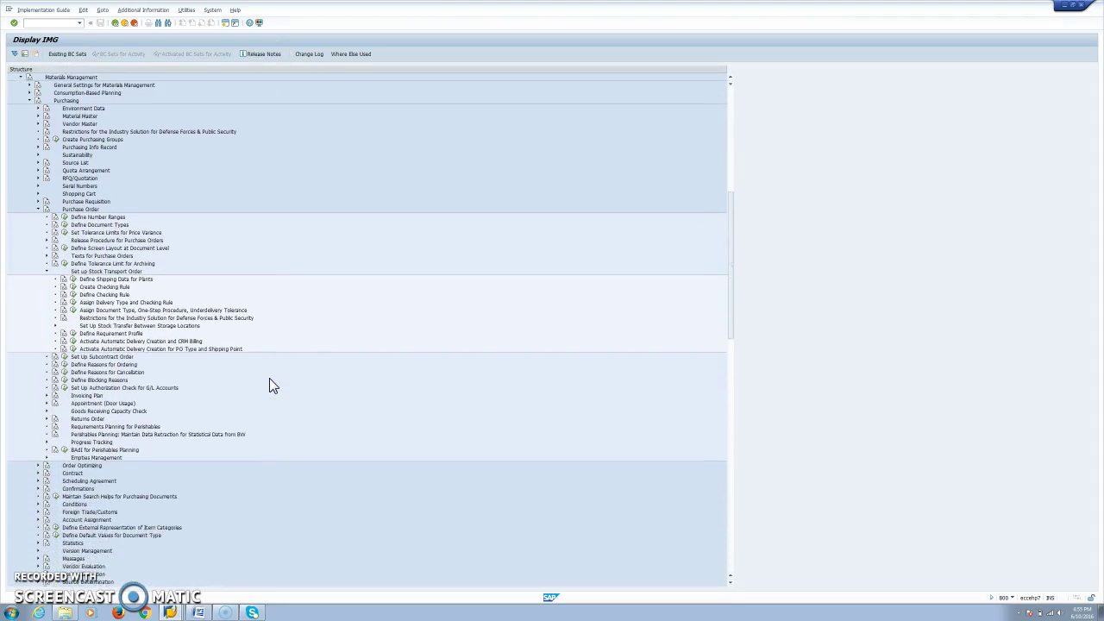
scroll(269, 386, "down", 9)
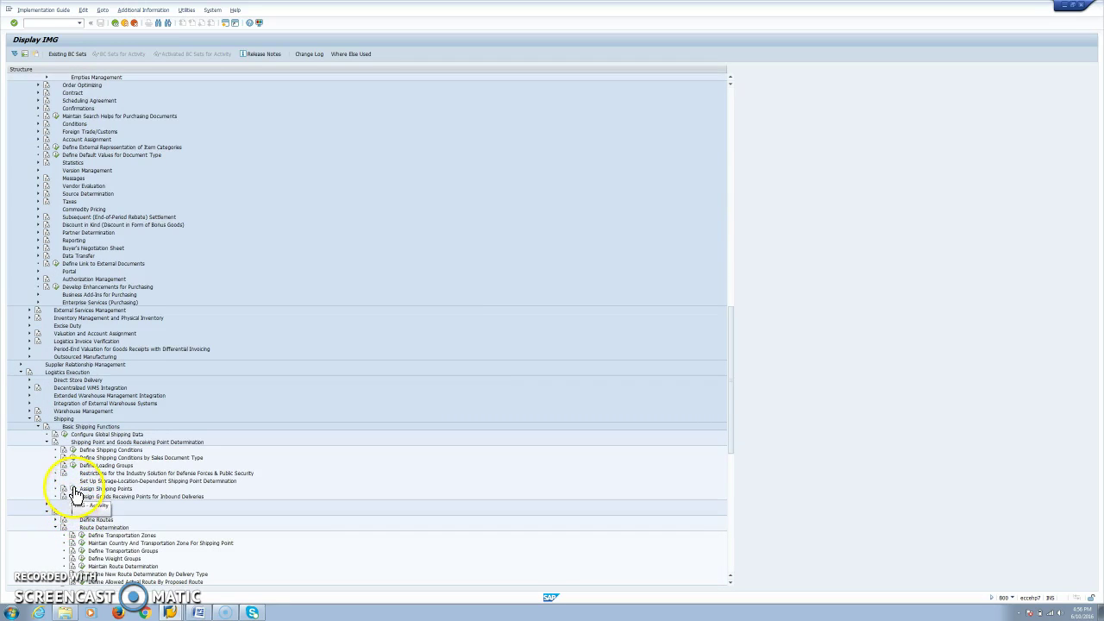
left_click(75, 491)
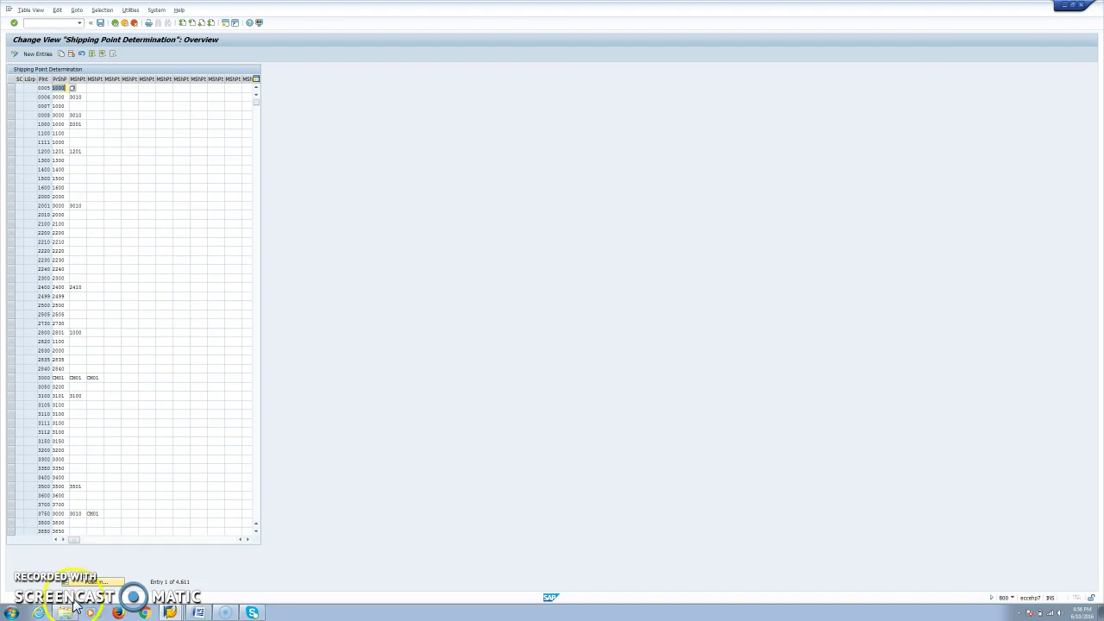
left_click(97, 582)
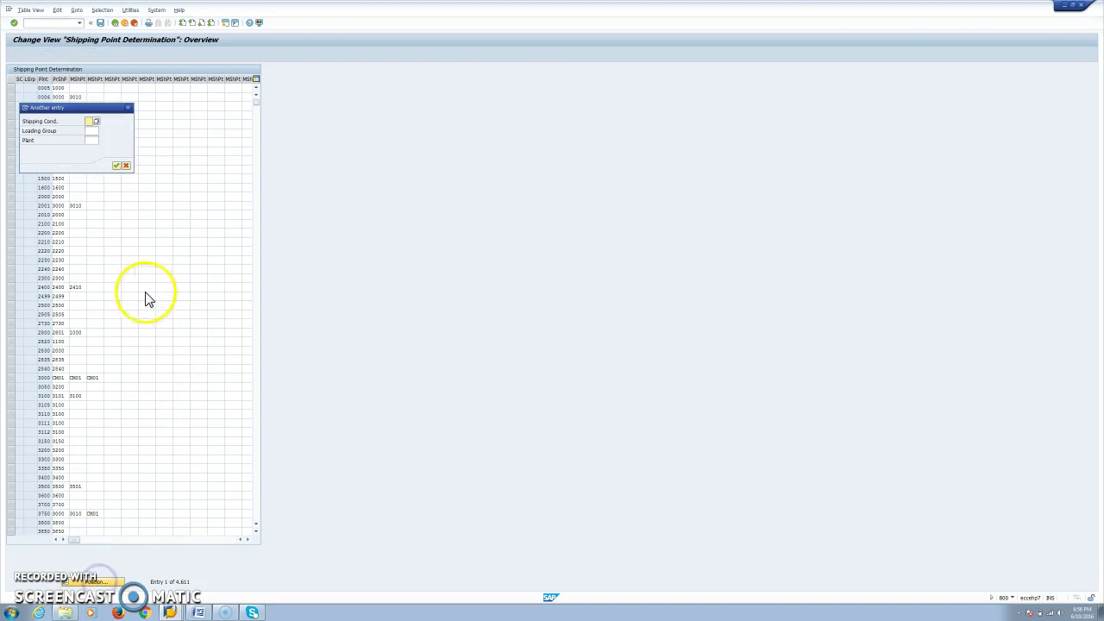
type("02")
key("Tab")
type("00")
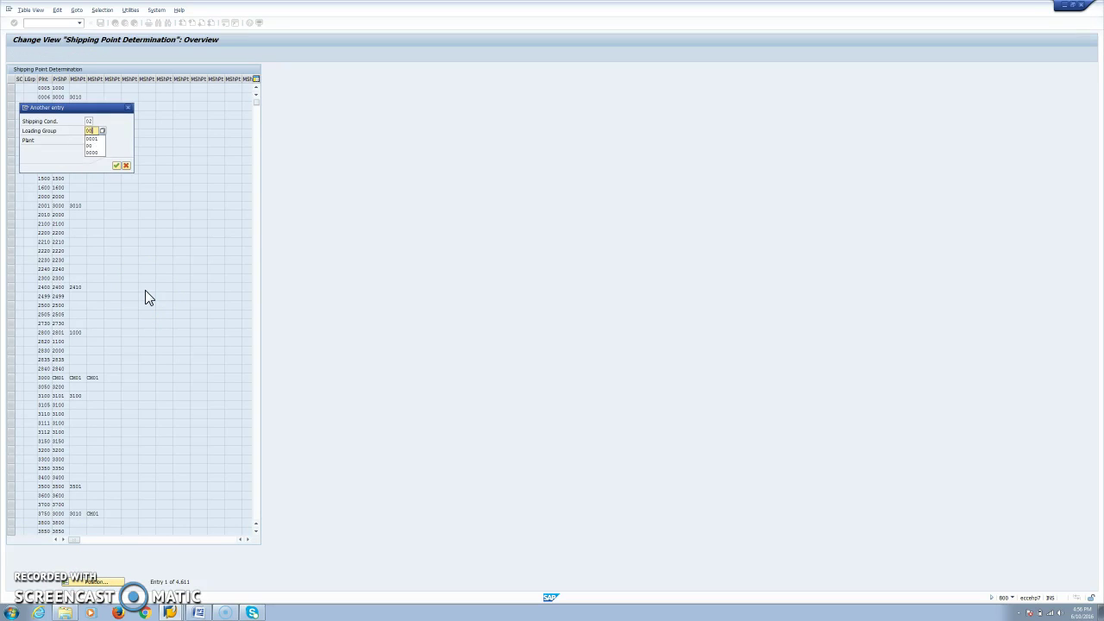
type("01")
key("Tab")
type("1100")
key("Return")
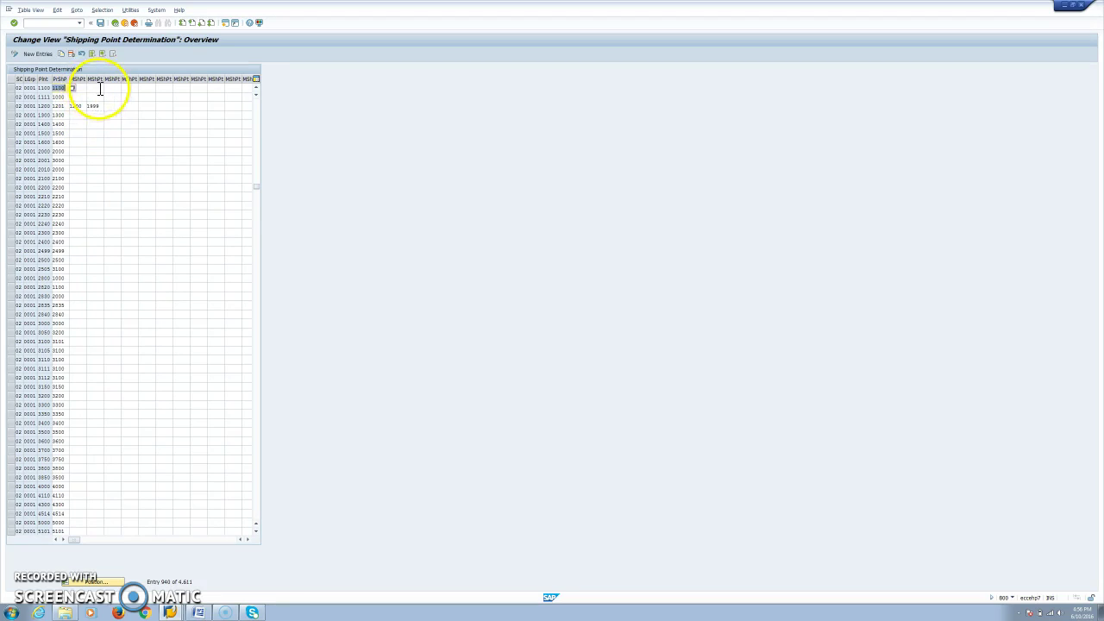
left_click(64, 88)
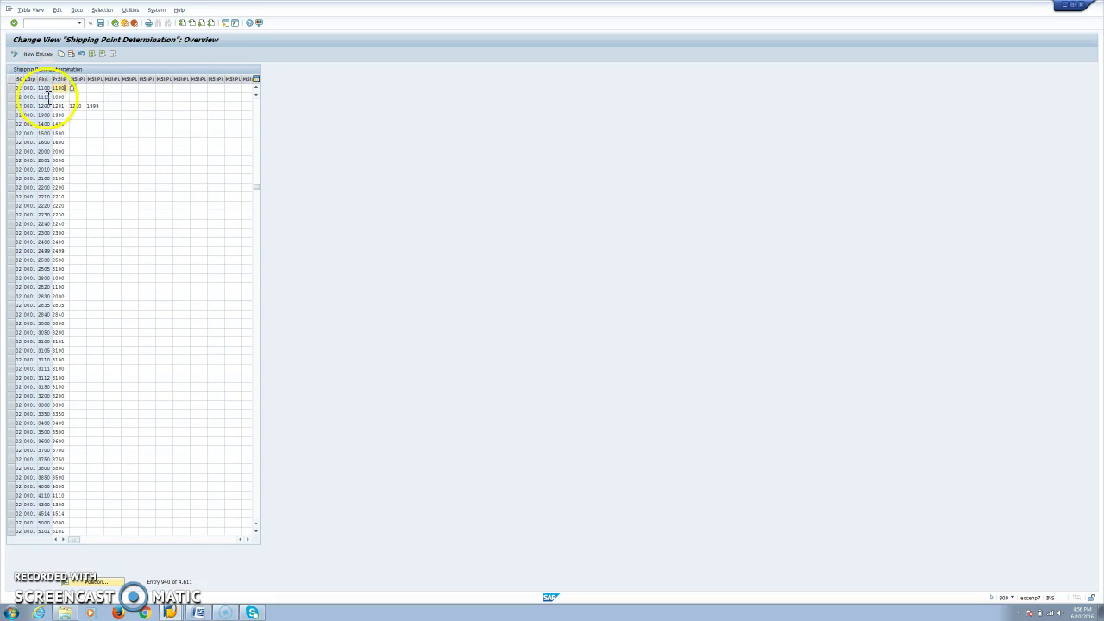
Step: Return to the stock transport order and show item 10's shipping data: shipping point 1100, route 100012
left_click(114, 24)
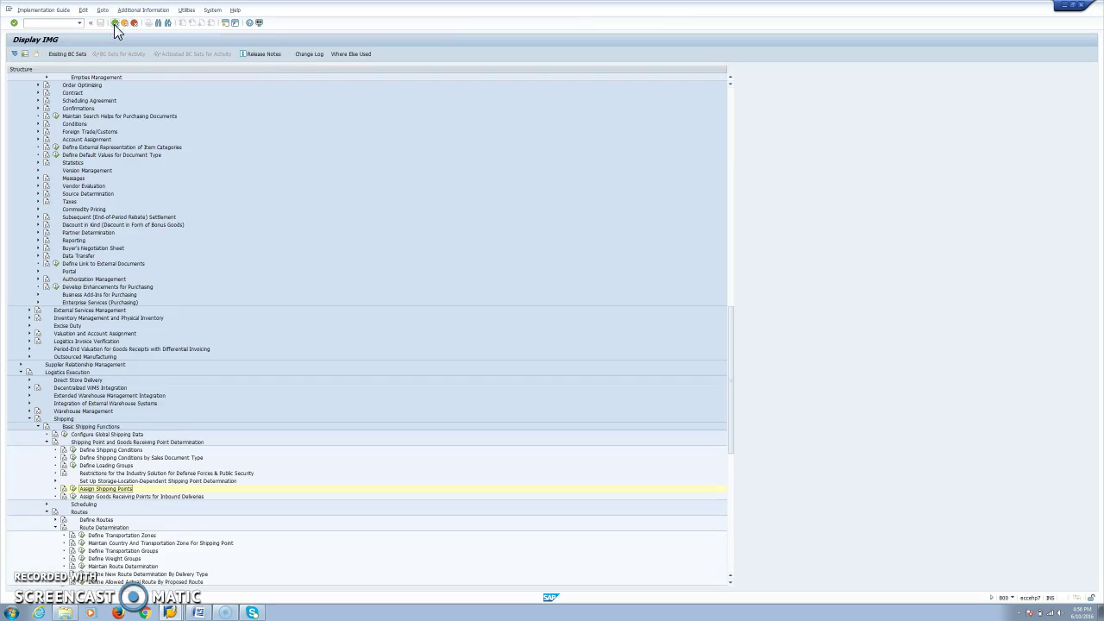
left_click(172, 612)
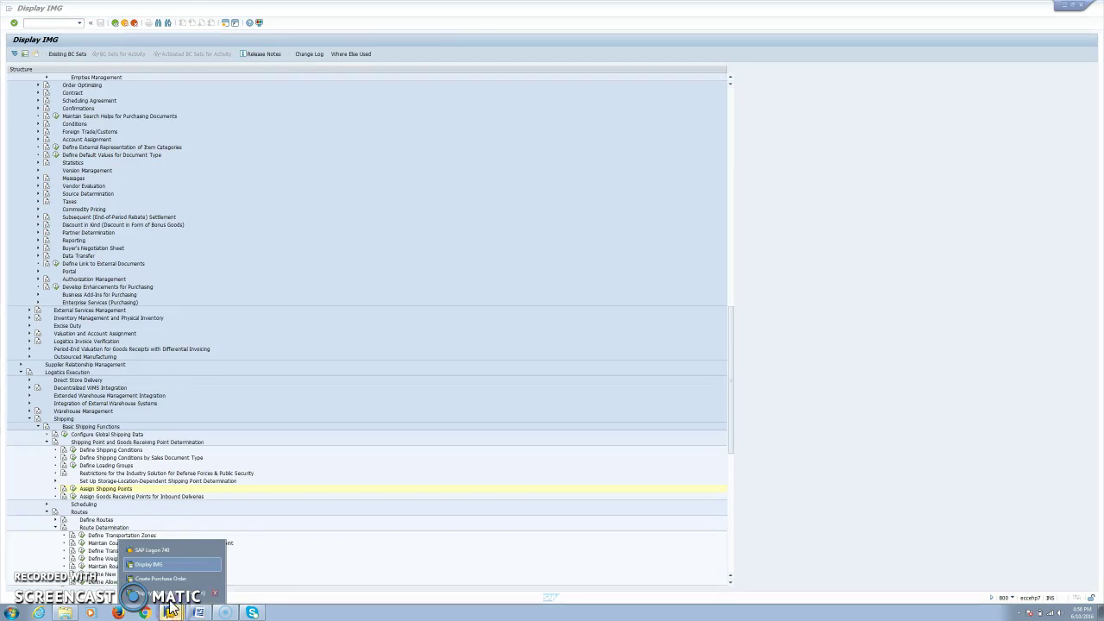
left_click(164, 578)
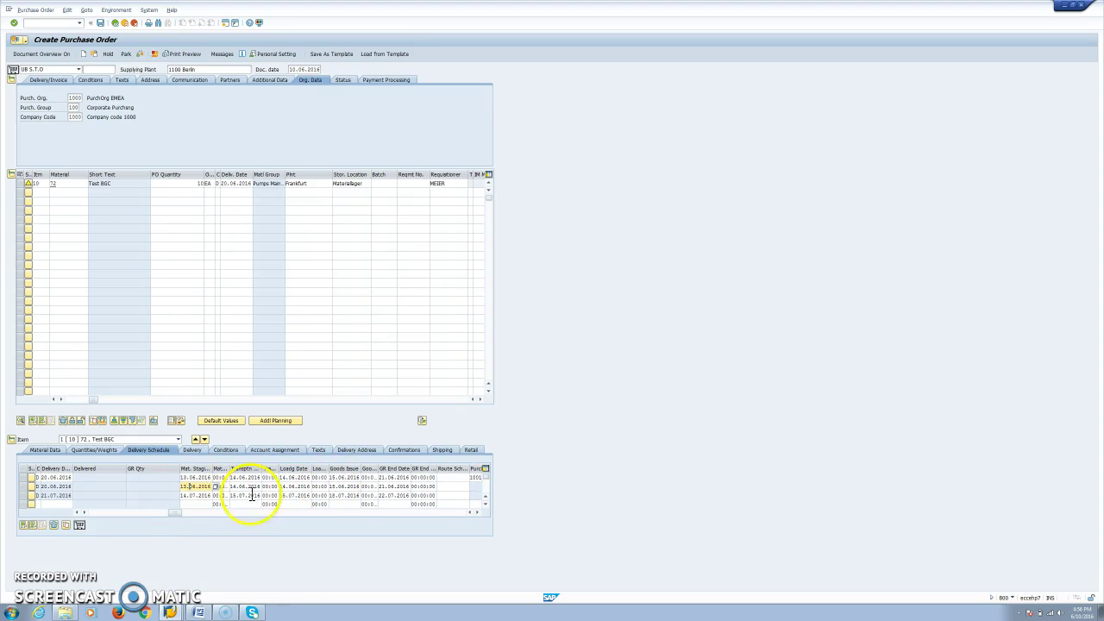
left_click(174, 515)
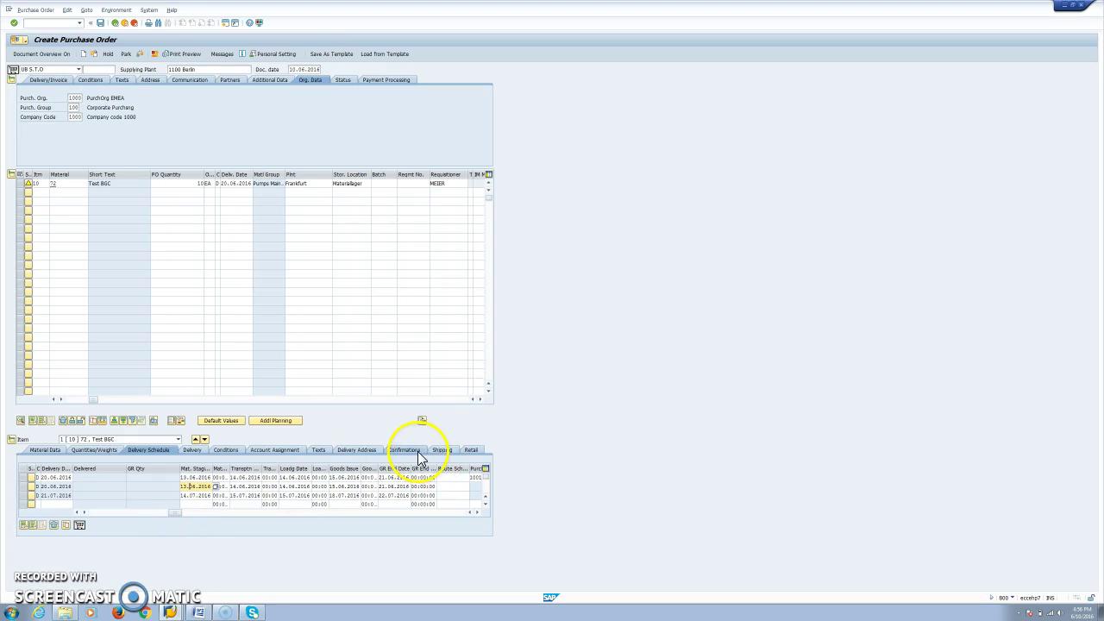
left_click(439, 450)
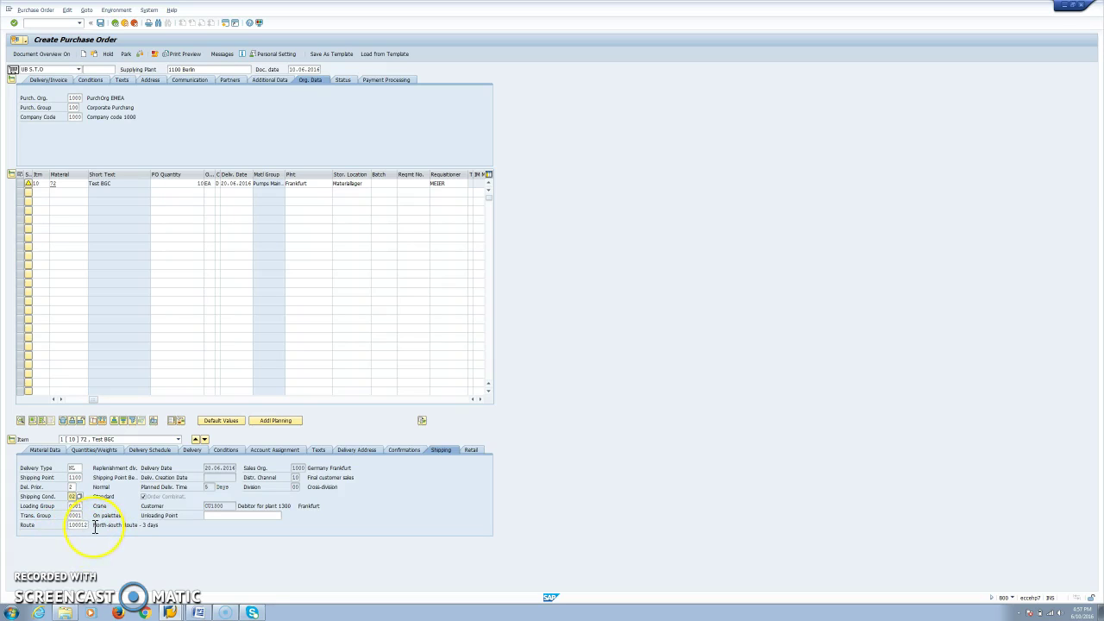
Step: Open route determination in the customizing guide and search by departure shipping point and receiving customer
left_click(170, 612)
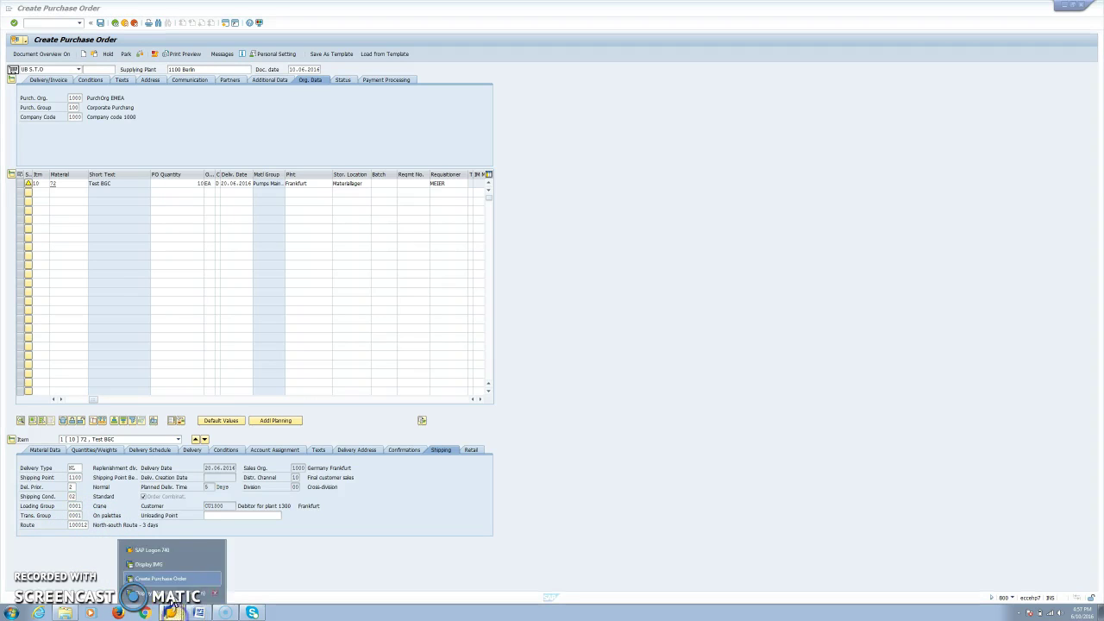
left_click(166, 566)
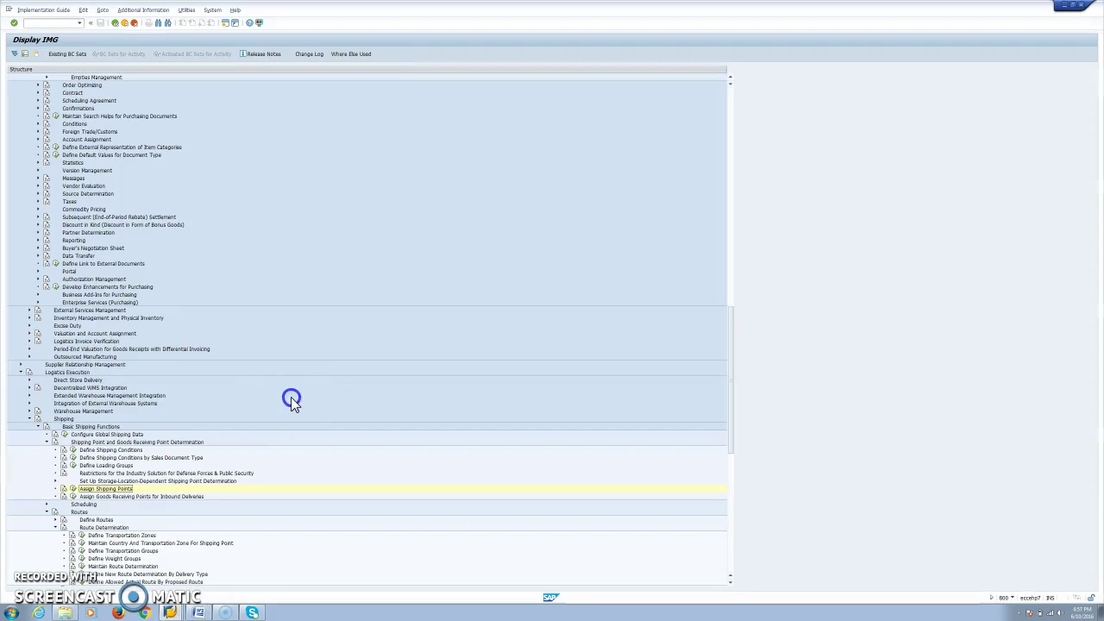
scroll(291, 401, "down", 6)
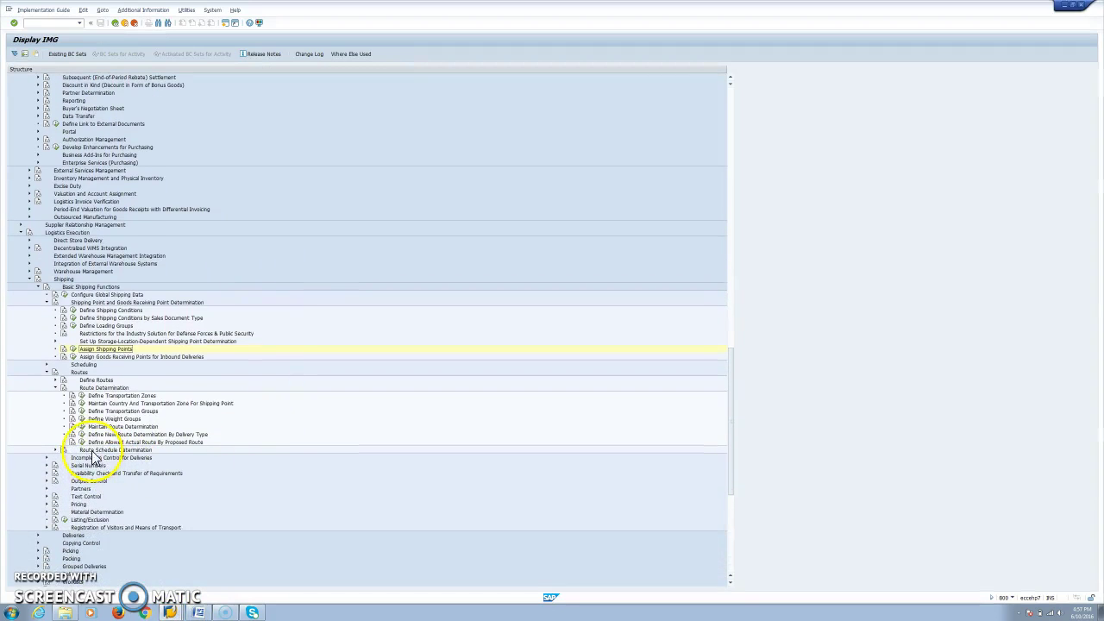
left_click(81, 426)
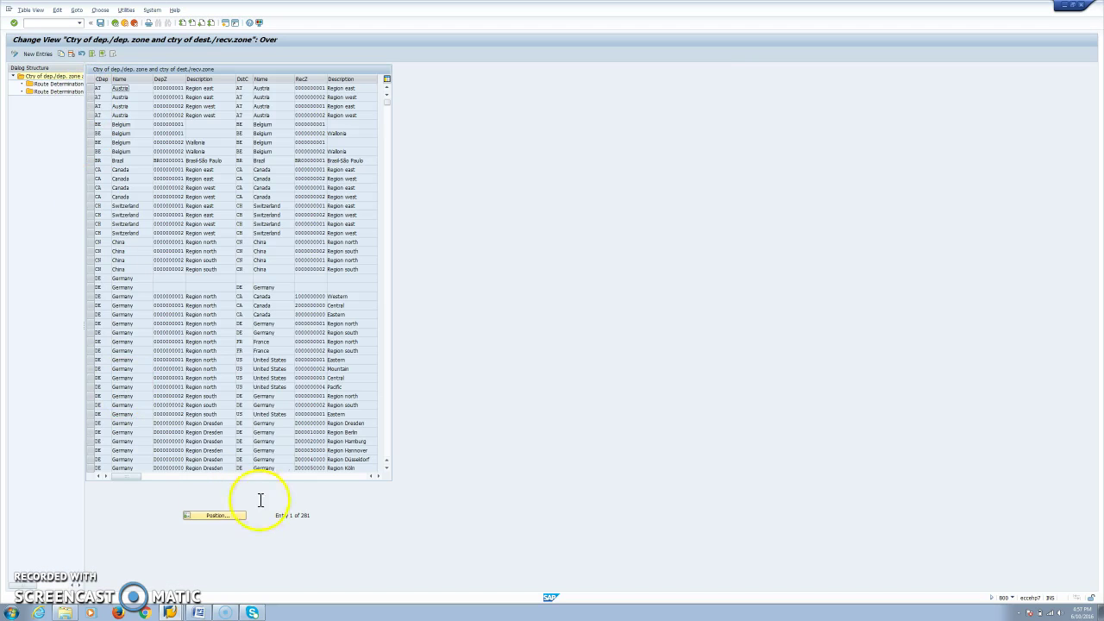
left_click(222, 514)
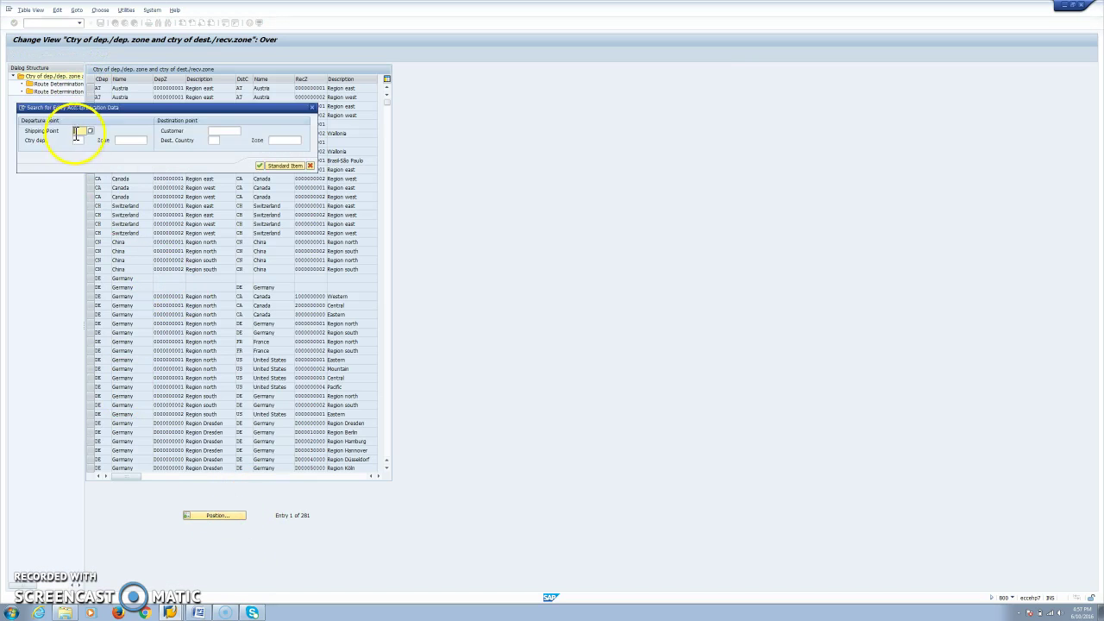
left_click(77, 132)
left_click(222, 131)
left_click(228, 140)
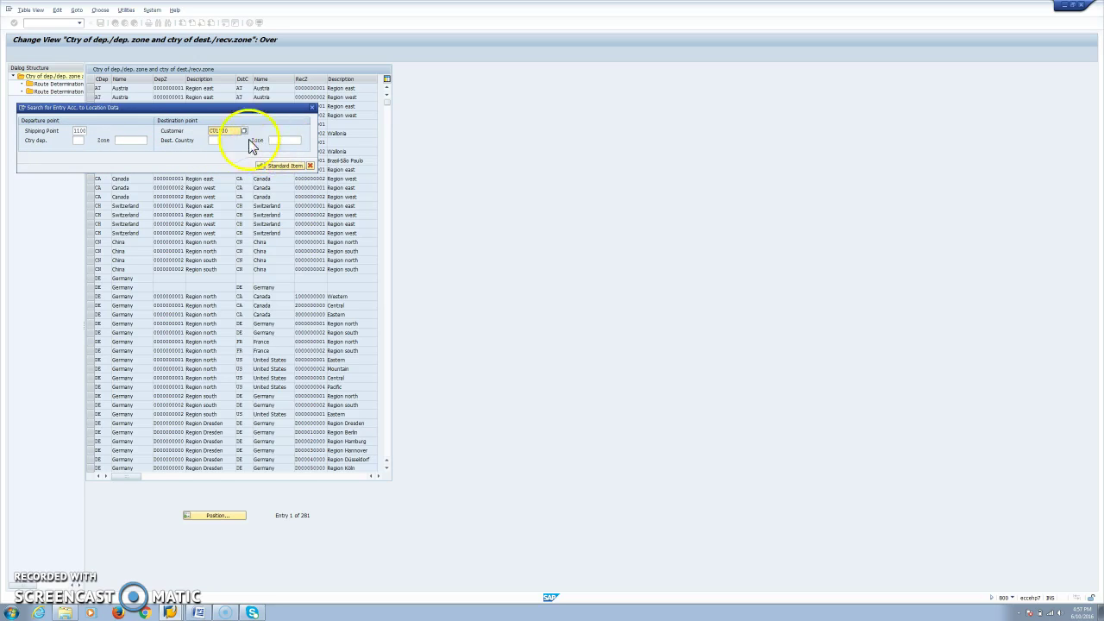
left_click(259, 165)
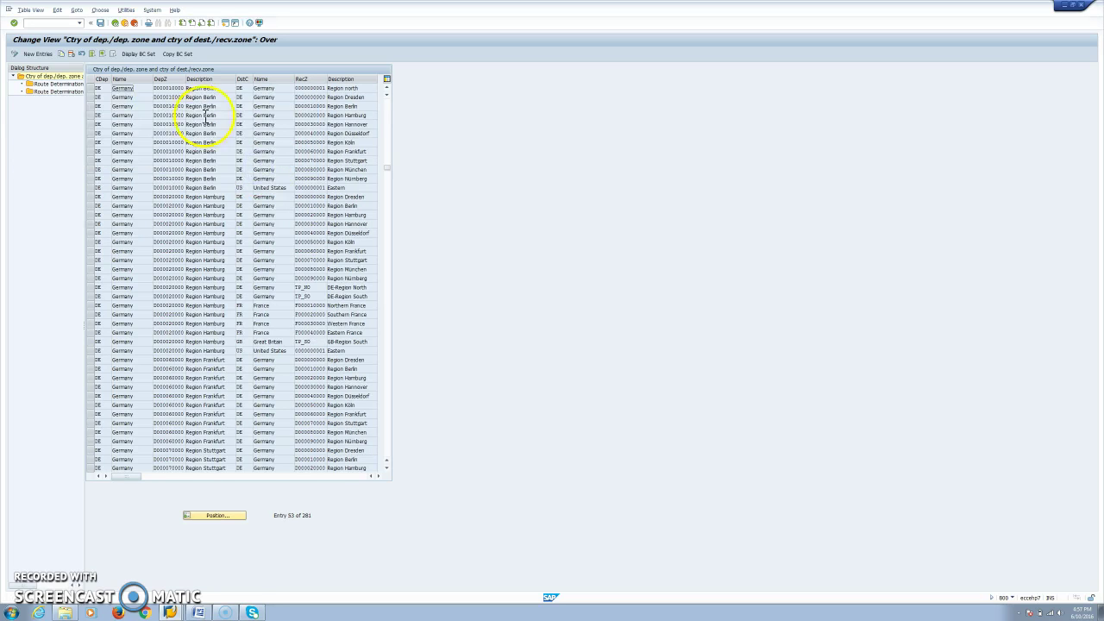
Step: Inspect the Berlin to Region north entry: condition 02 proposes route 100012
left_click(91, 88)
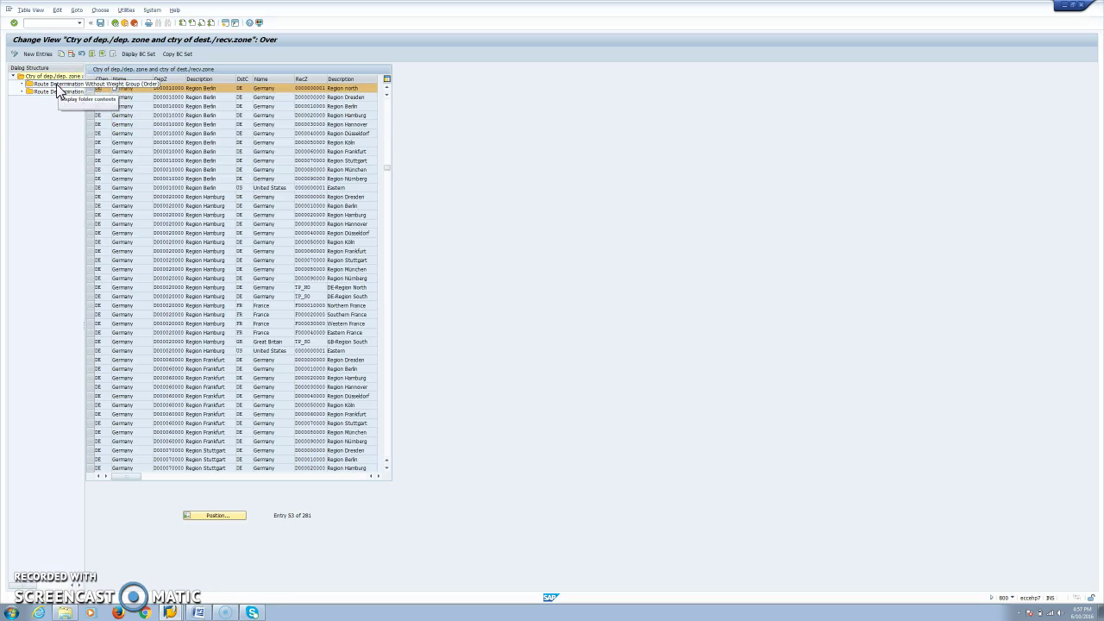
double_click(56, 84)
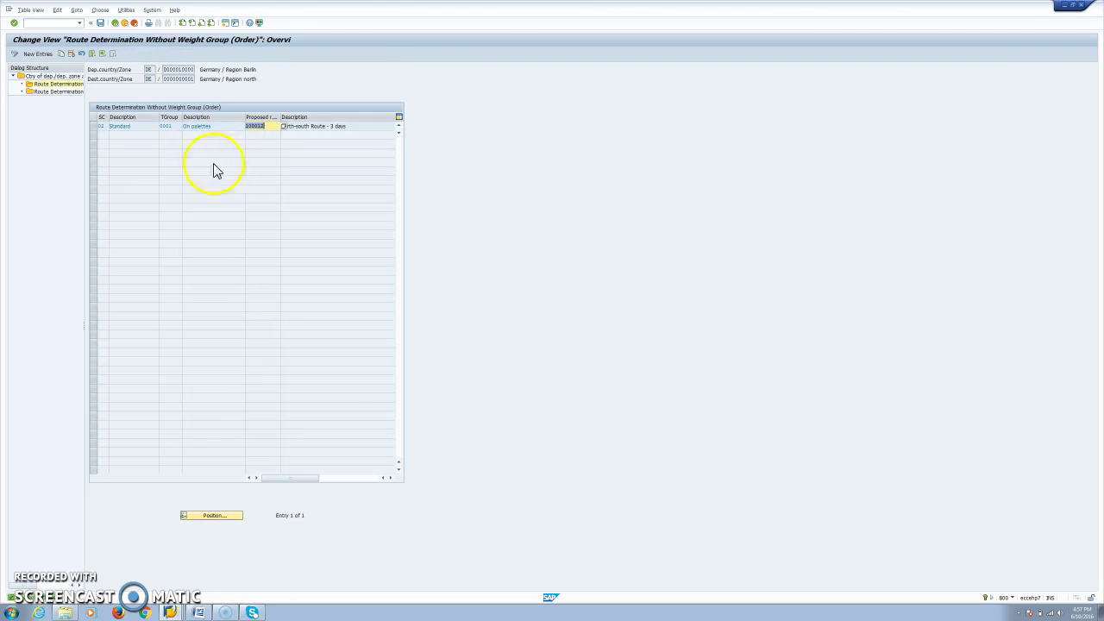
left_click(103, 126)
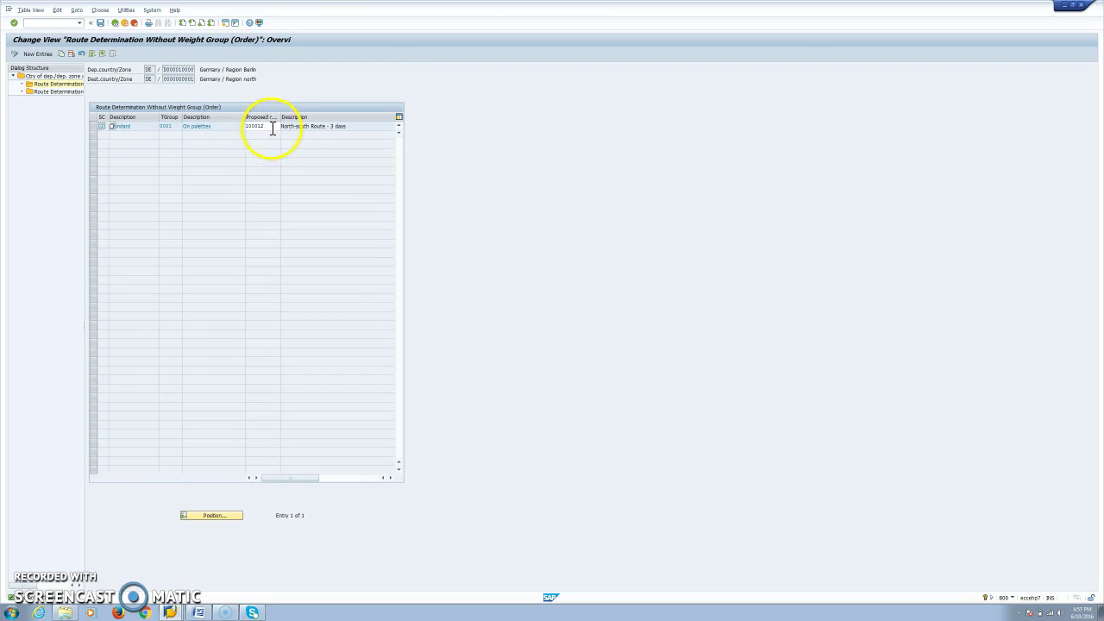
left_click(378, 127)
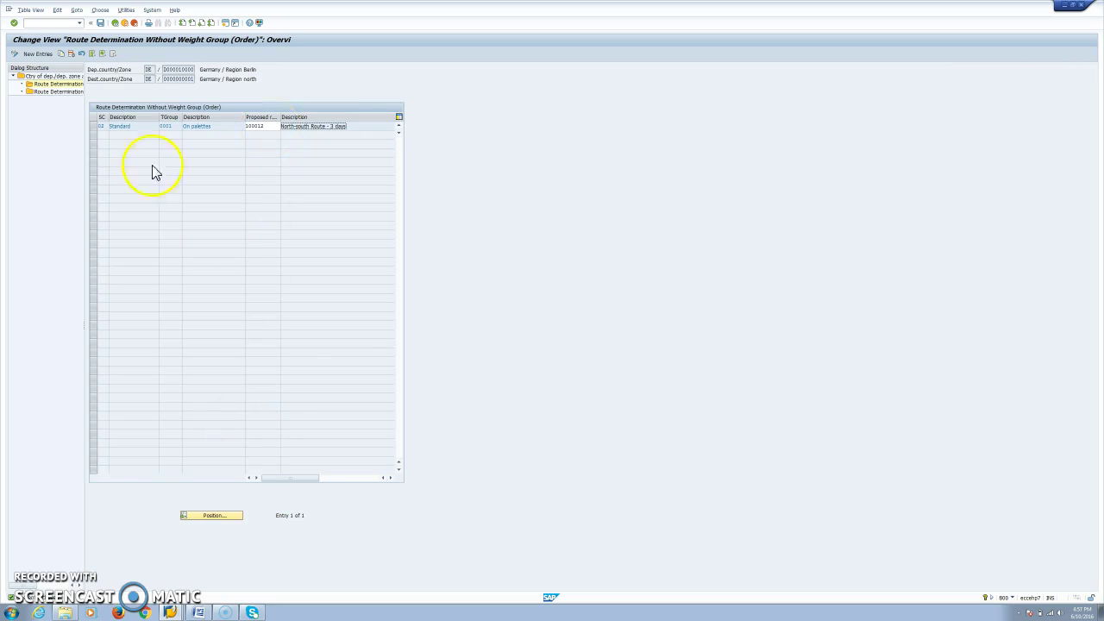
left_click(116, 24)
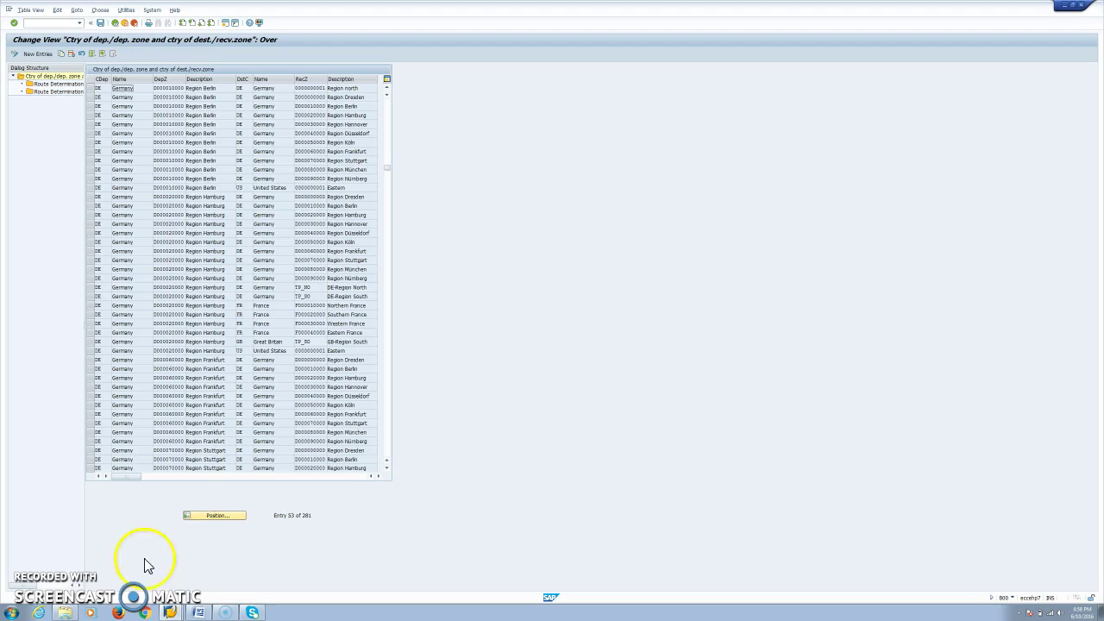
Step: Recheck the stock transport order item's route 100012 and its delivery schedule lines
mouse_move(169, 613)
left_click(112, 578)
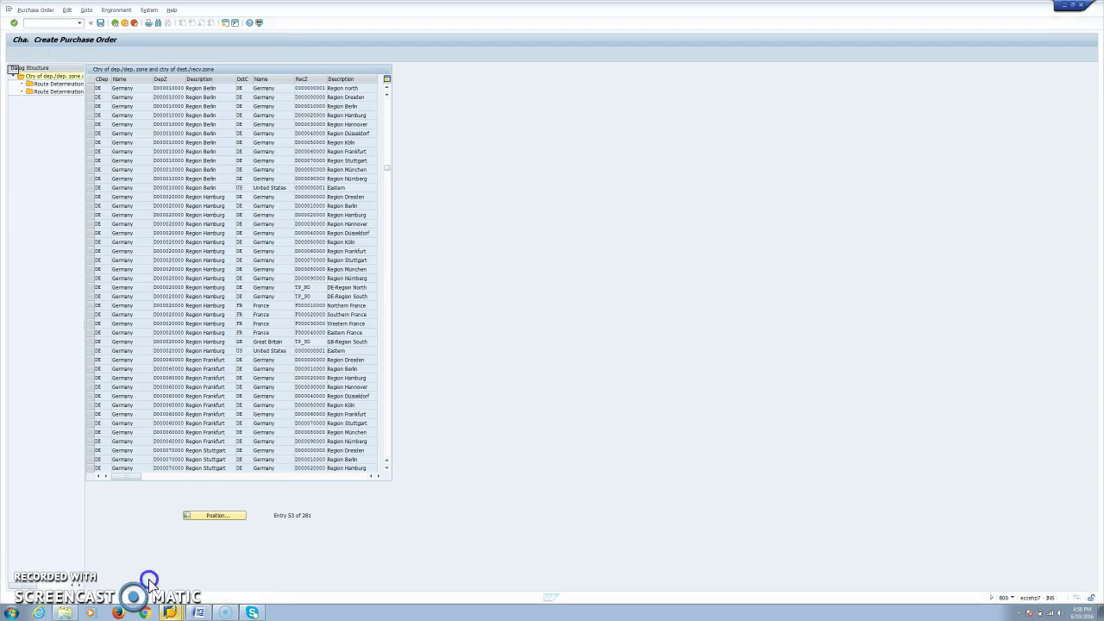
left_click(78, 524)
left_click(154, 451)
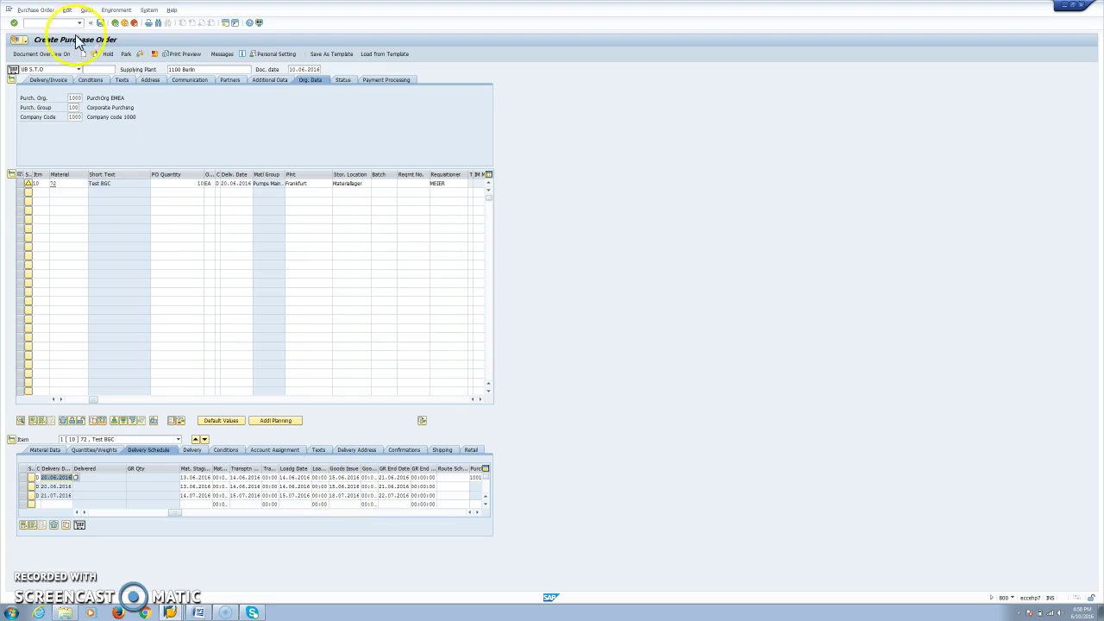
Step: Save the stock transport order and dismiss the Other Purchase Order prompt
left_click(101, 24)
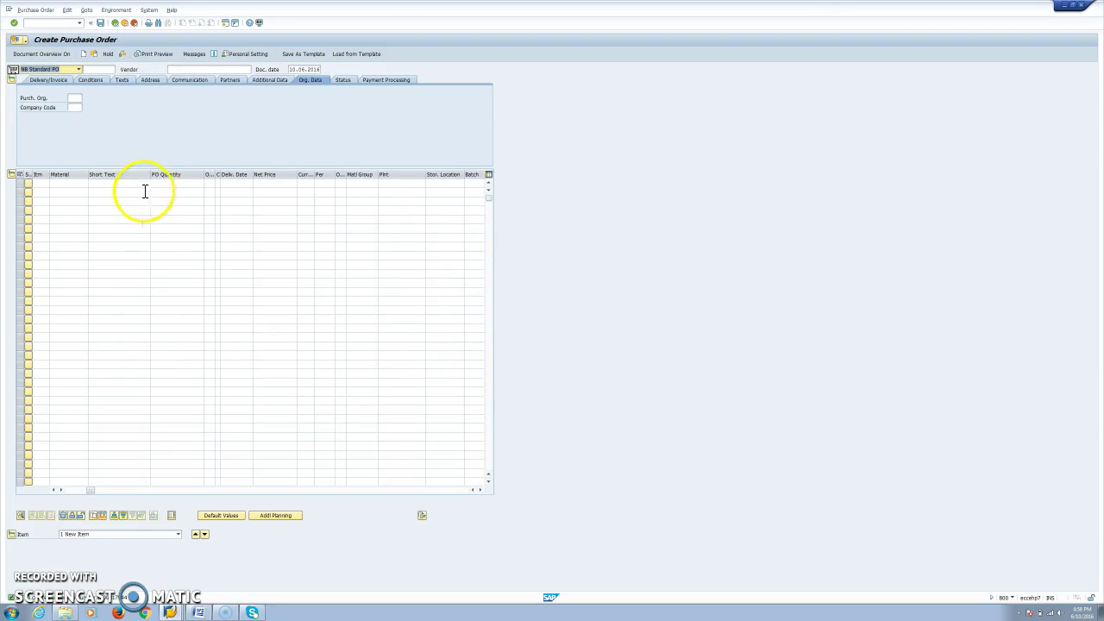
left_click(94, 54)
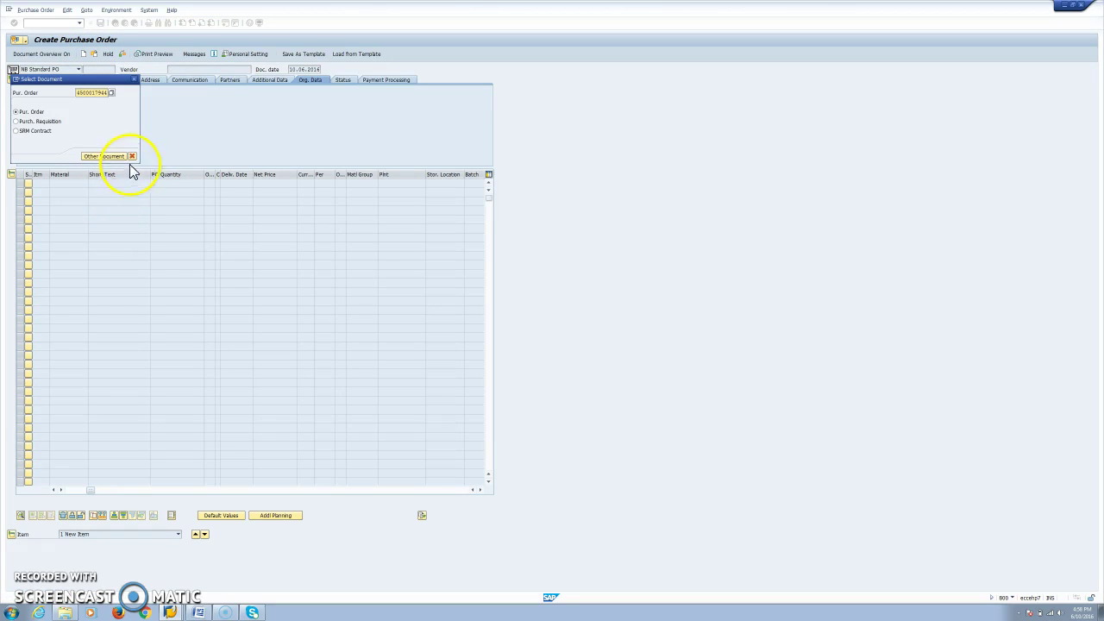
left_click(132, 156)
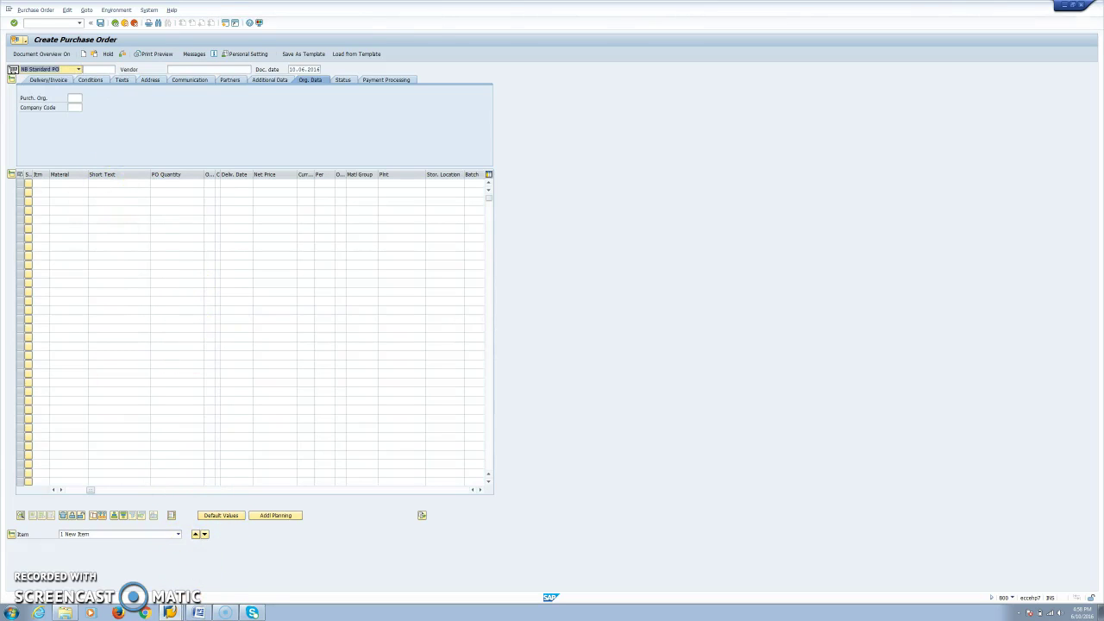
Step: Start VL10B and clear the delivery creation date range
left_click(54, 25)
type("/nvl10b")
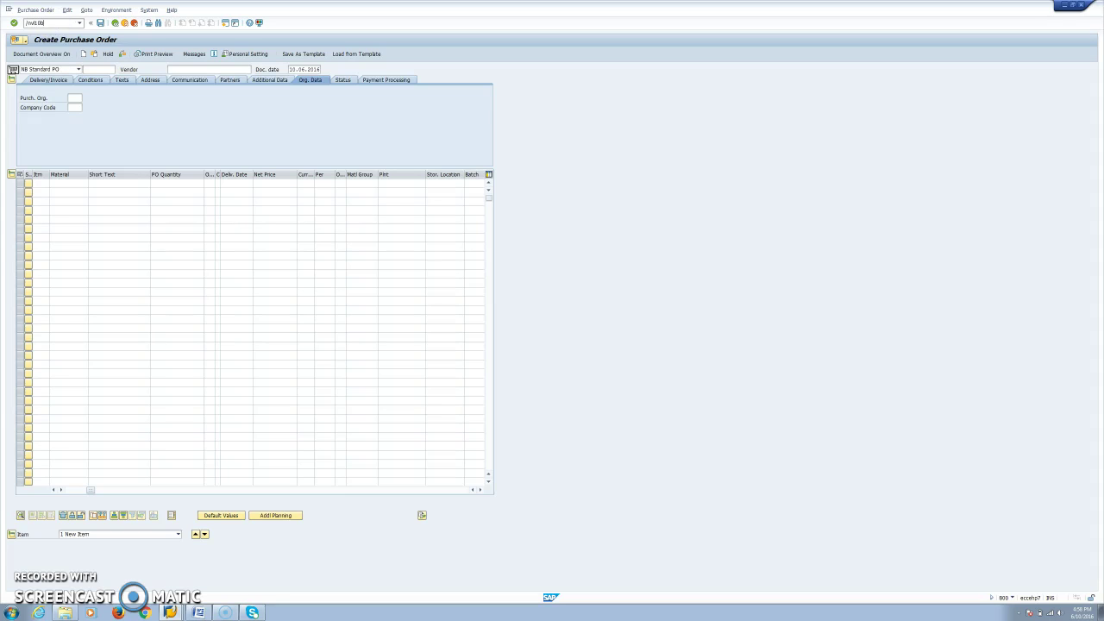
key("Return")
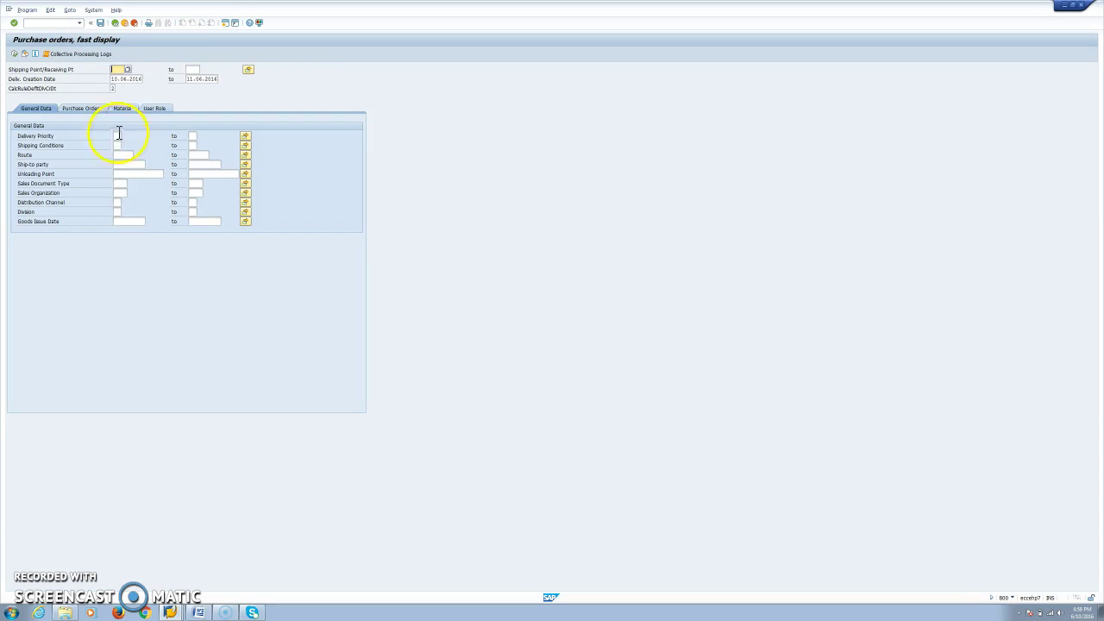
left_click(118, 80)
left_click_drag(109, 78, 197, 81)
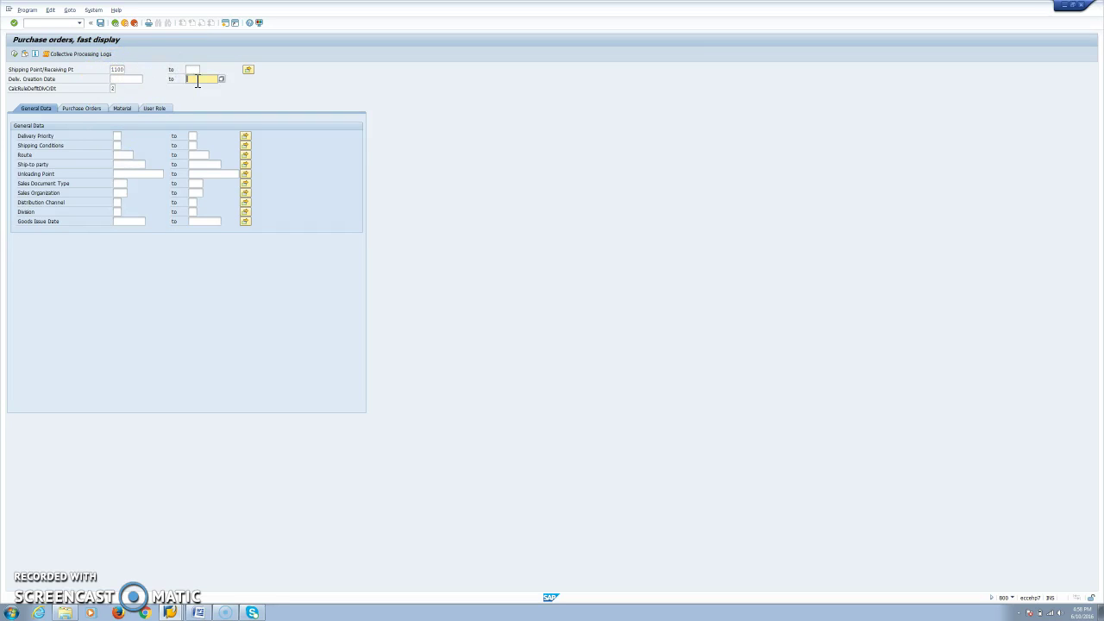
left_click(76, 108)
left_click(118, 135)
key("ctrl+v")
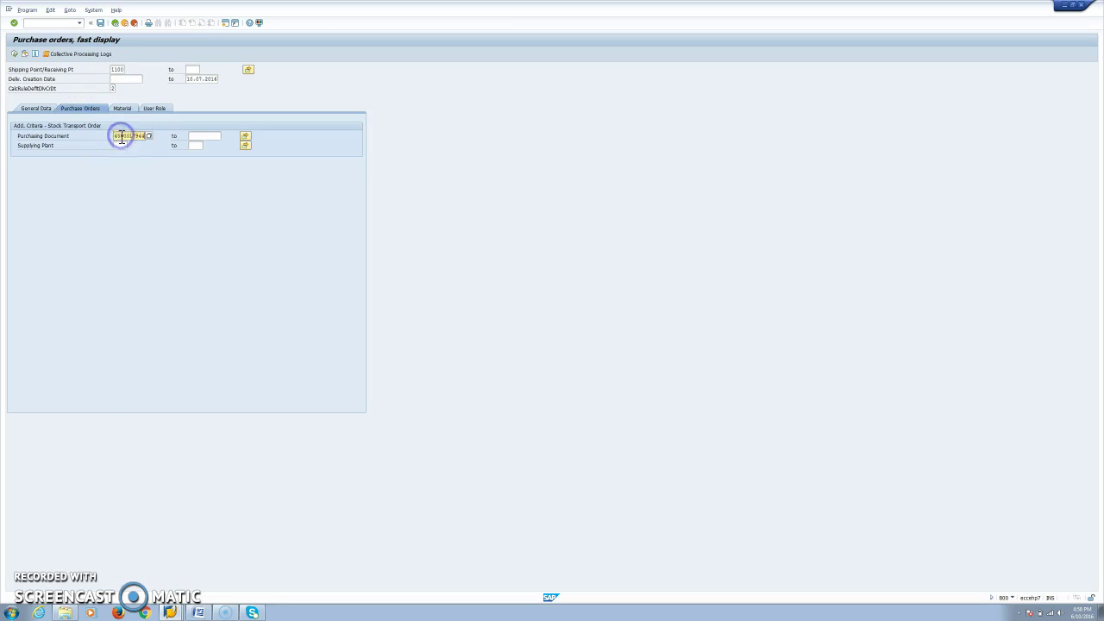
left_click(120, 145)
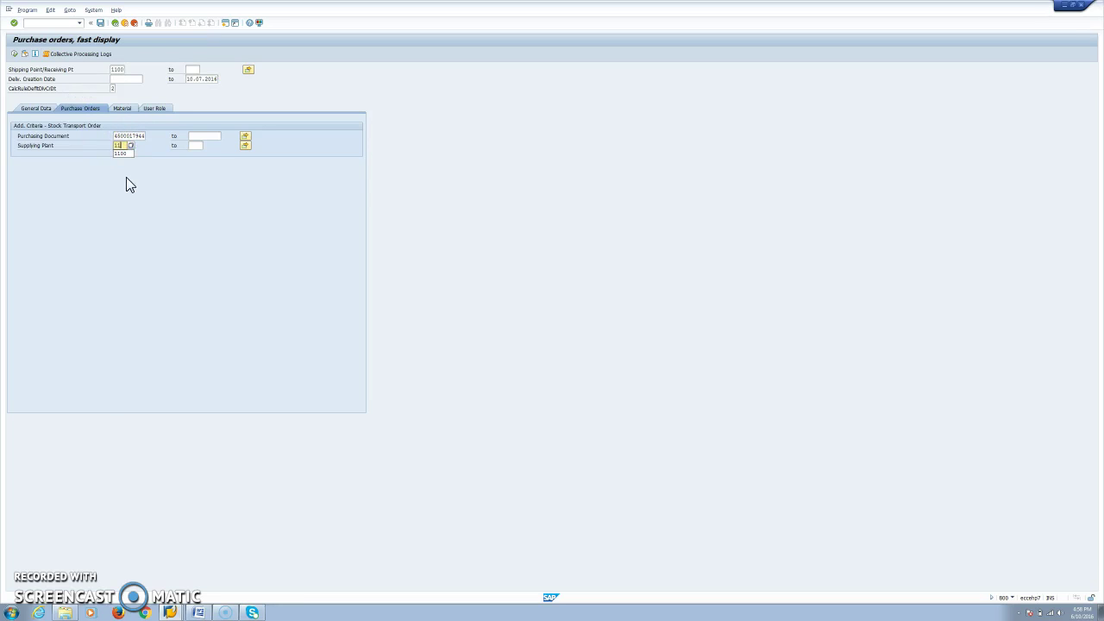
left_click(14, 54)
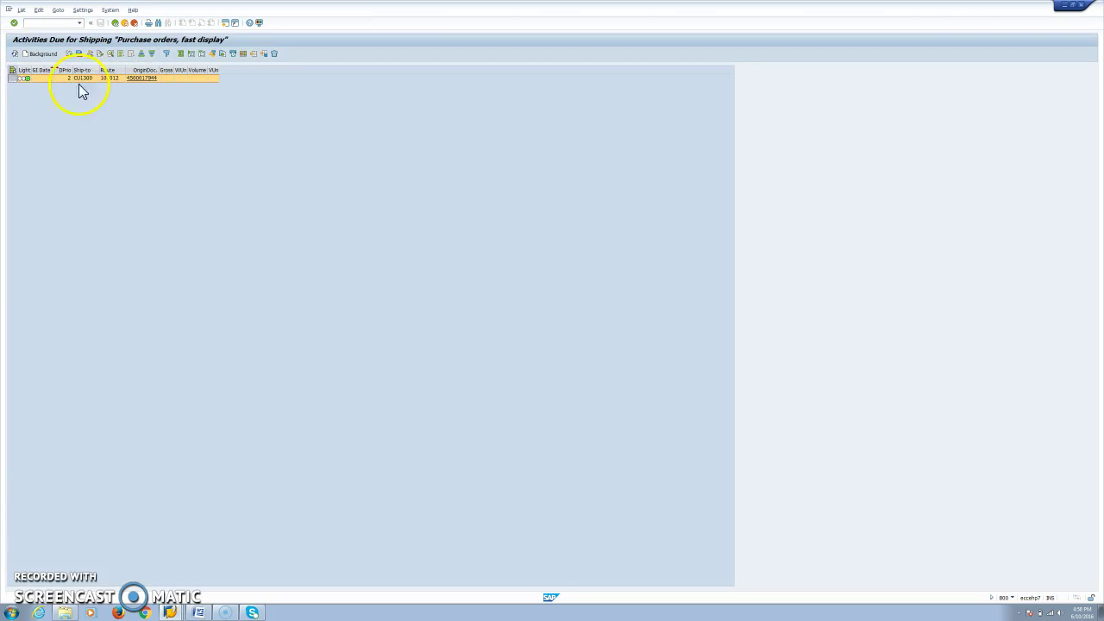
left_click(39, 54)
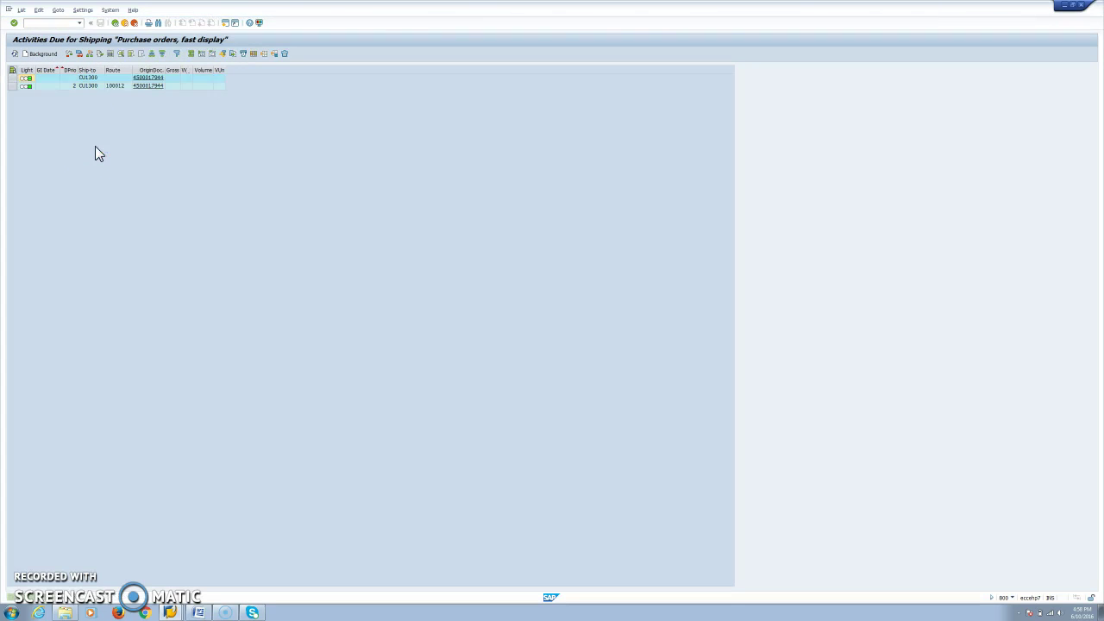
left_click(110, 54)
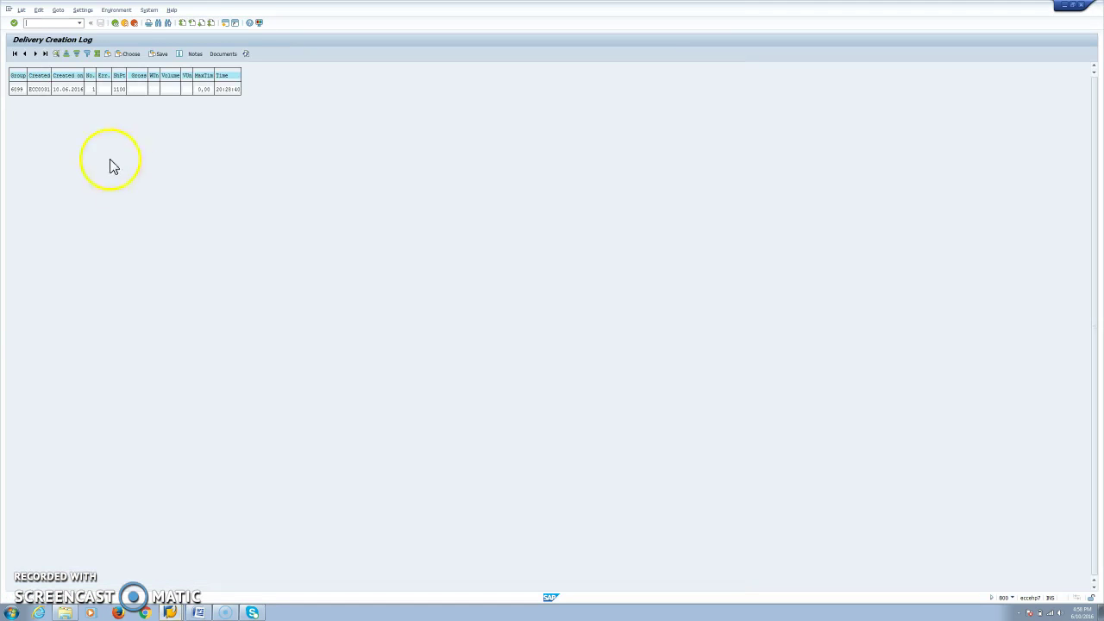
Step: Show the log's created documents and copy delivery number 80017899 for use in VL02N
left_click(67, 90)
left_click(218, 53)
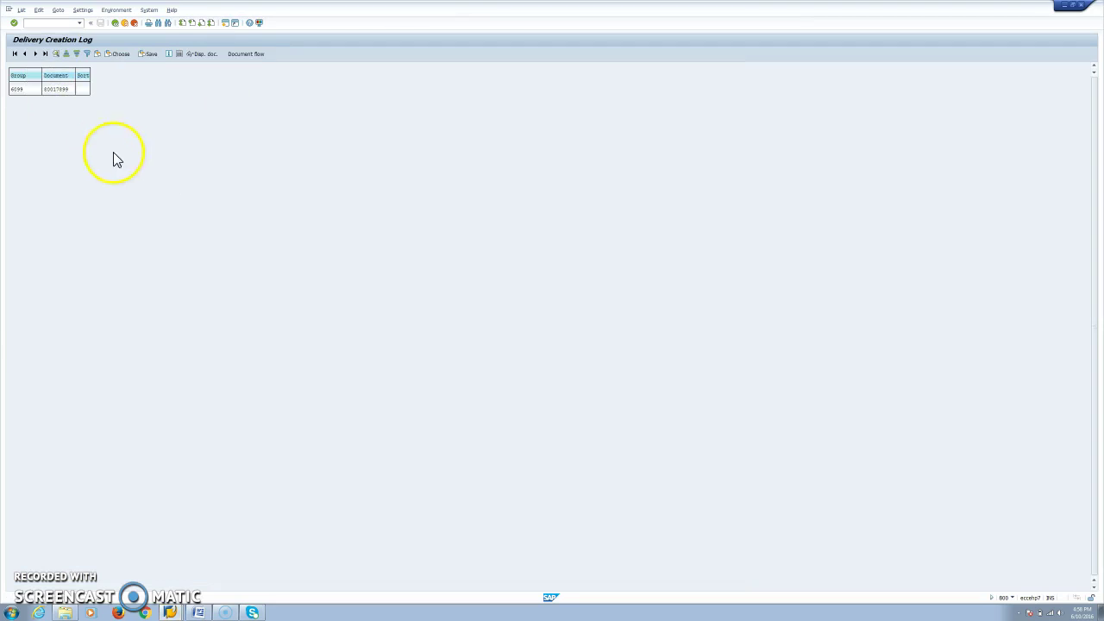
left_click(63, 91)
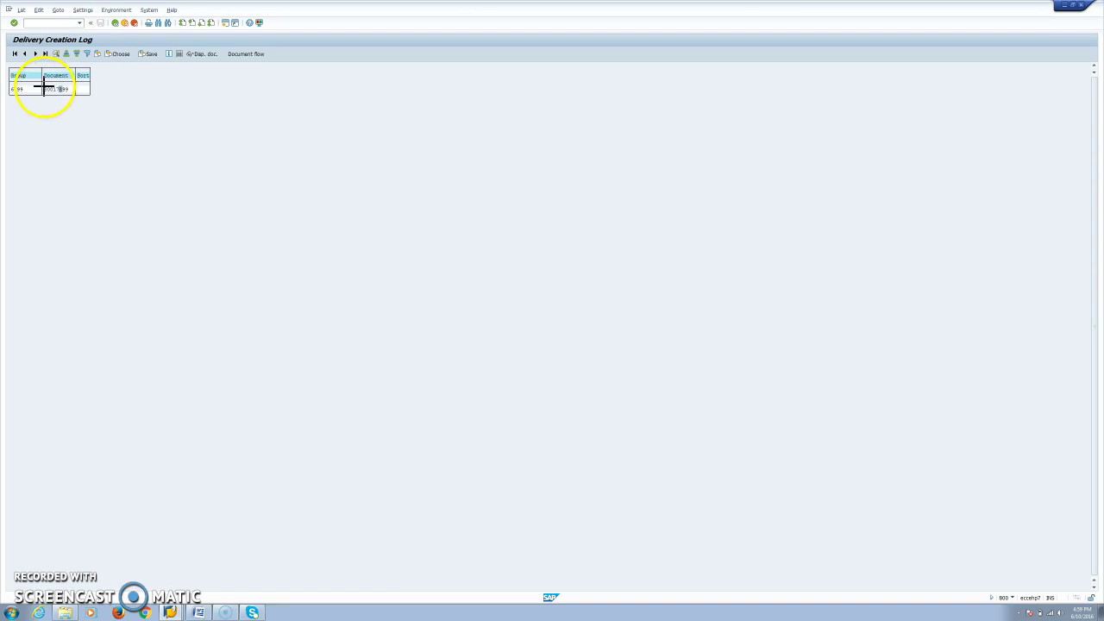
left_click_drag(44, 89, 80, 93)
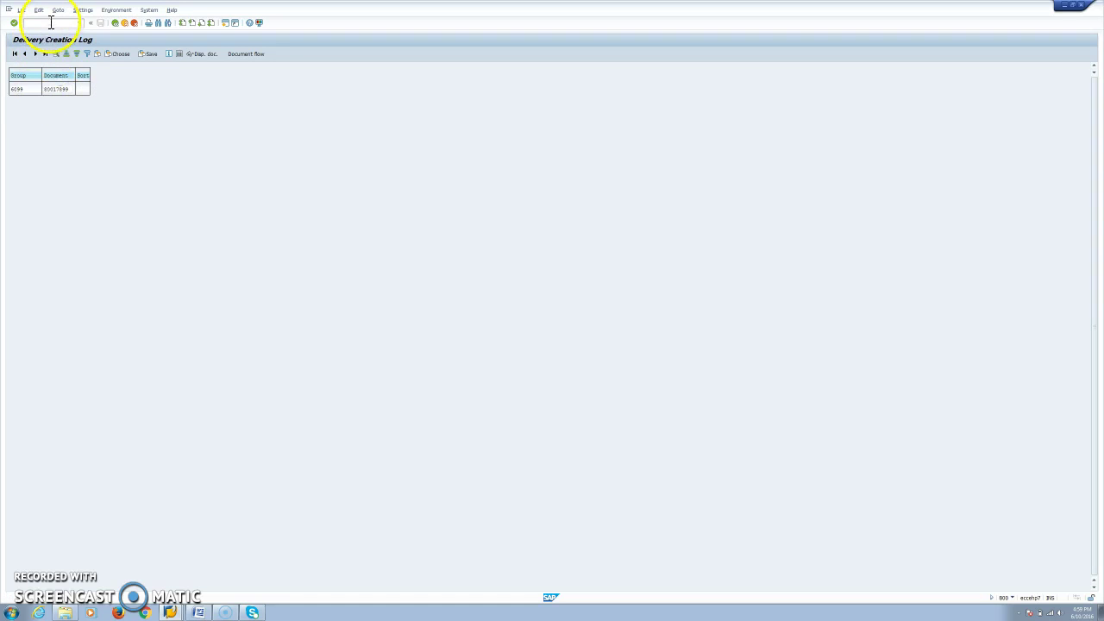
left_click(48, 22)
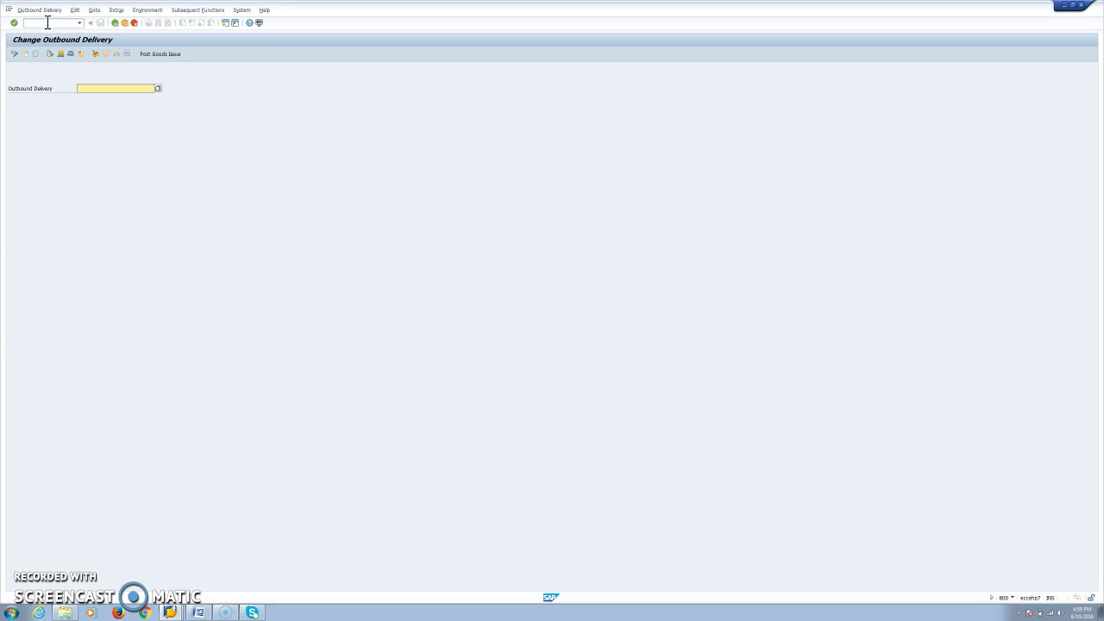
Step: Open delivery 80017899 and mark item 1 for batch splitting
key("Return")
left_click(96, 276)
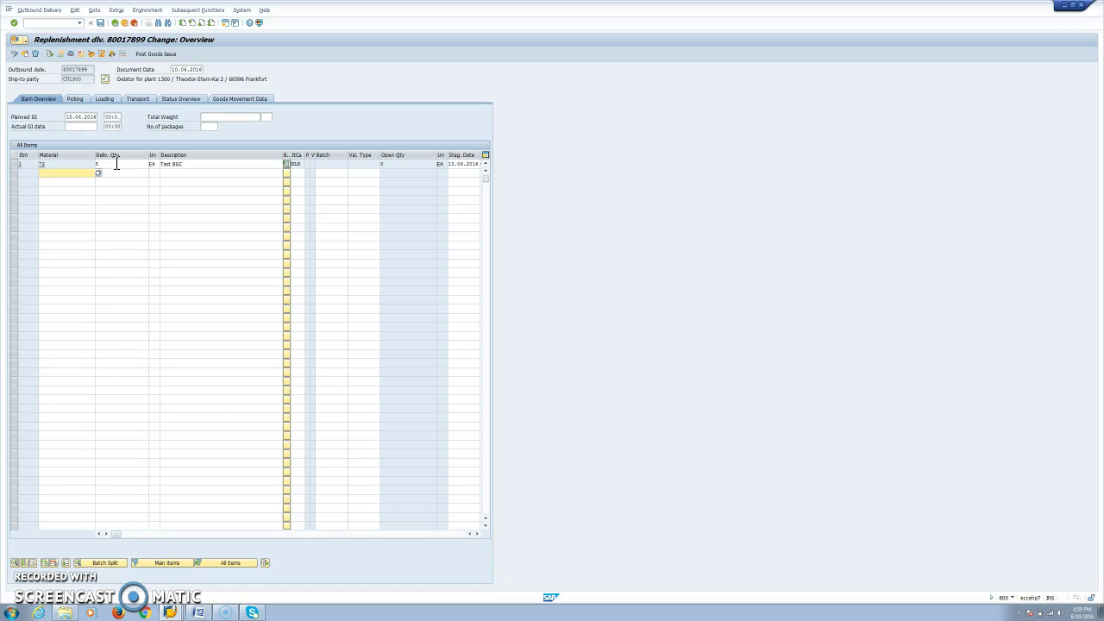
left_click(361, 163)
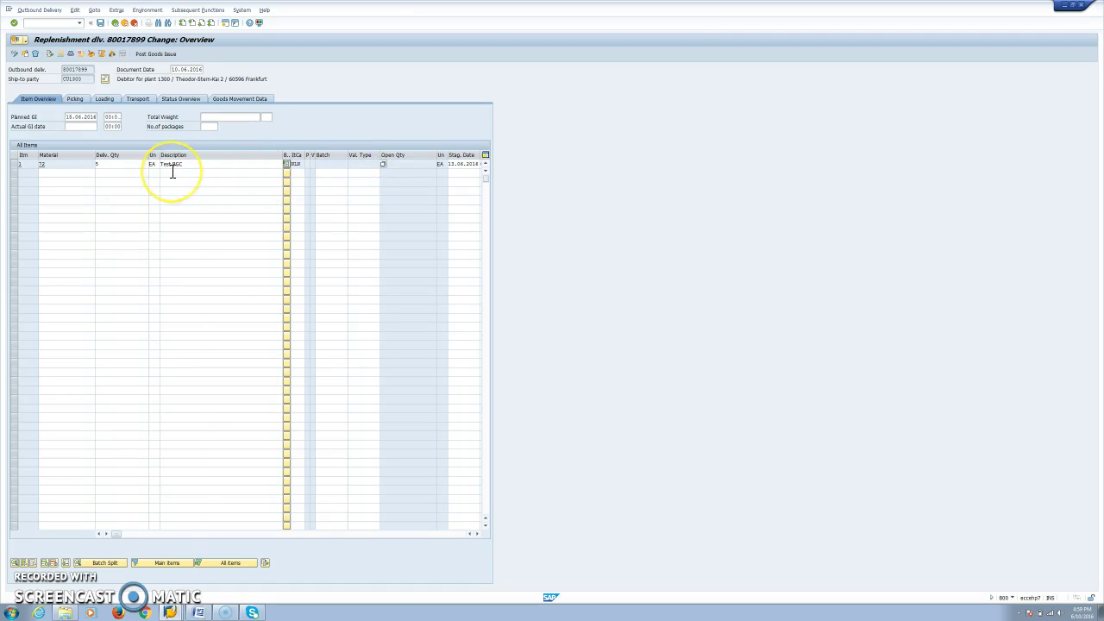
left_click(287, 165)
left_click(288, 165)
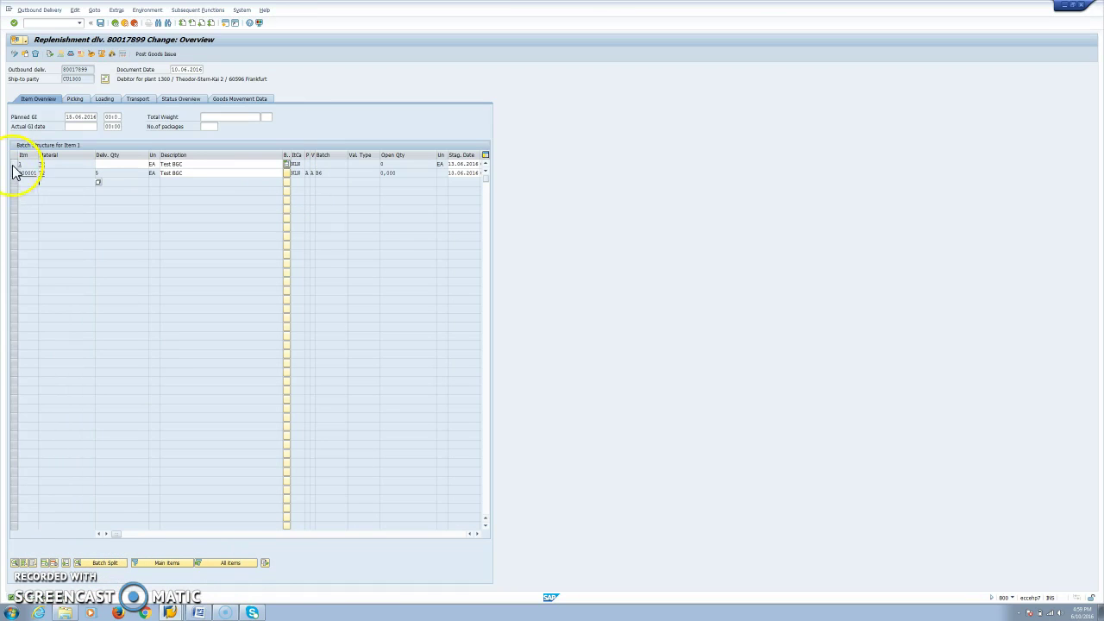
Step: Split item 1 into batch B4 for 5 EA, then request a transfer order for the delivery
left_click(14, 165)
left_click(96, 563)
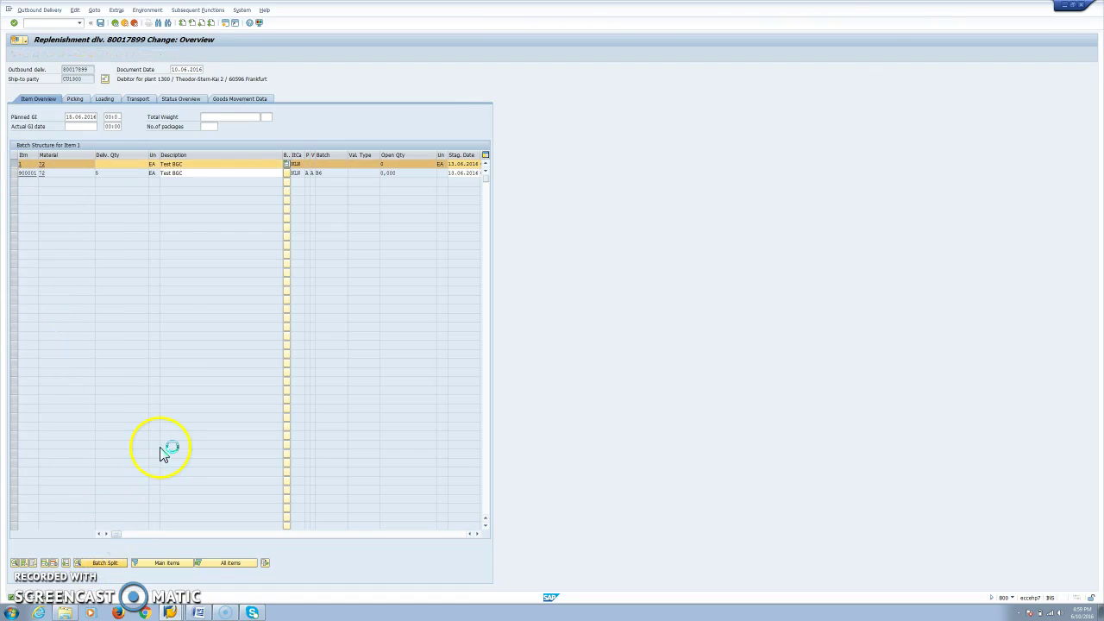
left_click(287, 163)
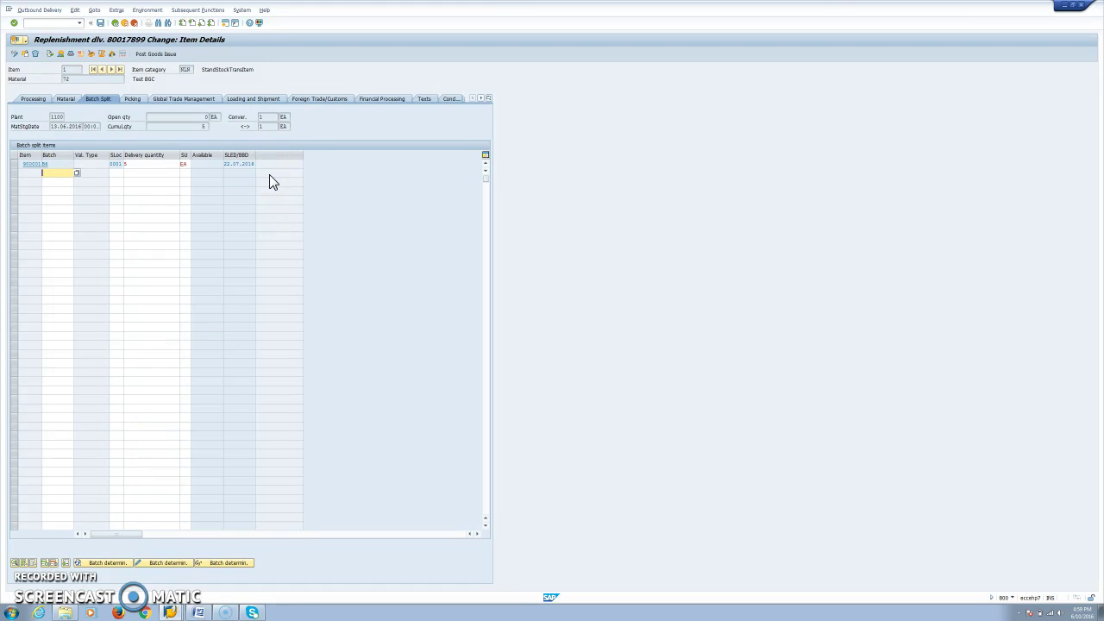
left_click(263, 176)
left_click(116, 23)
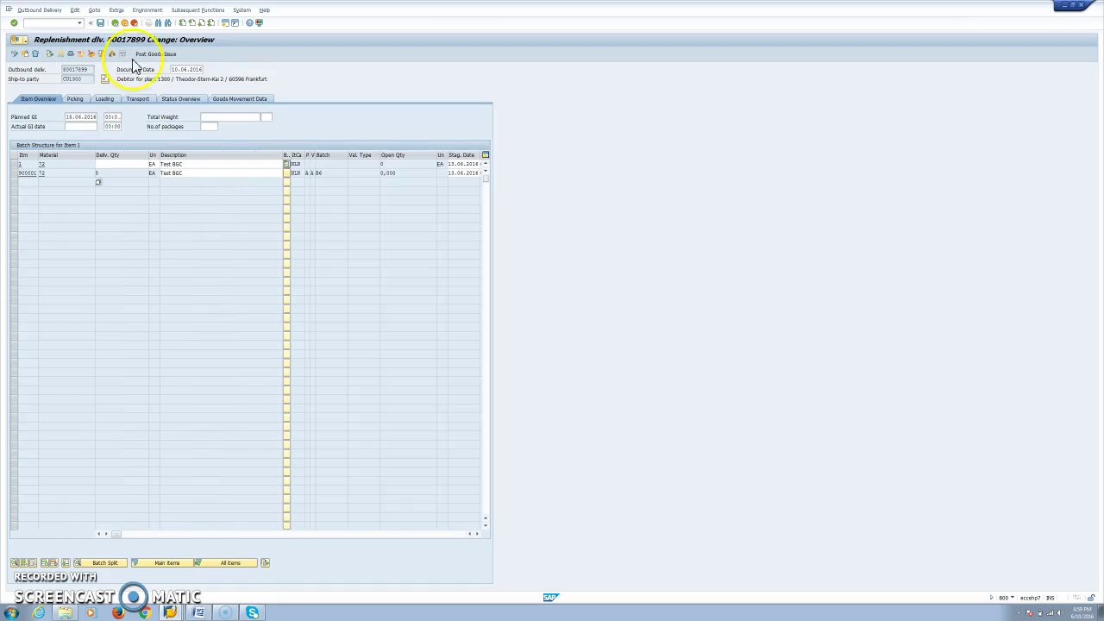
left_click(183, 12)
left_click(181, 12)
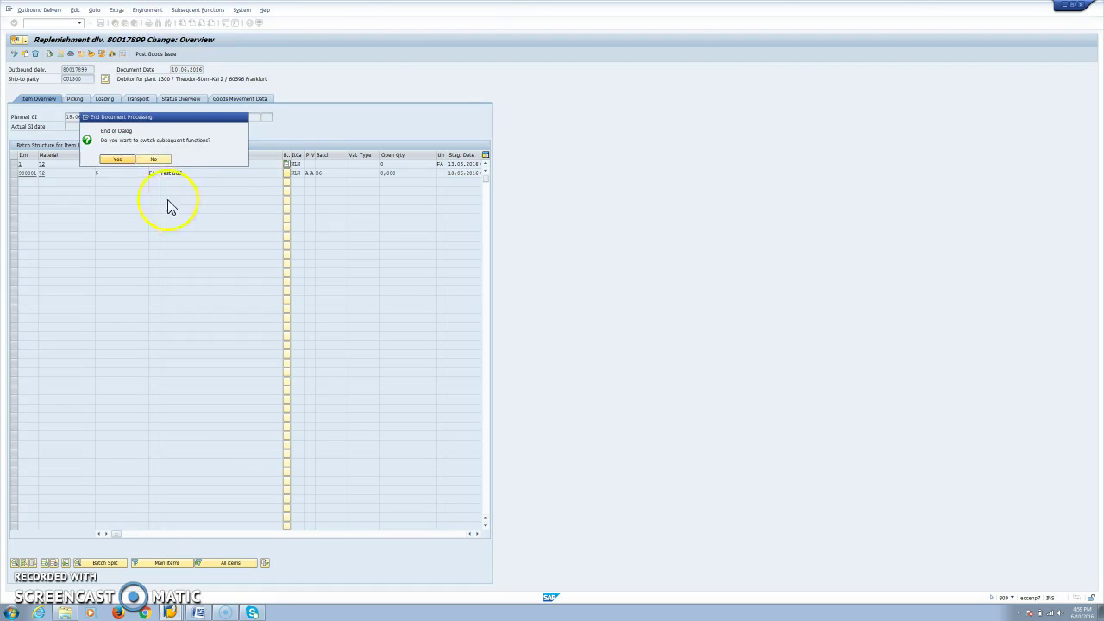
Step: Create and save the WM transfer order for delivery 80017899
left_click(118, 160)
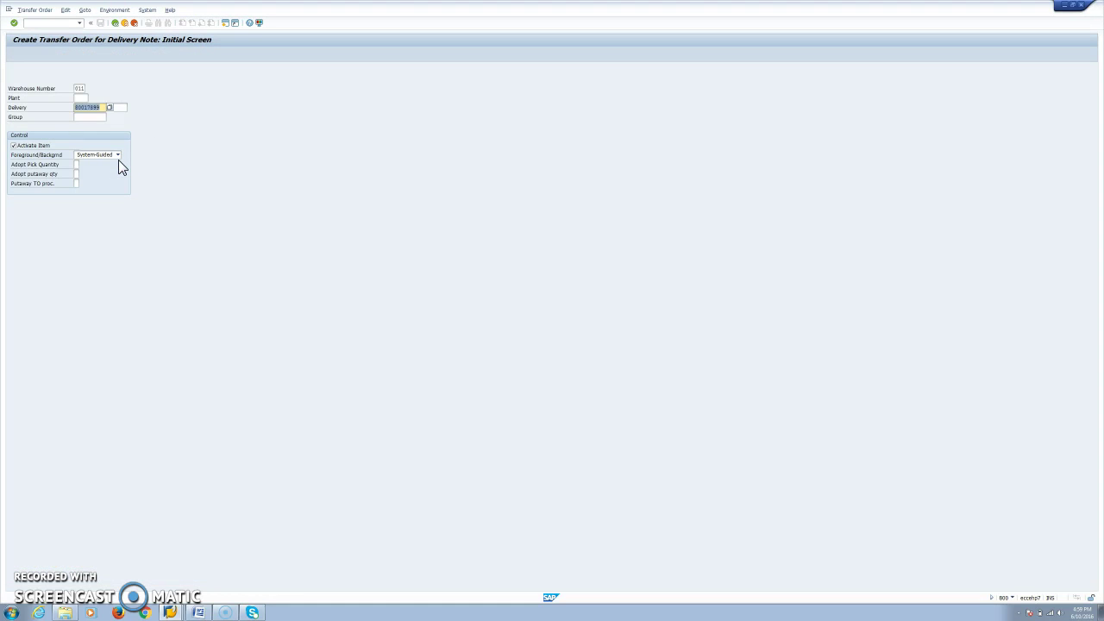
key("Return")
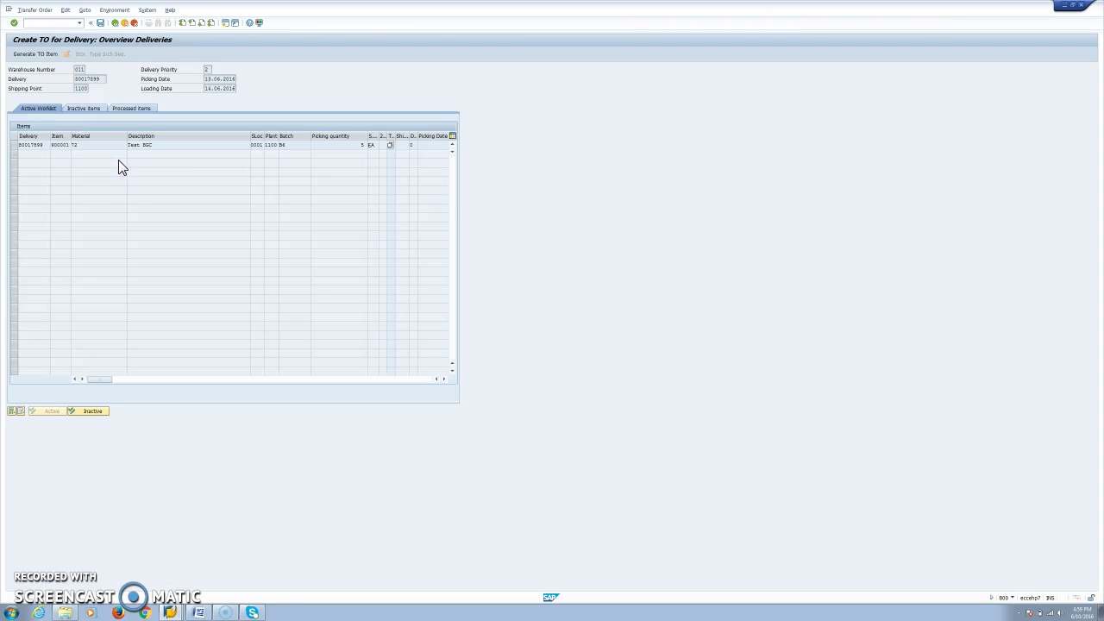
left_click(35, 52)
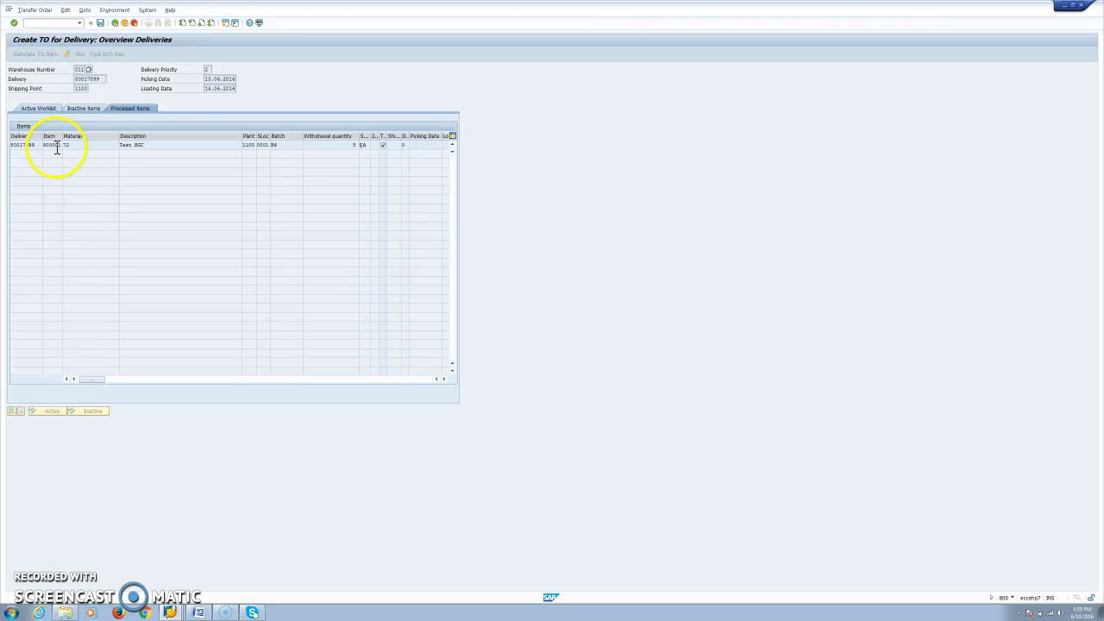
left_click(101, 23)
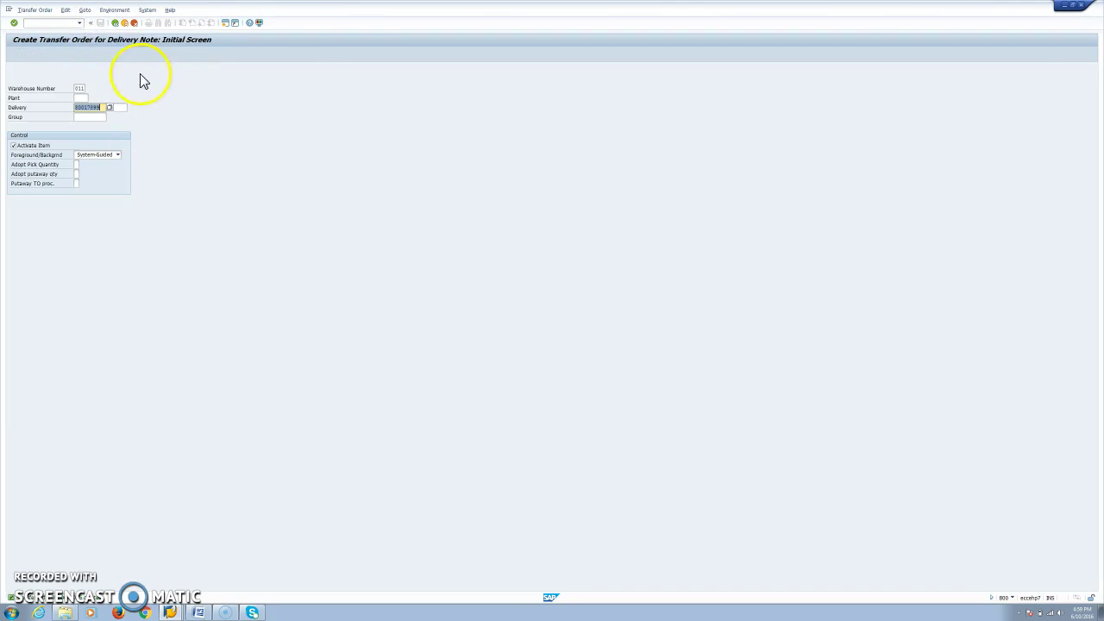
Step: Open delivery 80017899 in VL02N and display its document flow
left_click(60, 23)
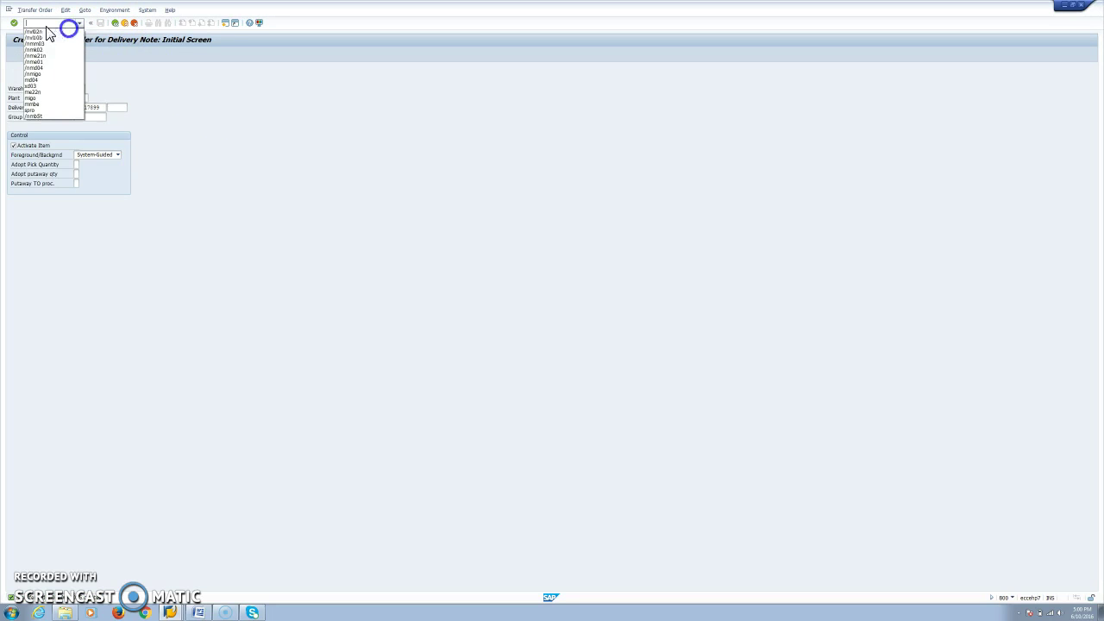
left_click(43, 32)
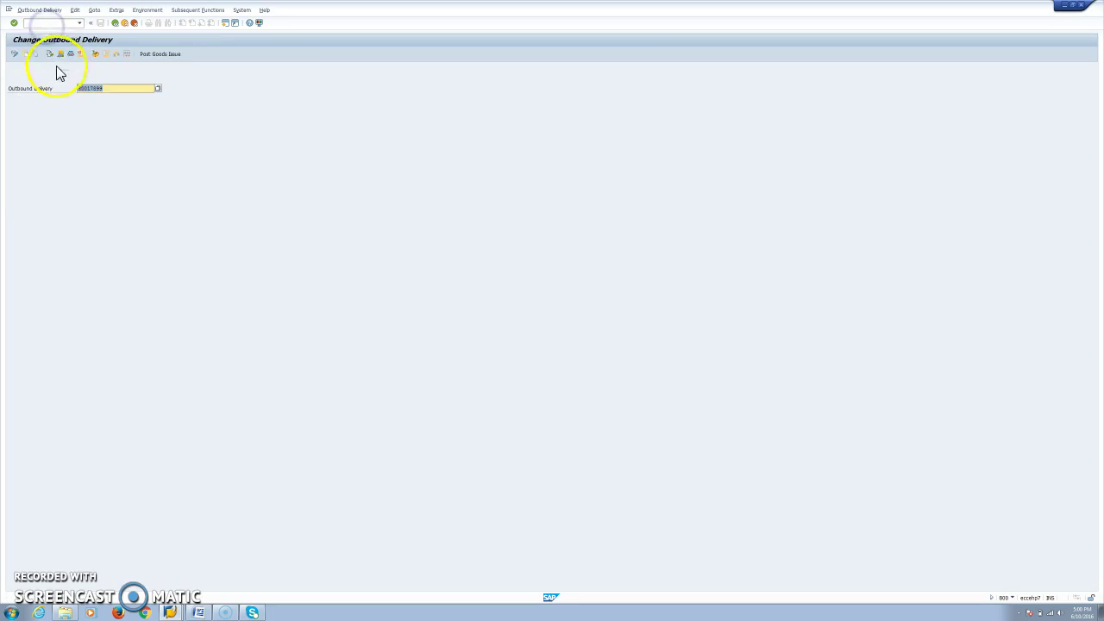
left_click(50, 54)
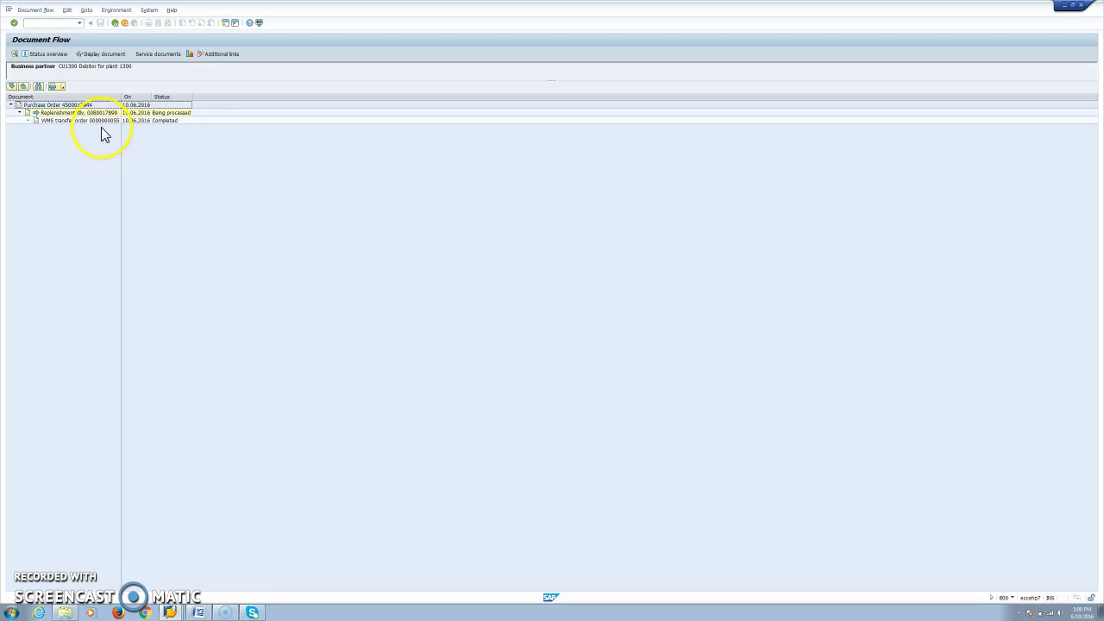
Step: Post goods issue for delivery 80017899 and confirm the stock-in-transit transfer in its document flow
left_click(116, 24)
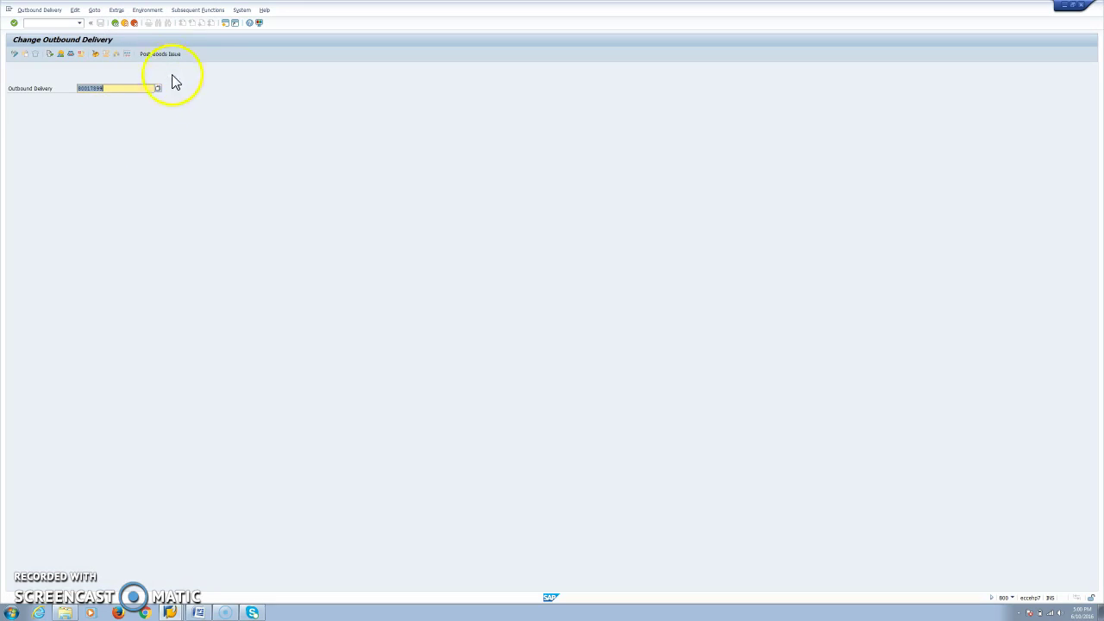
left_click(164, 56)
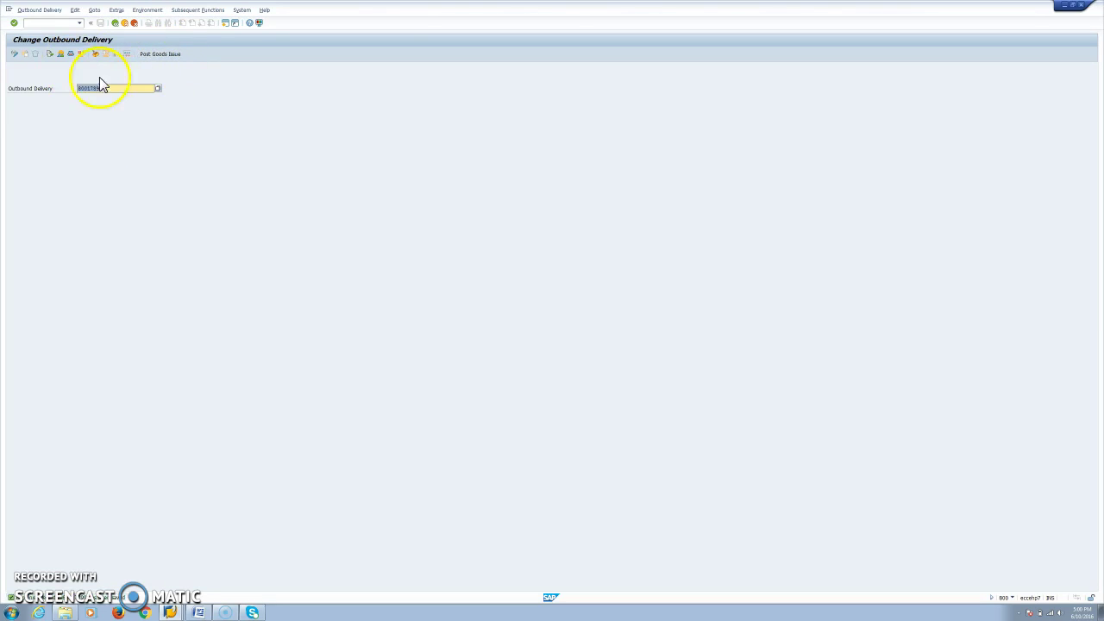
left_click(50, 54)
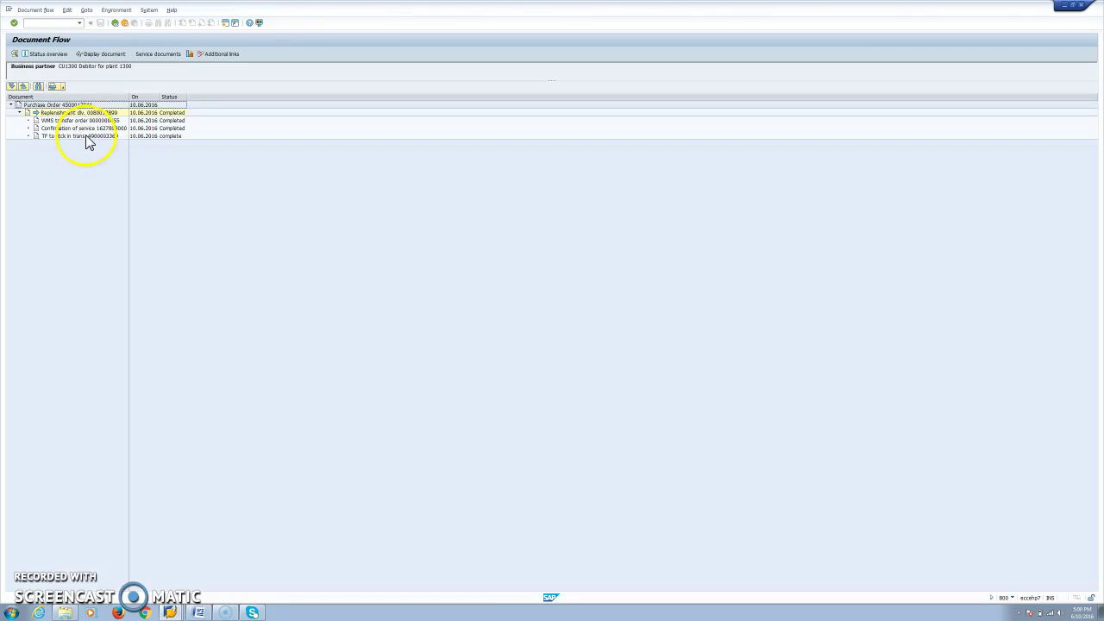
left_click(169, 135)
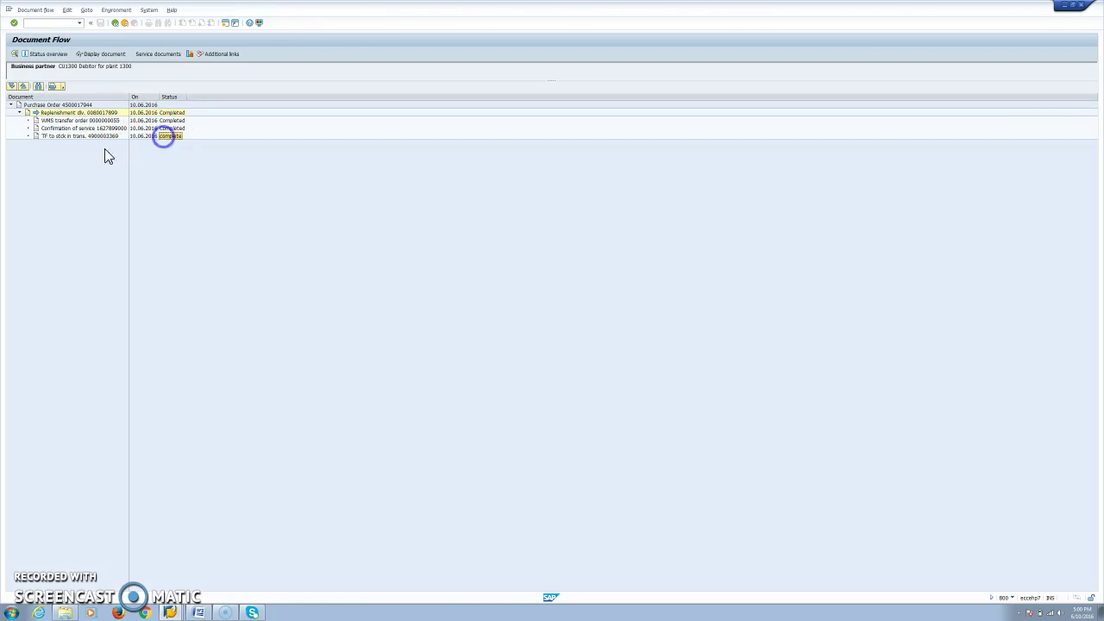
mouse_move(171, 612)
left_click(175, 582)
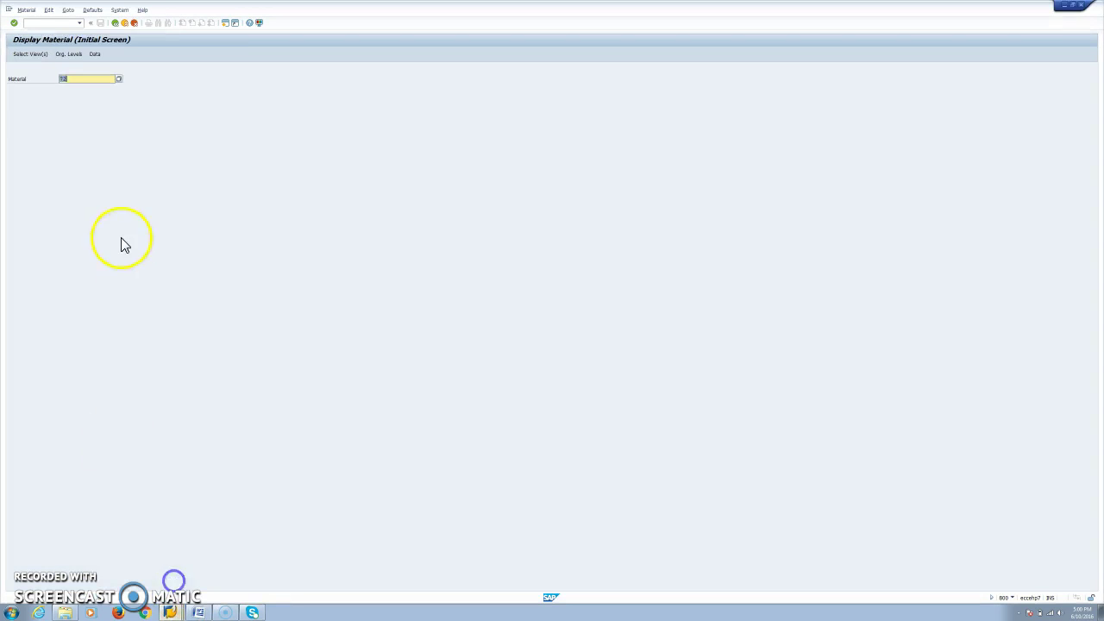
left_click(39, 23)
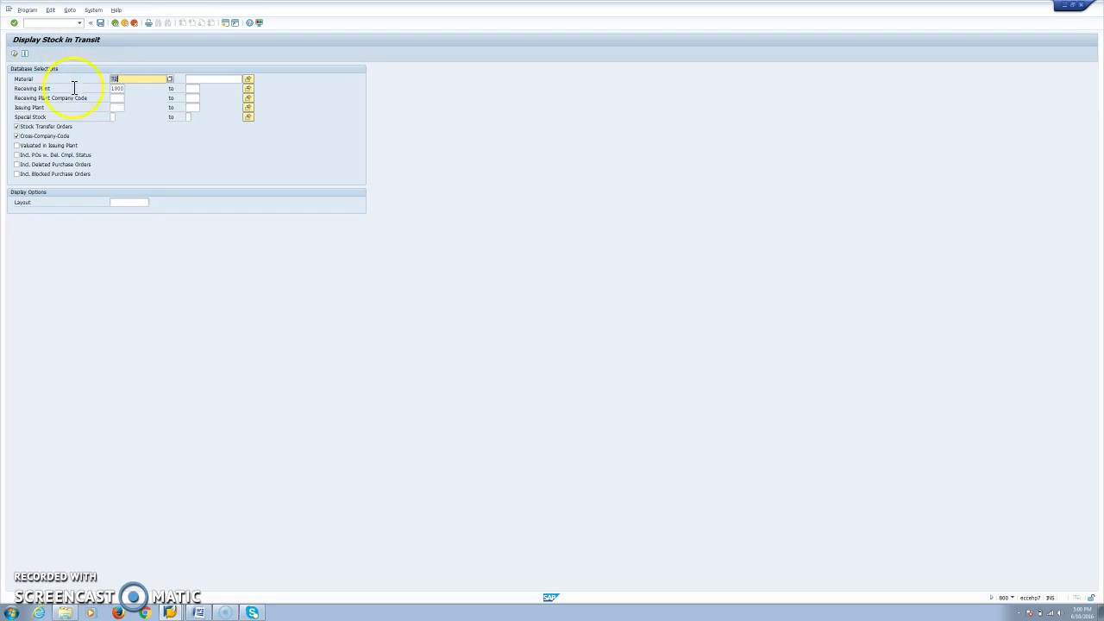
left_click(118, 89)
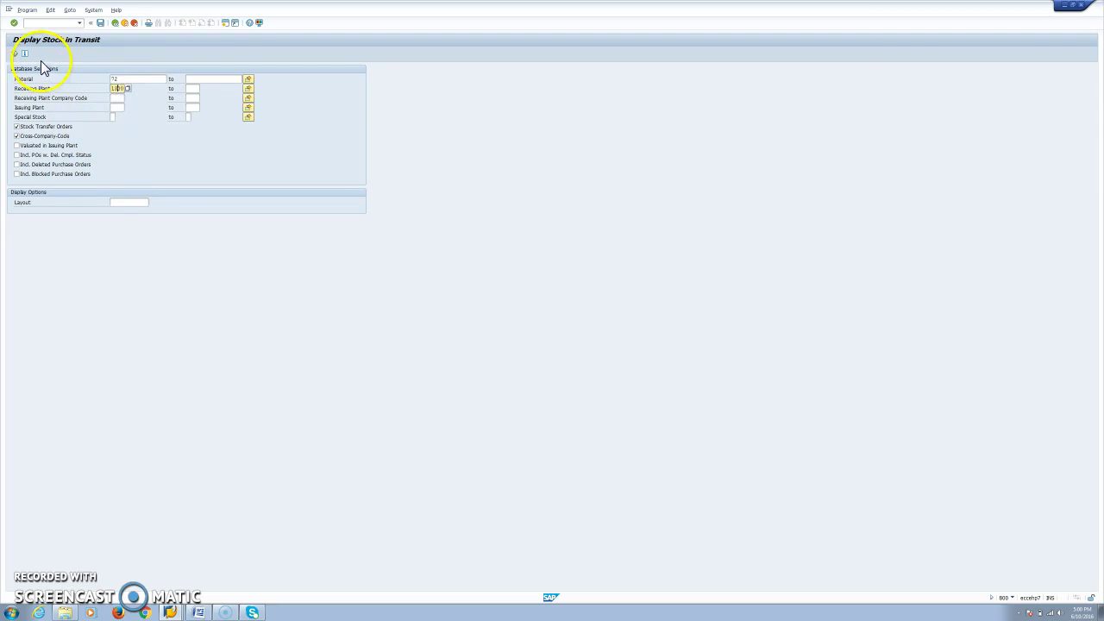
left_click(14, 54)
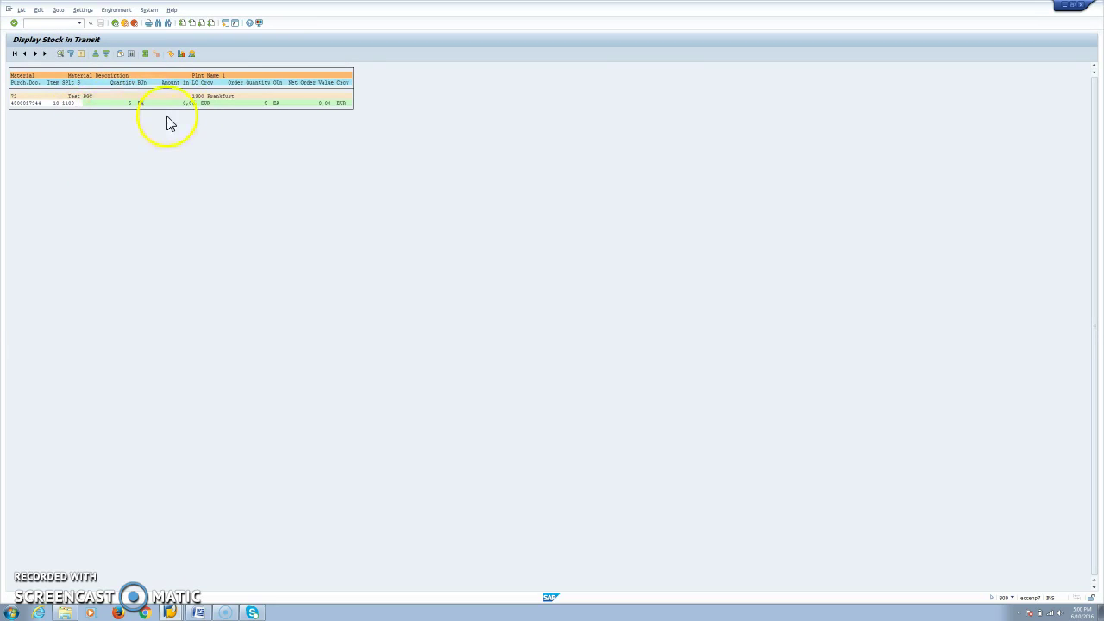
left_click(54, 23)
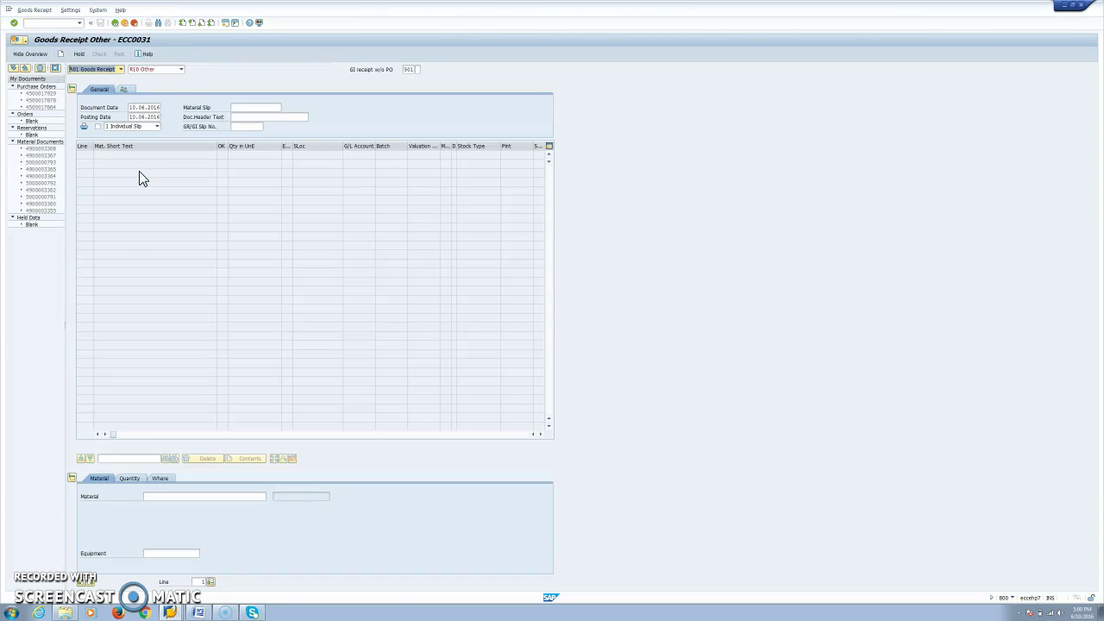
Step: In MIGO, set up a goods receipt against outbound delivery 80017899
left_click(152, 71)
left_click(152, 72)
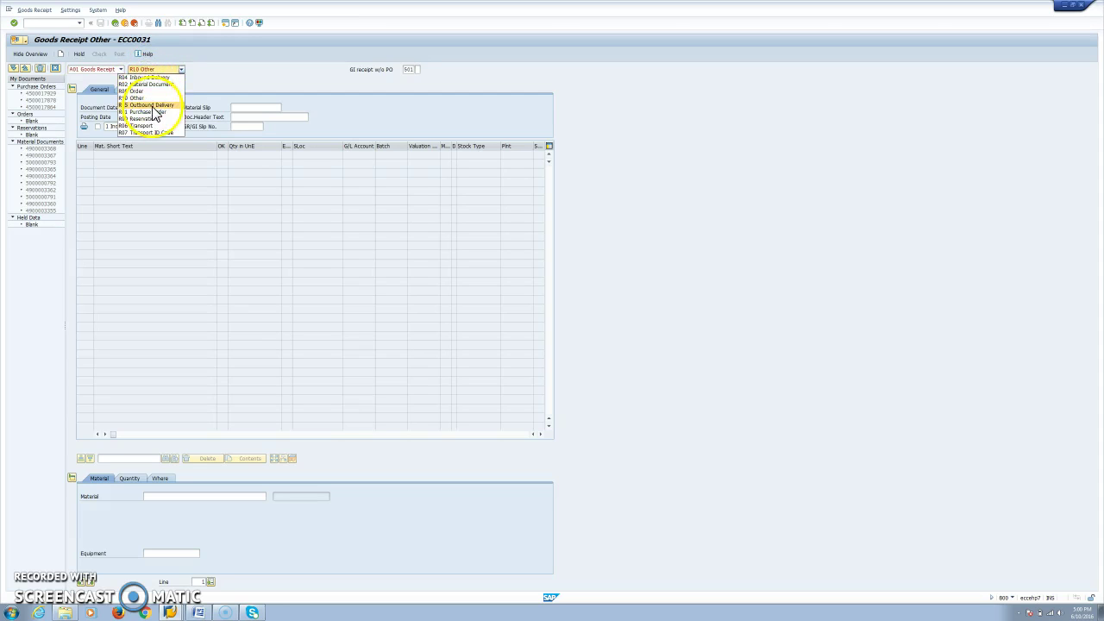
left_click(152, 107)
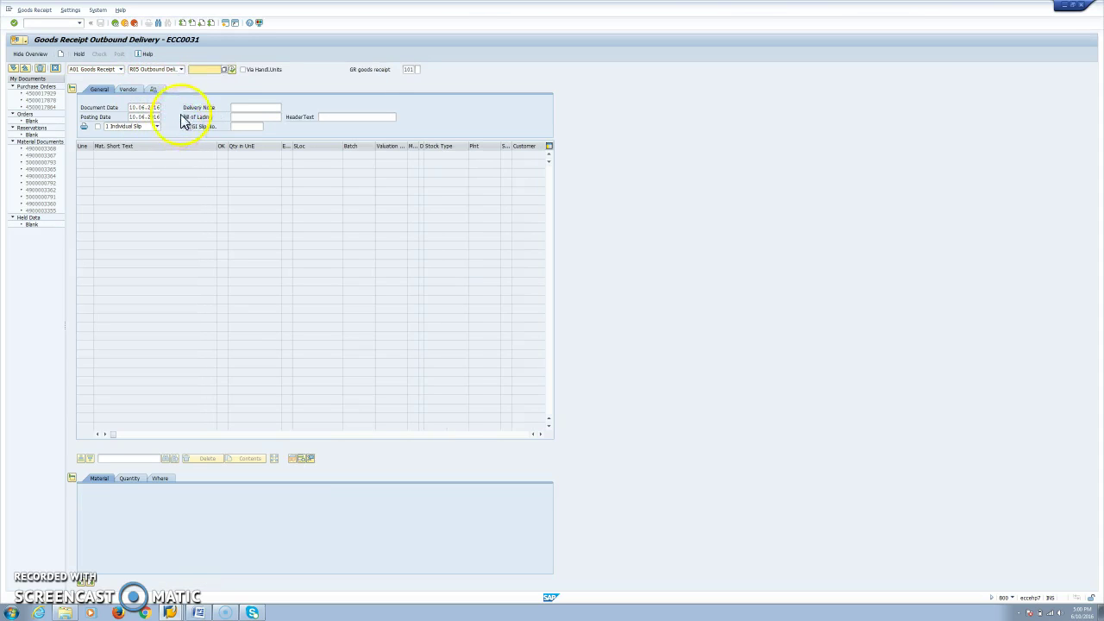
key("Return")
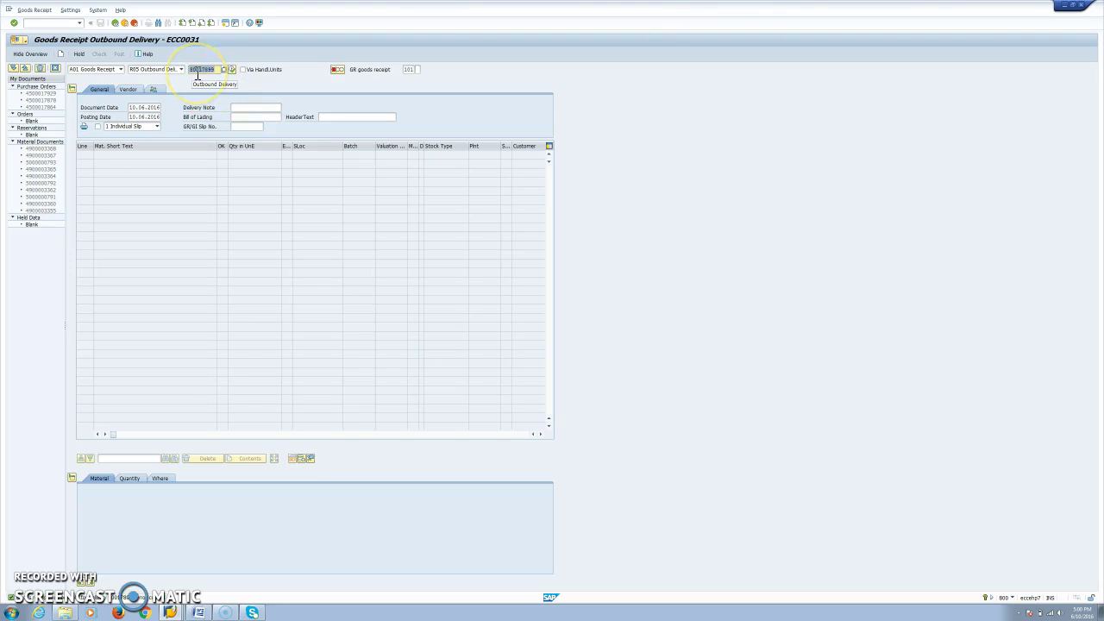
left_click(125, 93)
Step: Back out of the open shipping and delivery windows, then return to the goods receipt
left_click(165, 611)
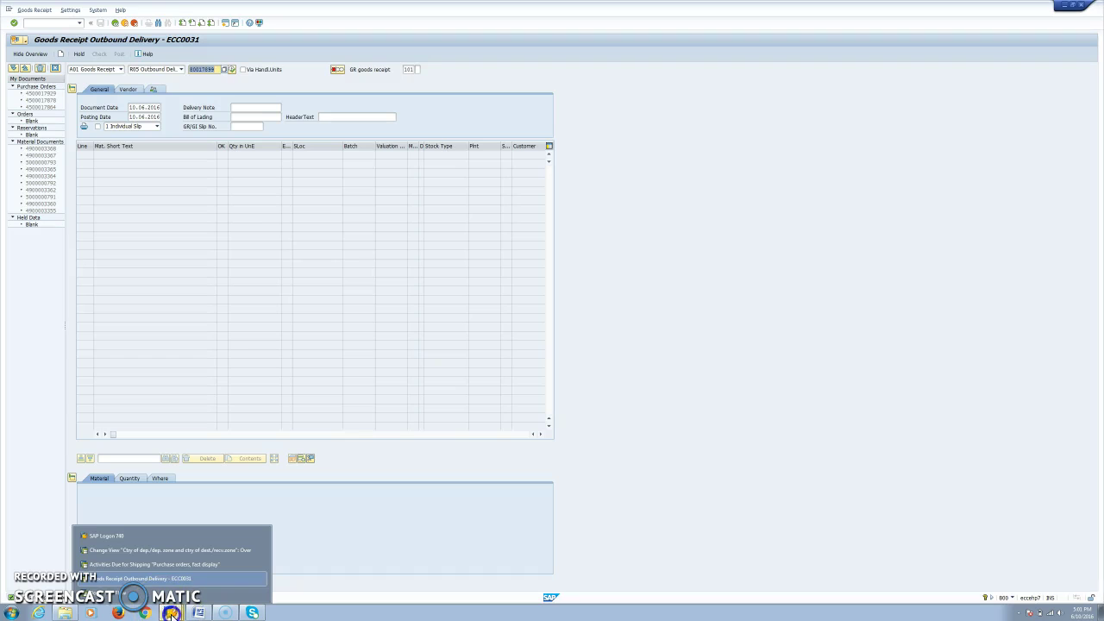
left_click(170, 564)
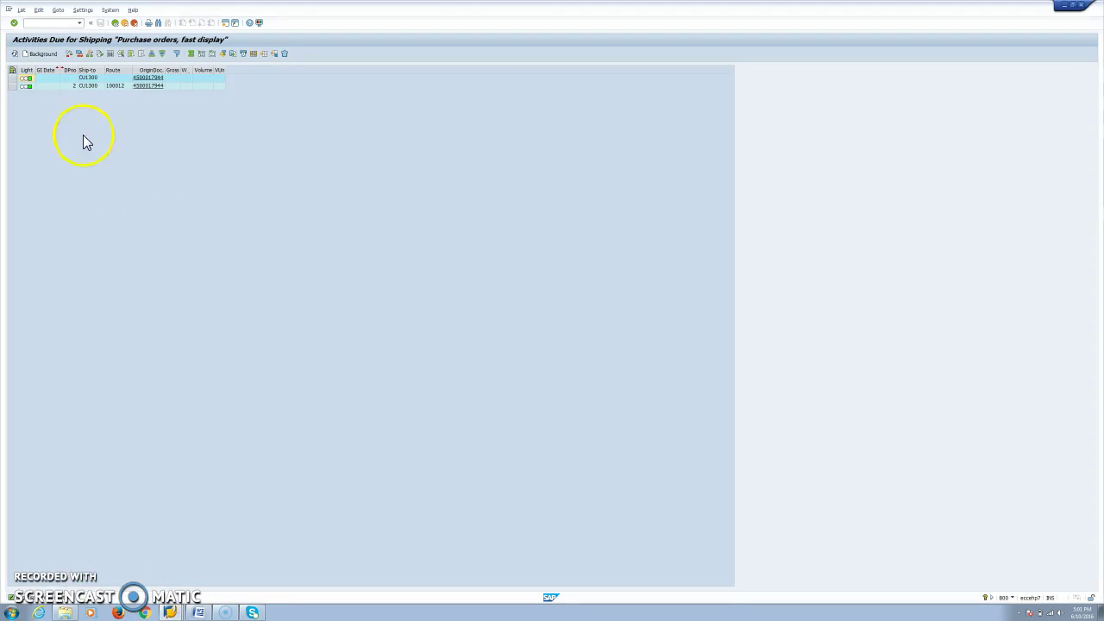
left_click(116, 23)
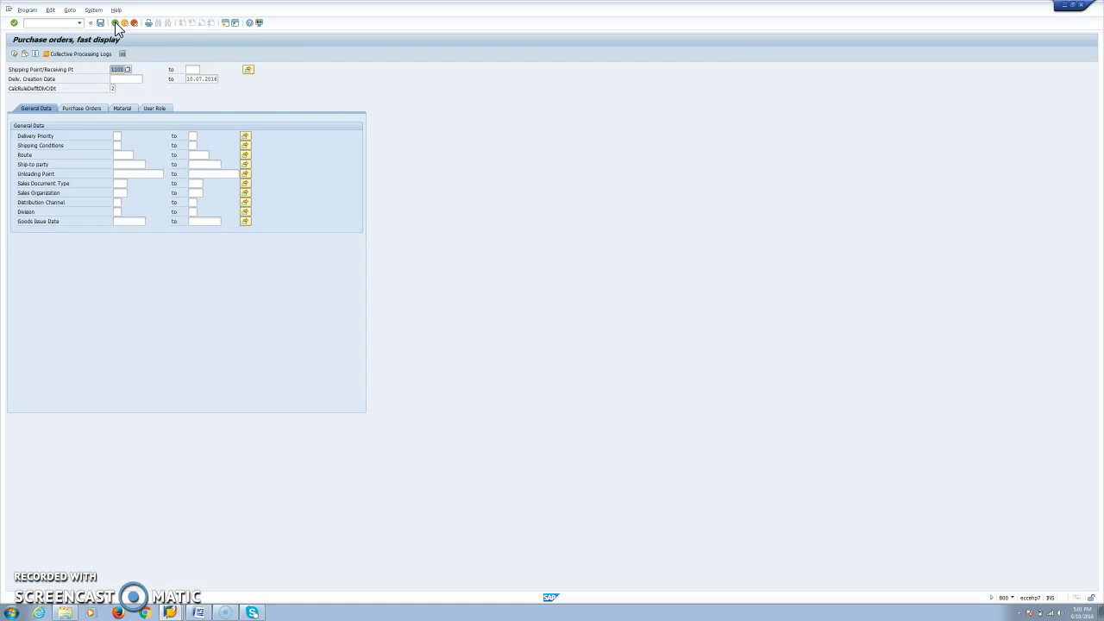
left_click(170, 612)
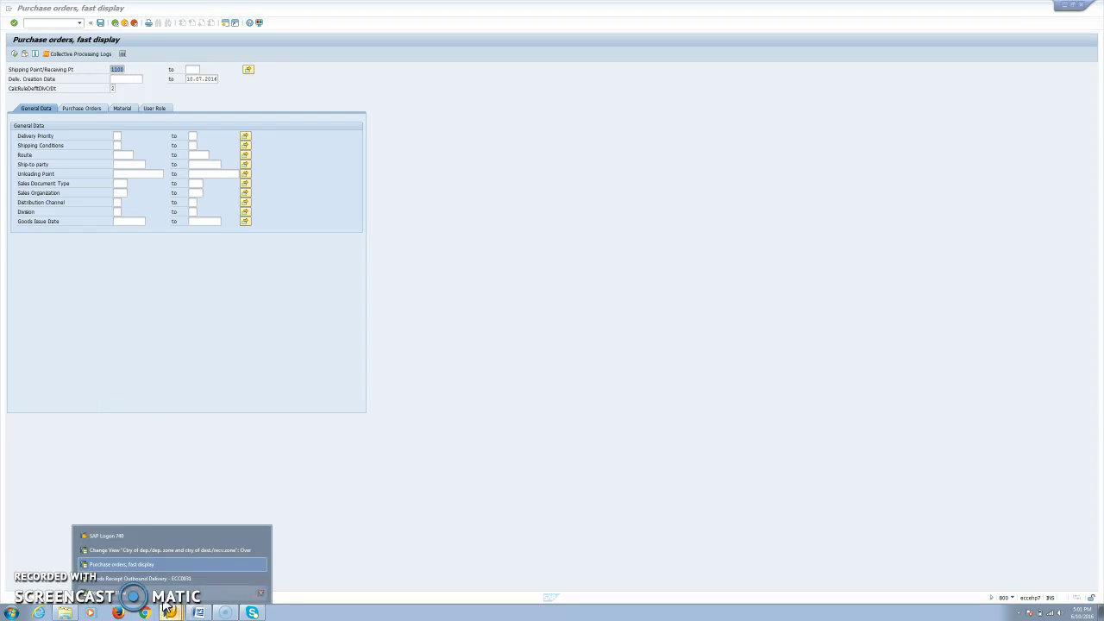
left_click(156, 591)
left_click(115, 23)
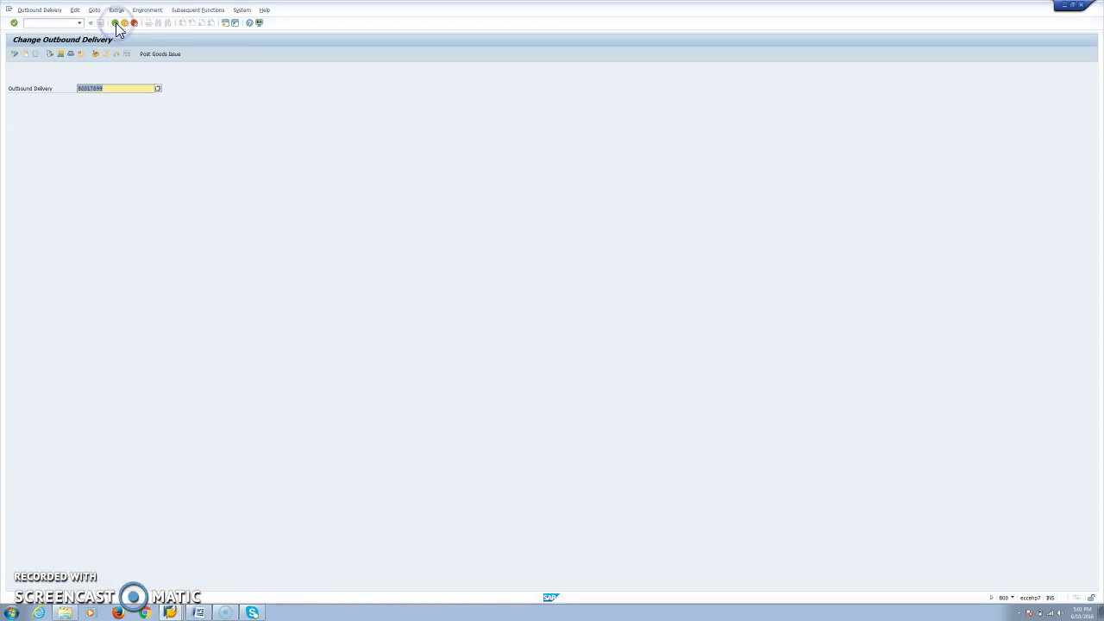
left_click(116, 23)
key("alt+Tab")
key("alt+Tab")
Step: Load delivery 80017899, mark the 5 EA Test BGC item OK, and post it to Frankfurt
key("Return")
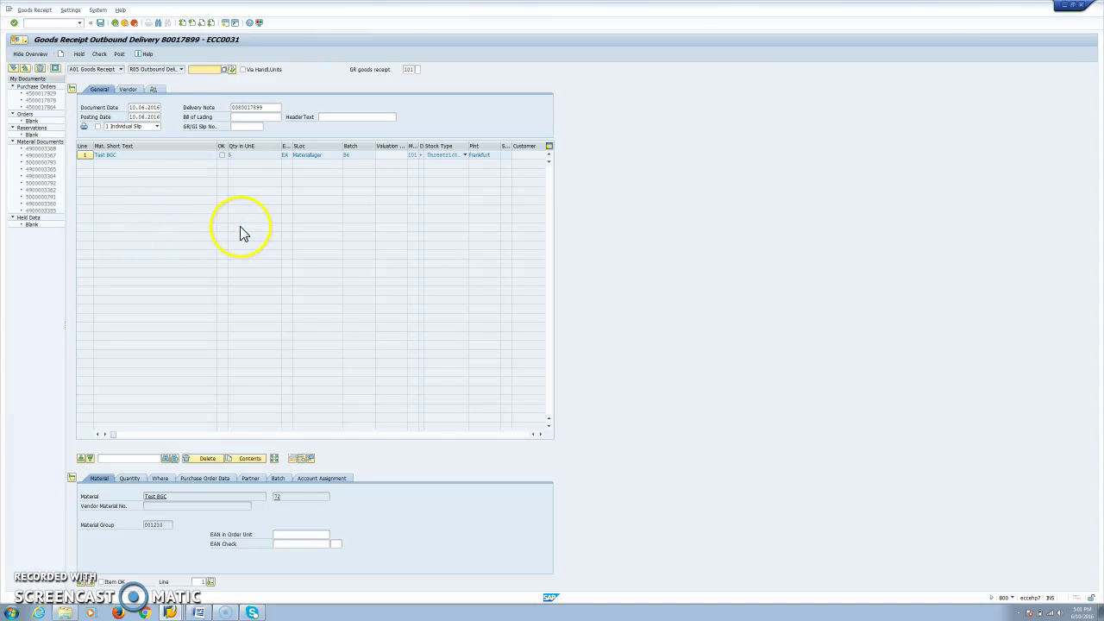
left_click(101, 582)
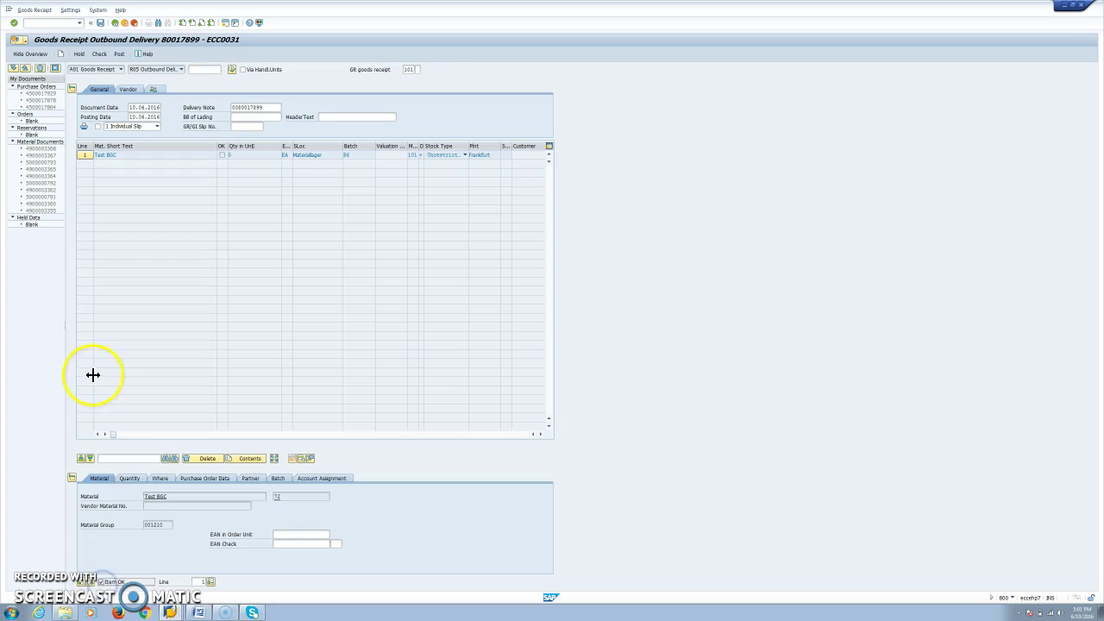
left_click(119, 54)
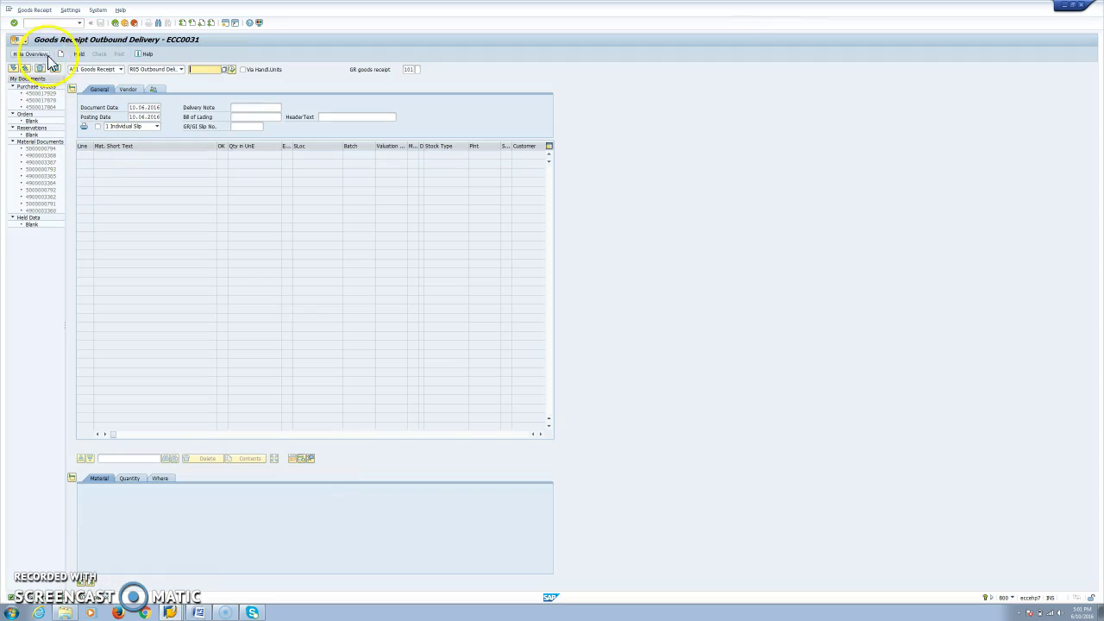
Step: Run the MMBE stock overview for material 72 in plant 1300
left_click(58, 26)
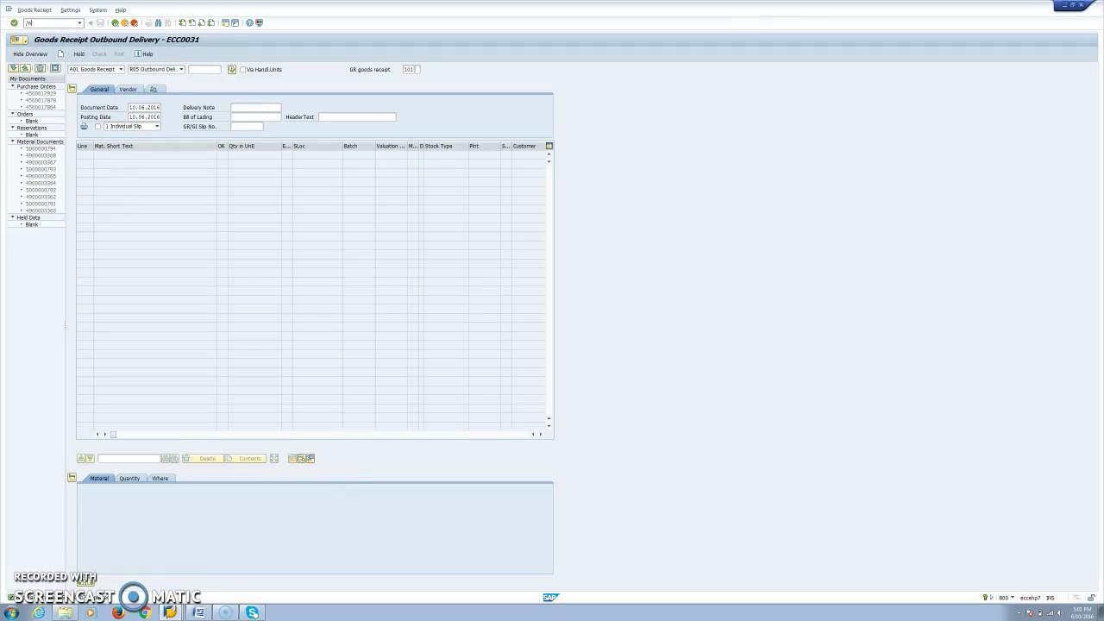
type("/nmmbe")
key("Return")
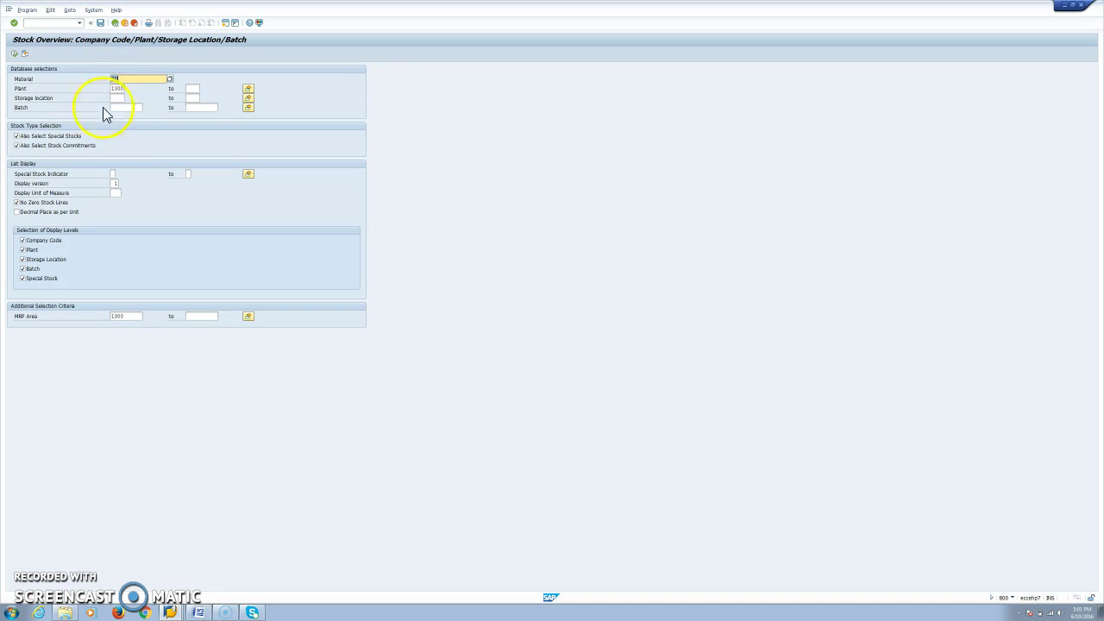
left_click(15, 54)
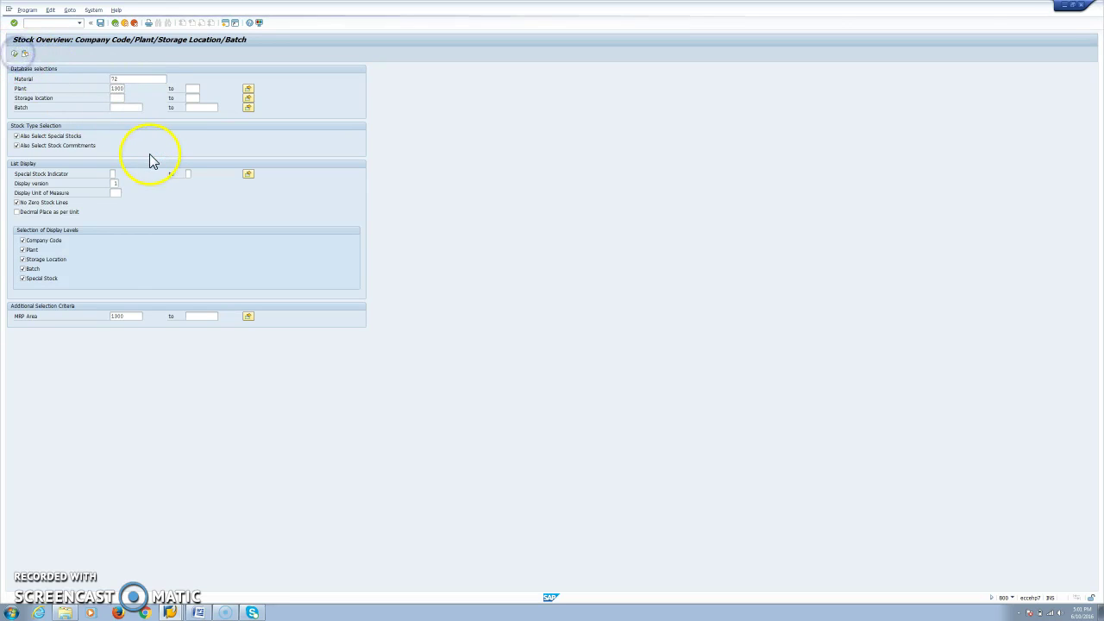